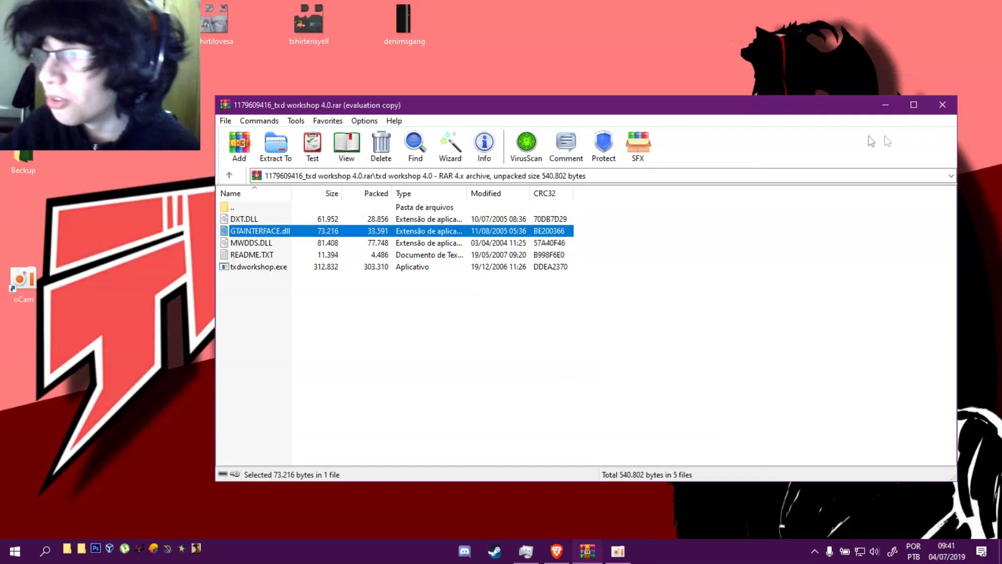
Step: Launch txdworkshop.exe from the txd workshop 4.0 archive and minimize the archive window
{"action": "left_click", "coordinate": [890, 110]}
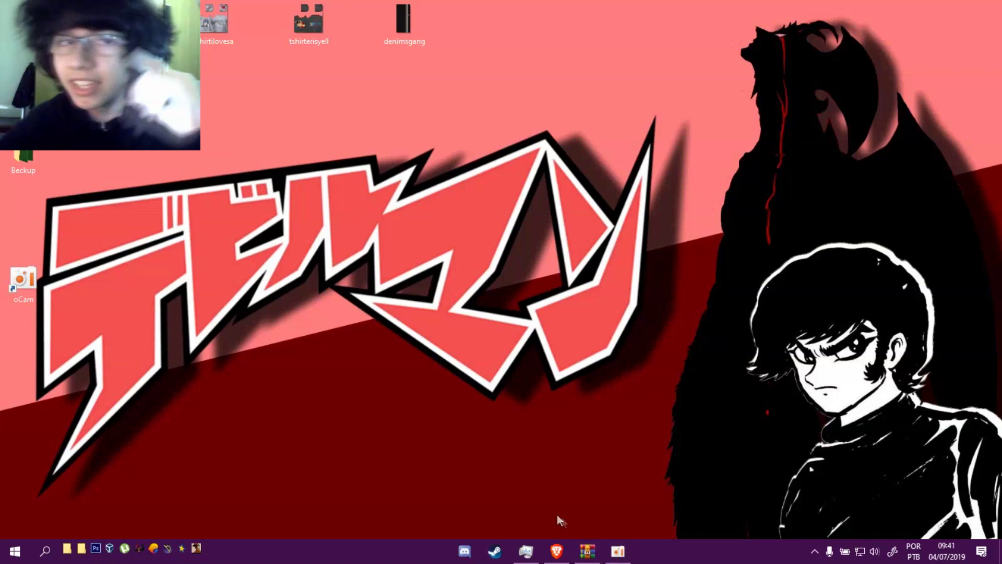
{"action": "left_click", "coordinate": [589, 546]}
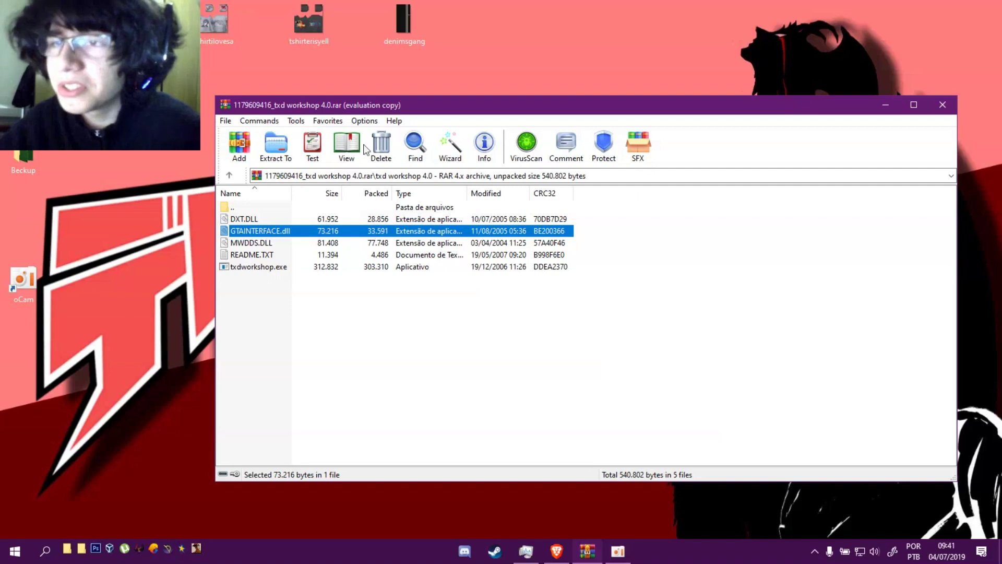
{"action": "left_click_drag", "start_coordinate": [359, 104], "coordinate": [356, 112]}
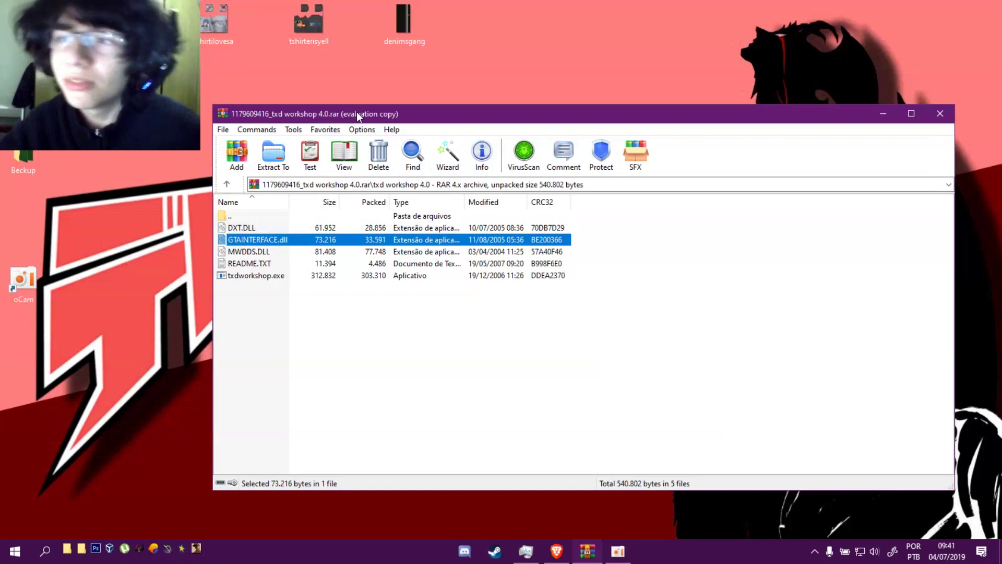
{"action": "left_click", "coordinate": [282, 277]}
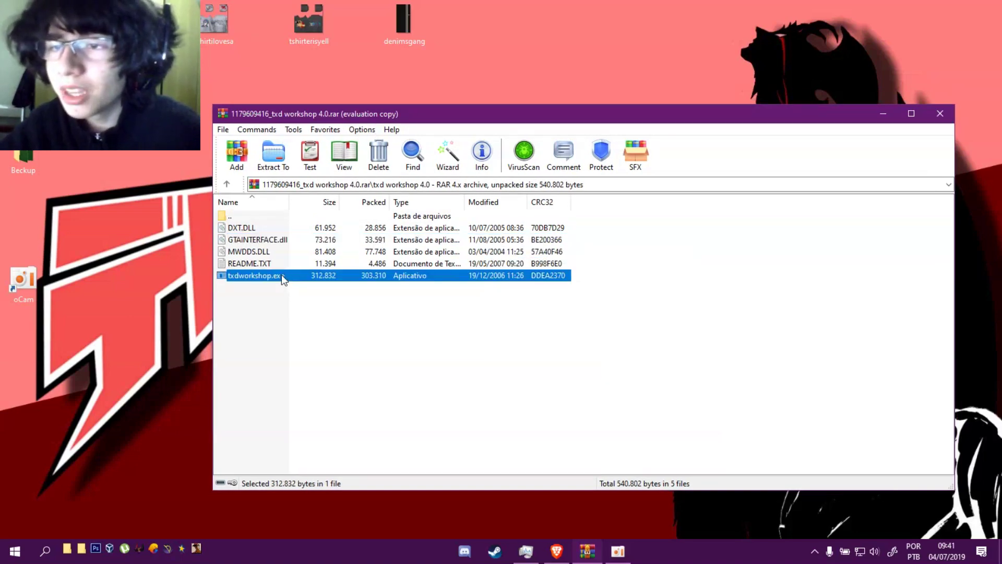
{"action": "left_click", "coordinate": [876, 114]}
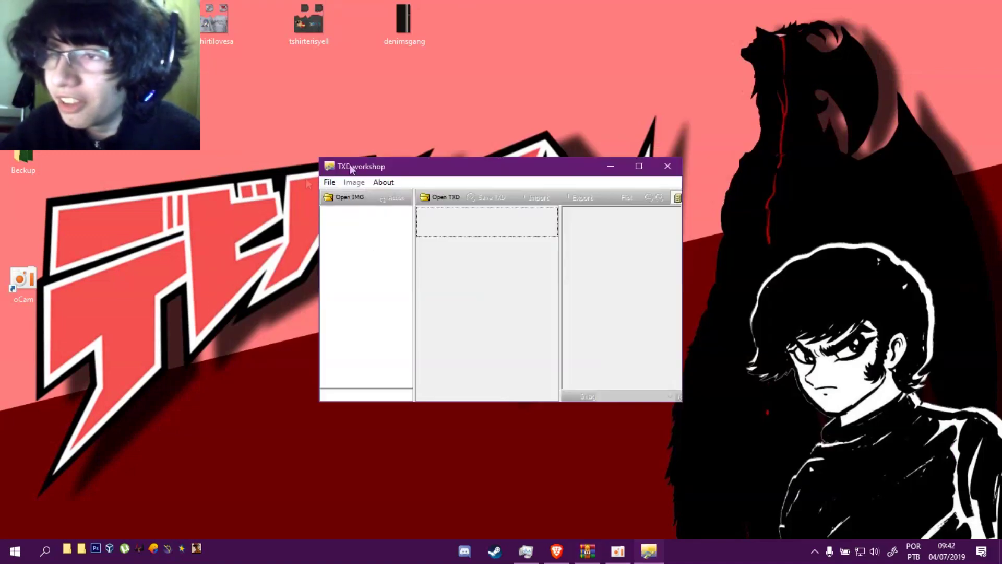
Step: Open the player IMG archive from the models folder of Gta New in TXD Workshop
{"action": "left_click", "coordinate": [342, 197]}
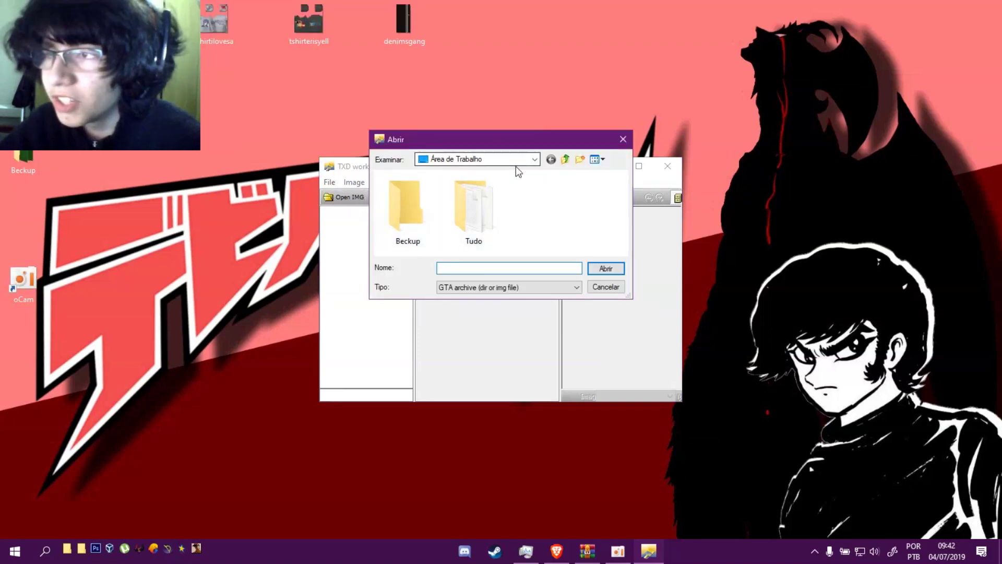
{"action": "double_click", "coordinate": [476, 200]}
{"action": "double_click", "coordinate": [439, 238]}
{"action": "scroll", "coordinate": [447, 210], "scroll_direction": "down", "scroll_amount": 1}
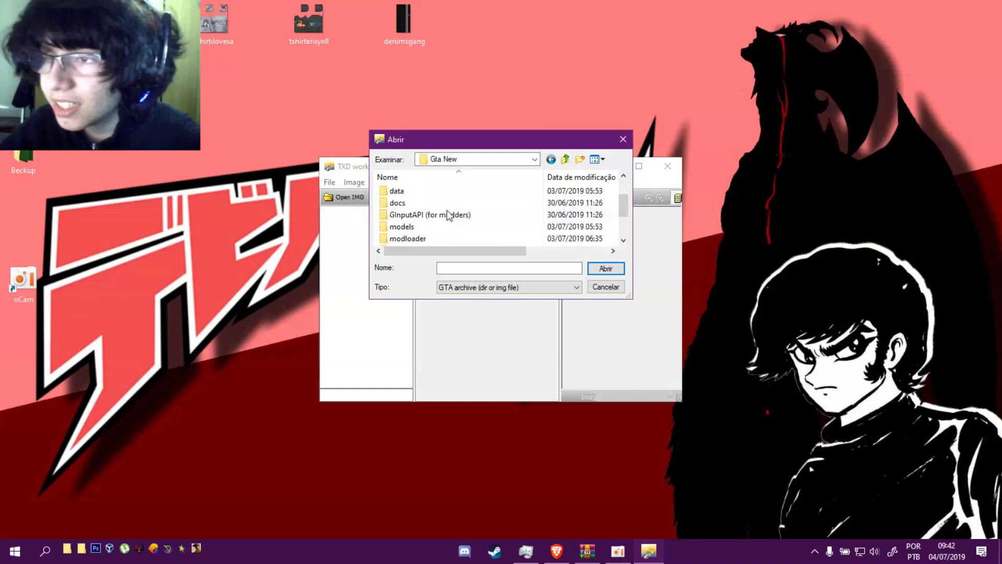
{"action": "scroll", "coordinate": [453, 206], "scroll_direction": "up", "scroll_amount": 1}
{"action": "scroll", "coordinate": [456, 193], "scroll_direction": "down", "scroll_amount": 3}
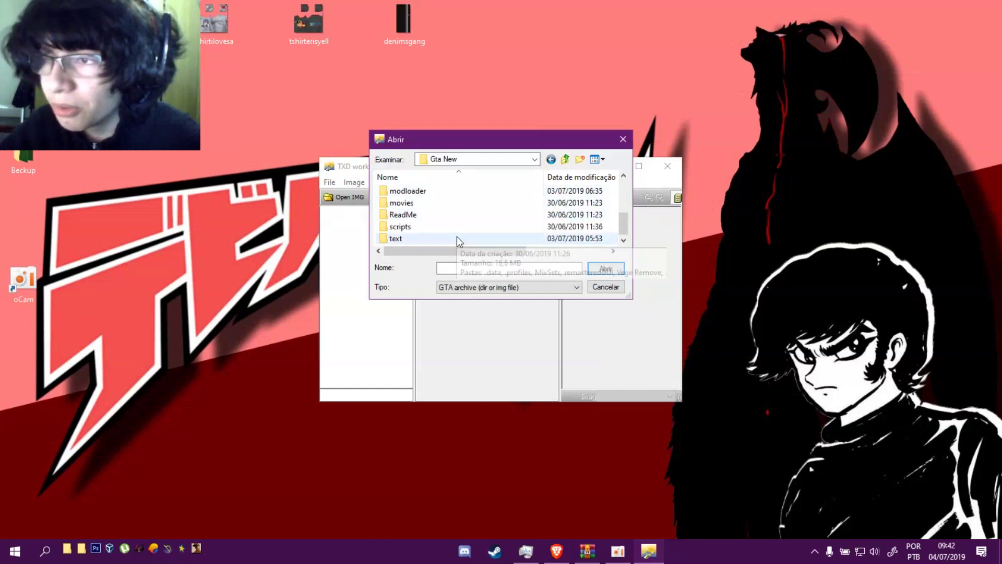
{"action": "scroll", "coordinate": [438, 226], "scroll_direction": "up", "scroll_amount": 1}
{"action": "scroll", "coordinate": [431, 222], "scroll_direction": "down", "scroll_amount": 1}
{"action": "scroll", "coordinate": [419, 206], "scroll_direction": "up", "scroll_amount": 1}
{"action": "double_click", "coordinate": [420, 215]}
{"action": "scroll", "coordinate": [463, 217], "scroll_direction": "down", "scroll_amount": 2}
{"action": "left_click", "coordinate": [442, 240]}
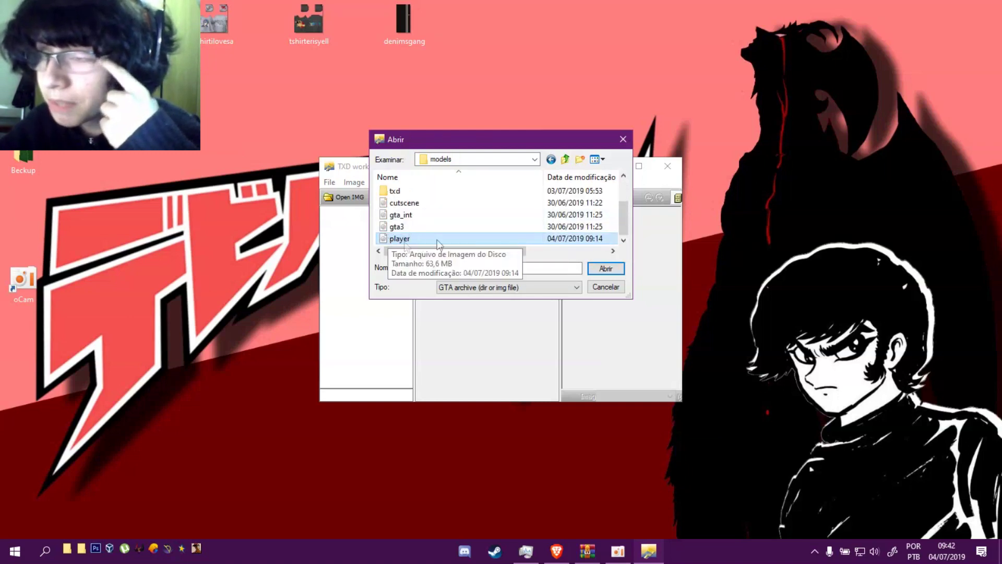
{"action": "left_click", "coordinate": [604, 273]}
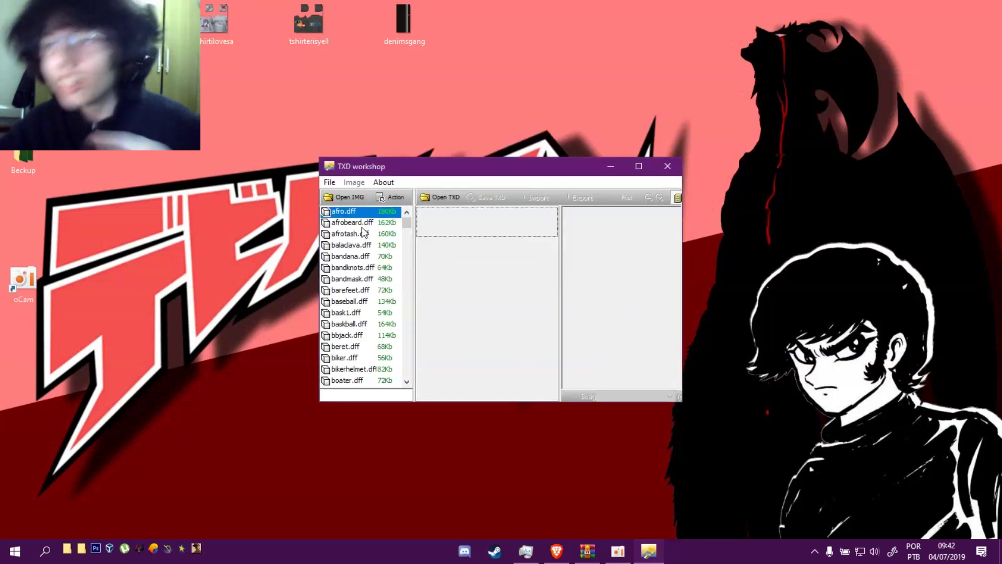
Step: Load afro.txd from the archive's file list to preview its texture and close the Steam news window
{"action": "scroll", "coordinate": [364, 244], "scroll_direction": "down", "scroll_amount": 4}
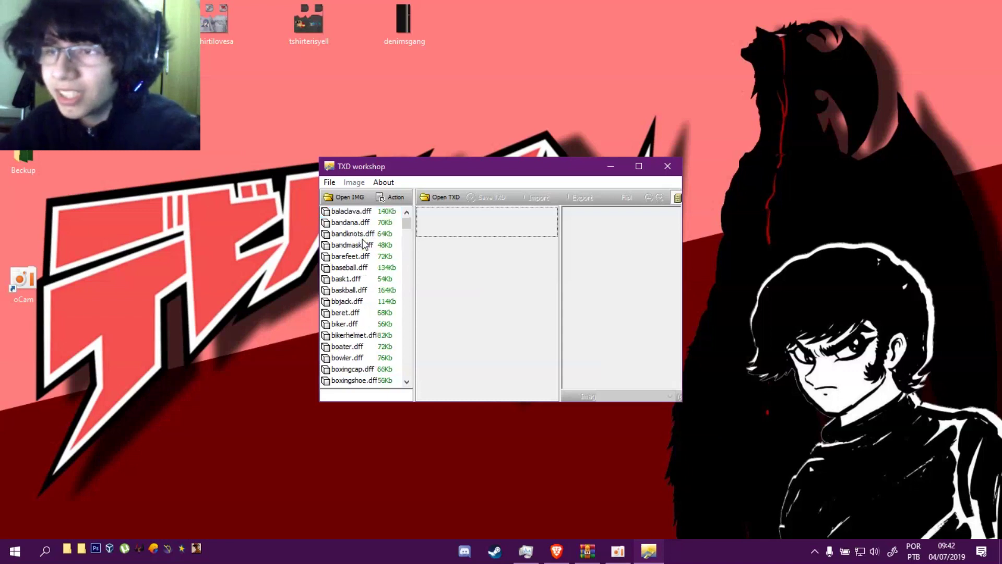
{"action": "scroll", "coordinate": [367, 240], "scroll_direction": "up", "scroll_amount": 4}
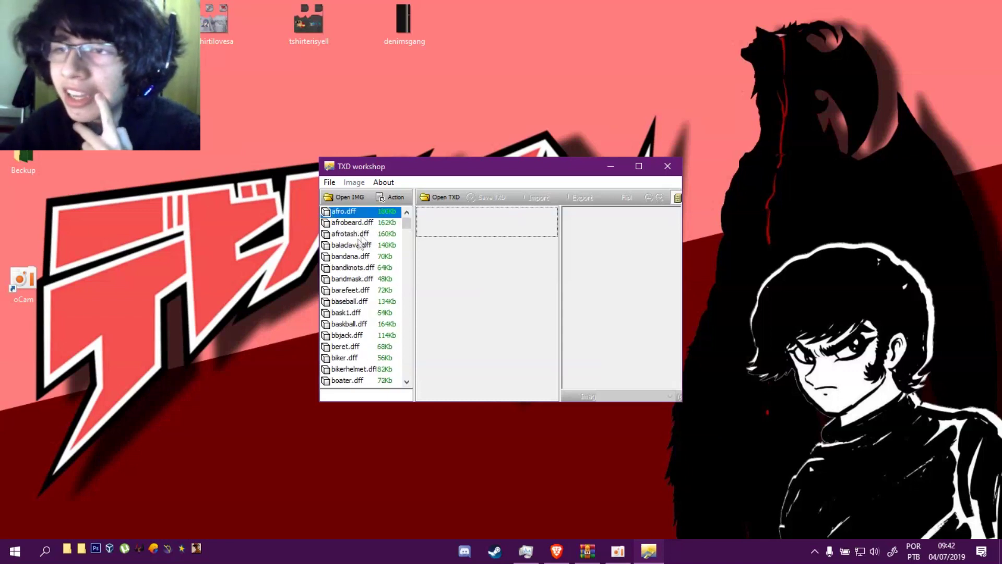
{"action": "left_click", "coordinate": [325, 234]}
{"action": "scroll", "coordinate": [325, 243], "scroll_direction": "down", "scroll_amount": 10}
{"action": "scroll", "coordinate": [326, 248], "scroll_direction": "down", "scroll_amount": 15}
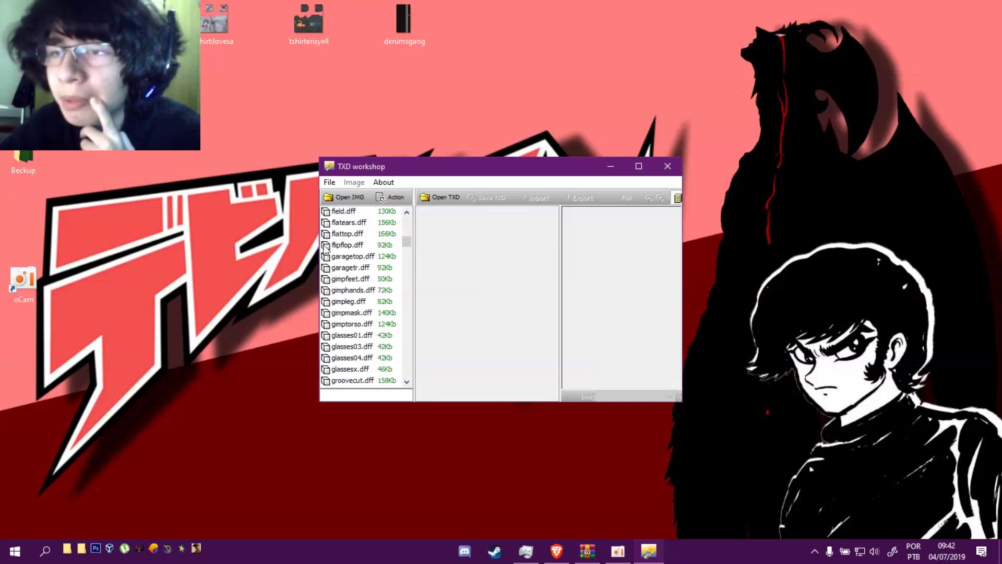
{"action": "left_click", "coordinate": [348, 267]}
{"action": "left_click", "coordinate": [349, 279]}
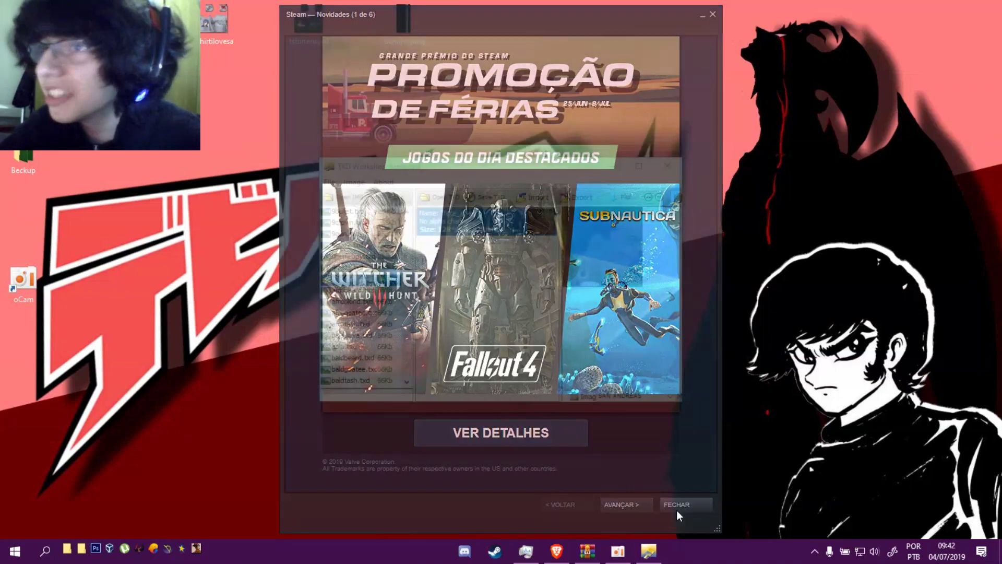
{"action": "left_click", "coordinate": [676, 508]}
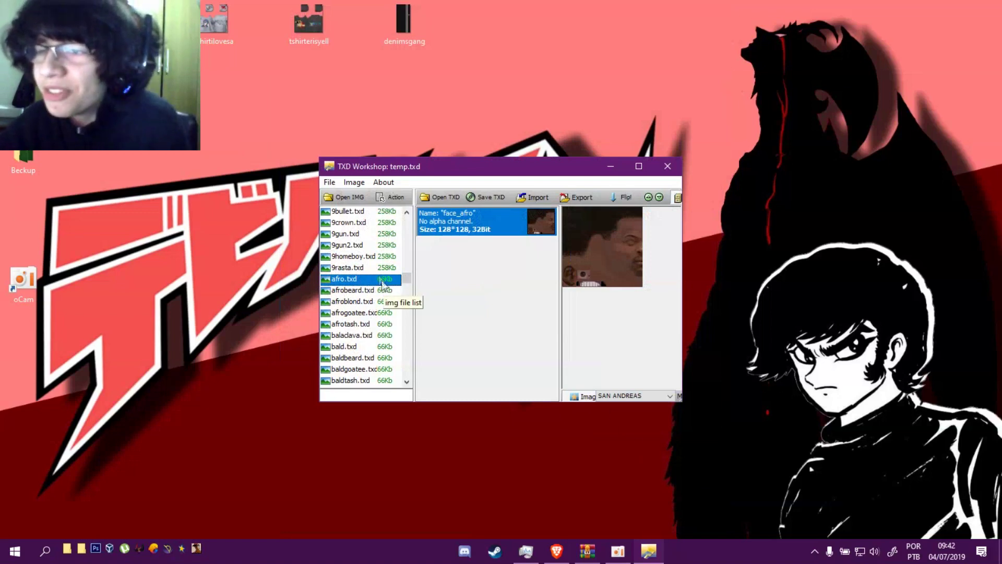
Step: Export the tracktrgang.txd texture as a PNG named tracktrgang to the desktop (Área de Trabalho)
{"action": "left_click_drag", "start_coordinate": [405, 278], "coordinate": [407, 357]}
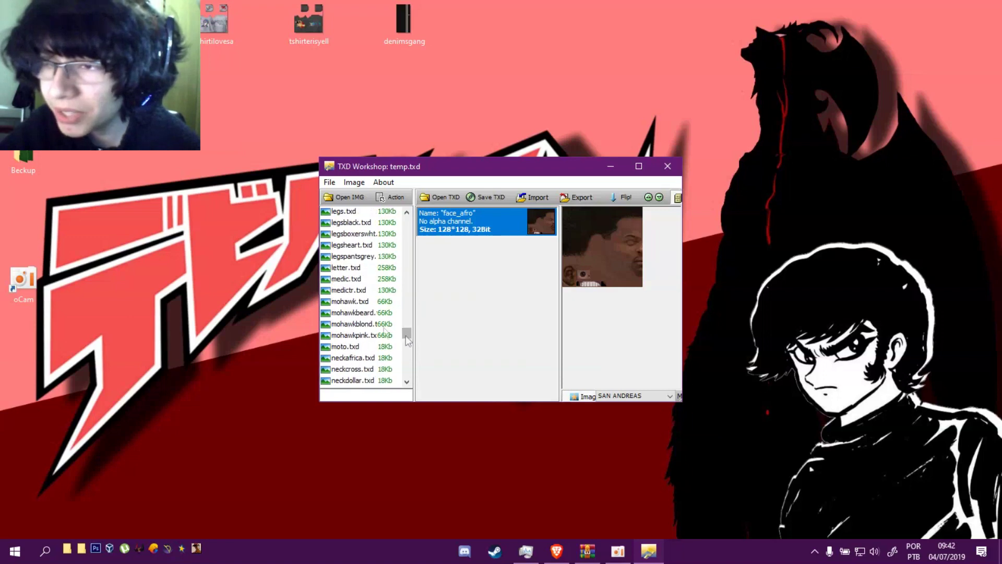
{"action": "left_click", "coordinate": [354, 302]}
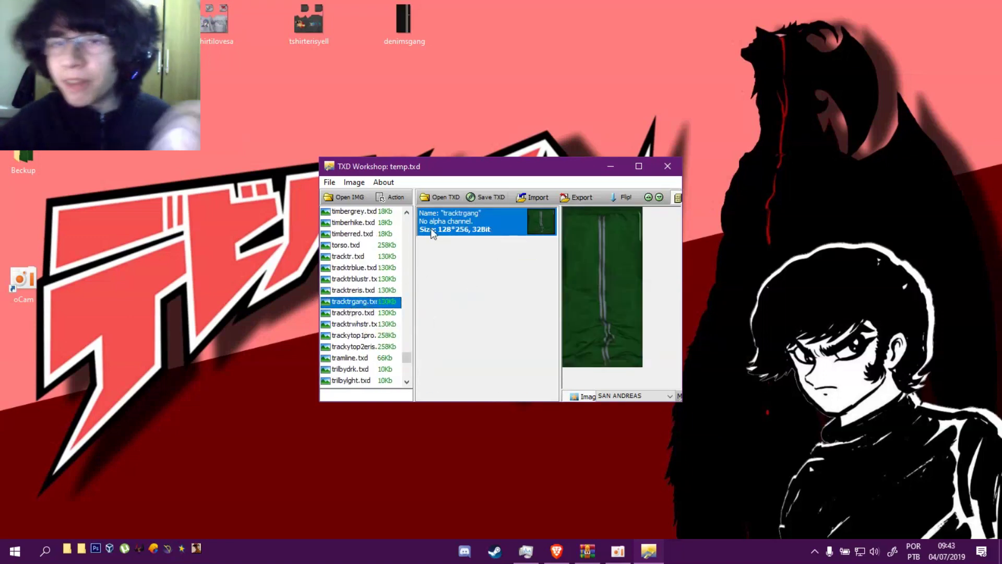
{"action": "left_click", "coordinate": [578, 197]}
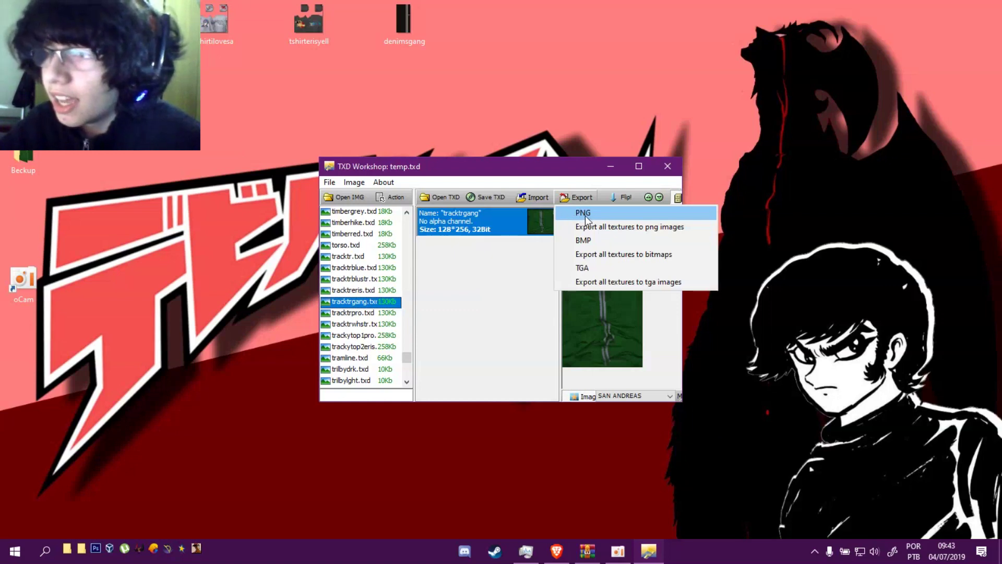
{"action": "left_click", "coordinate": [584, 214]}
{"action": "left_click", "coordinate": [533, 161]}
{"action": "left_click", "coordinate": [533, 161]}
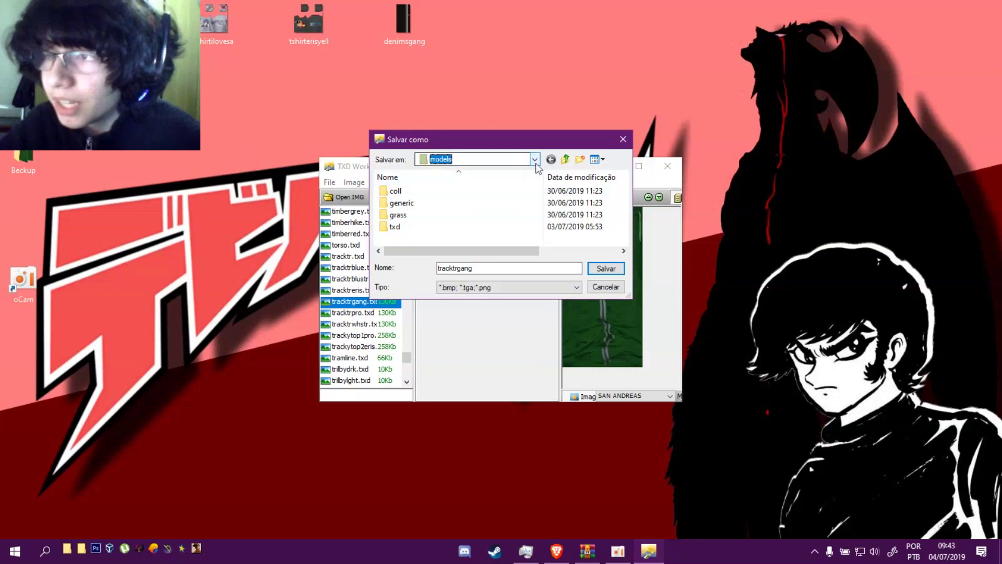
{"action": "left_click", "coordinate": [535, 160]}
{"action": "left_click", "coordinate": [471, 245]}
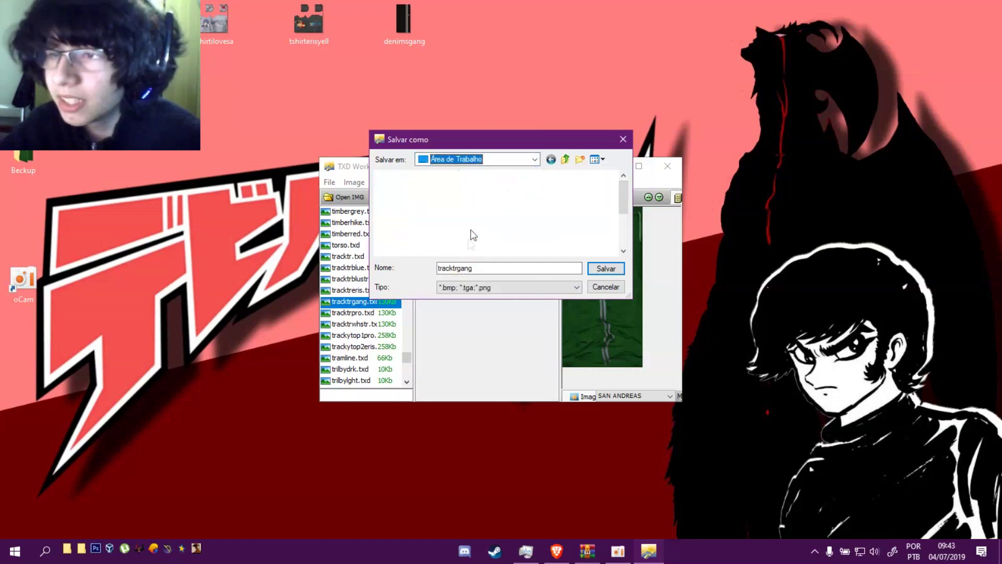
{"action": "left_click", "coordinate": [604, 268]}
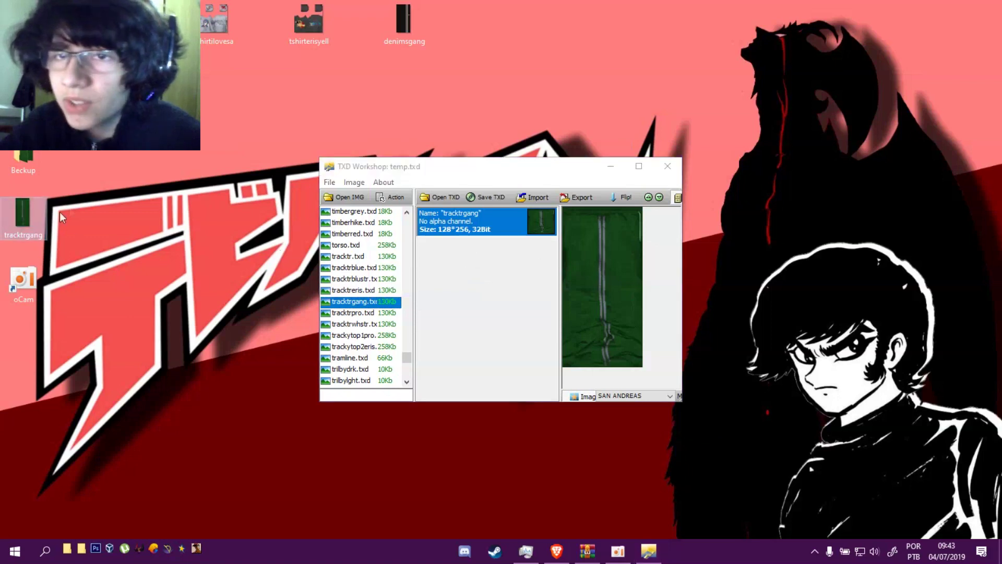
Step: Switch to Photoshop and open the exported tracktrgang.png image
{"action": "mouse_move", "coordinate": [32, 219]}
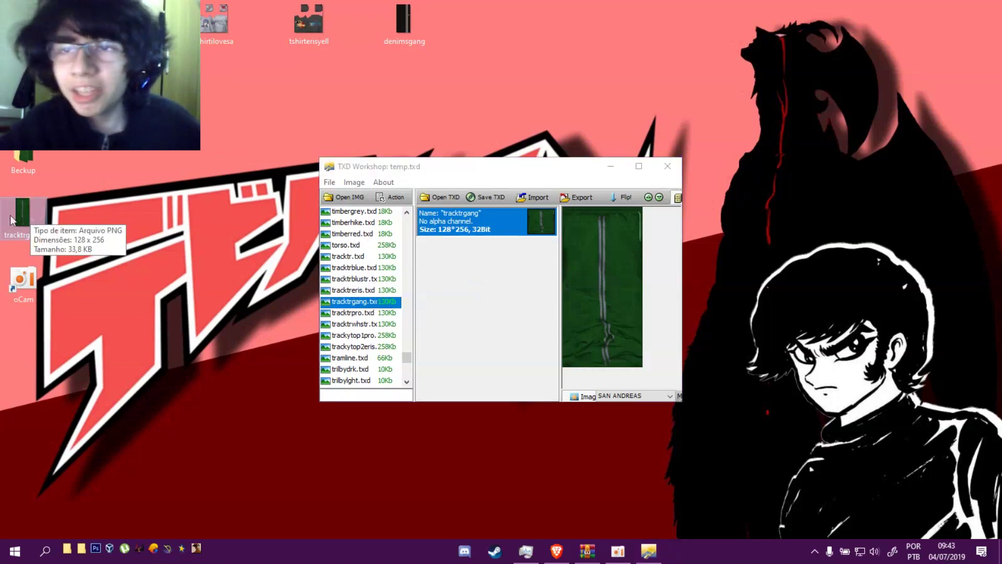
{"action": "left_click", "coordinate": [95, 550]}
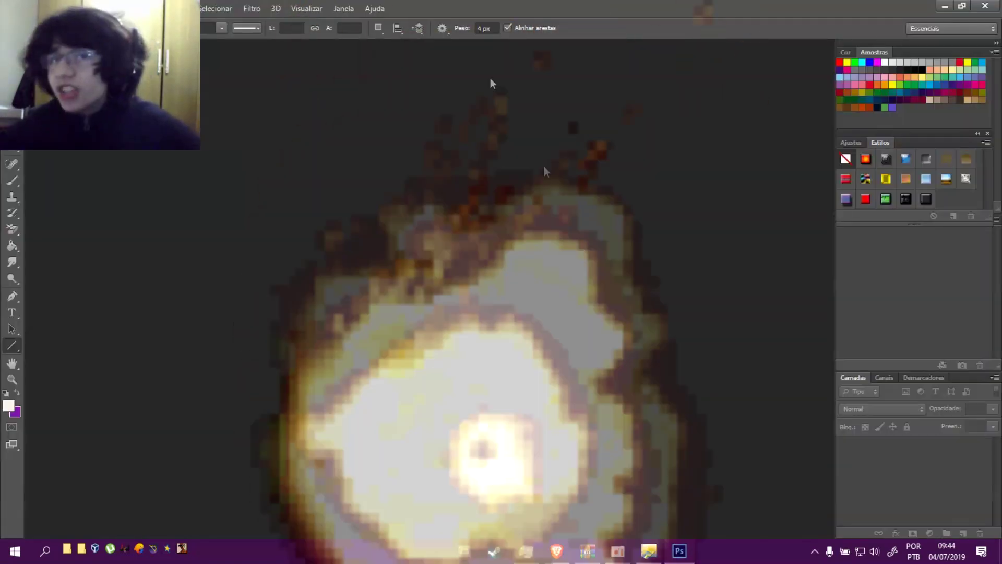
{"action": "key", "text": "alt+f"}
{"action": "key", "text": "Escape"}
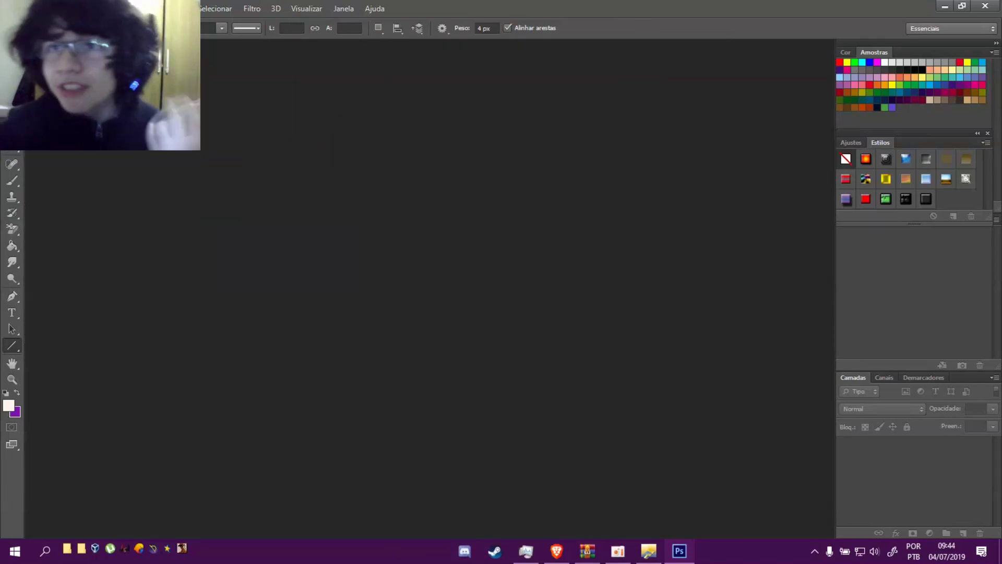
{"action": "key", "text": "ctrl+o"}
{"action": "left_click", "coordinate": [584, 158]}
{"action": "left_click", "coordinate": [672, 426]}
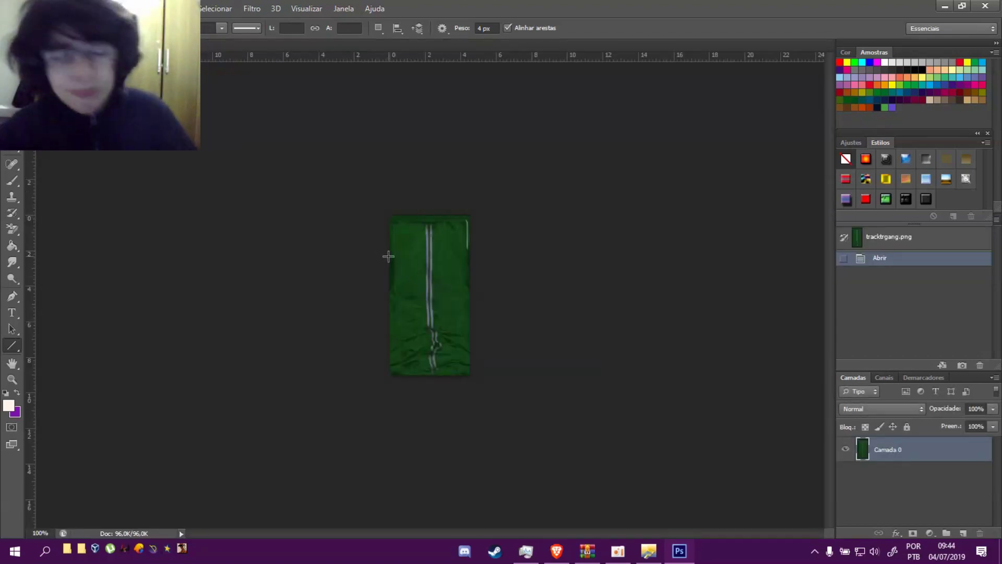
{"action": "scroll", "coordinate": [424, 270], "scroll_direction": "up", "scroll_amount": 5}
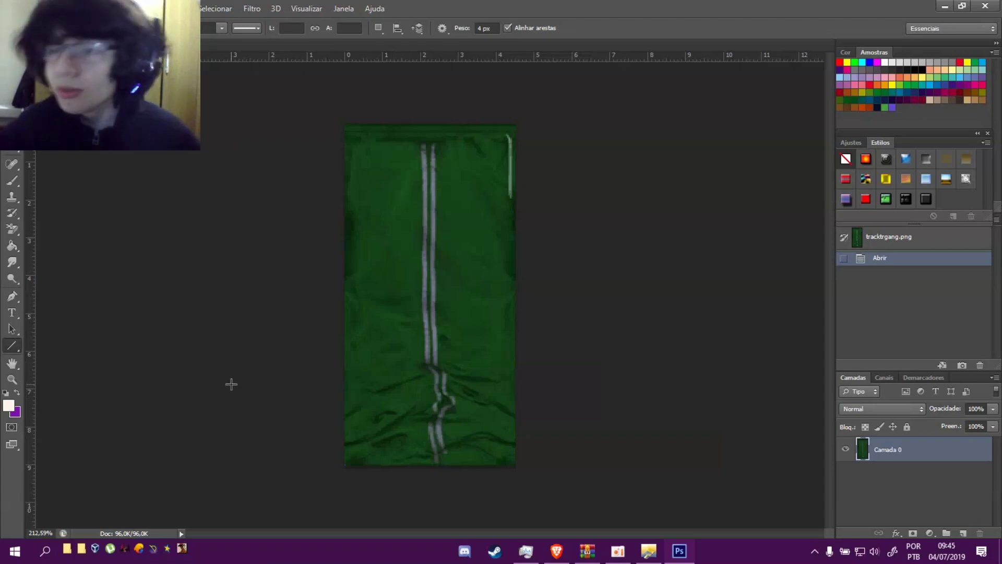
Step: View the tshirterisyell image on the desktop and the original tracktrgang texture in TXD Workshop
{"action": "key", "text": "super+d"}
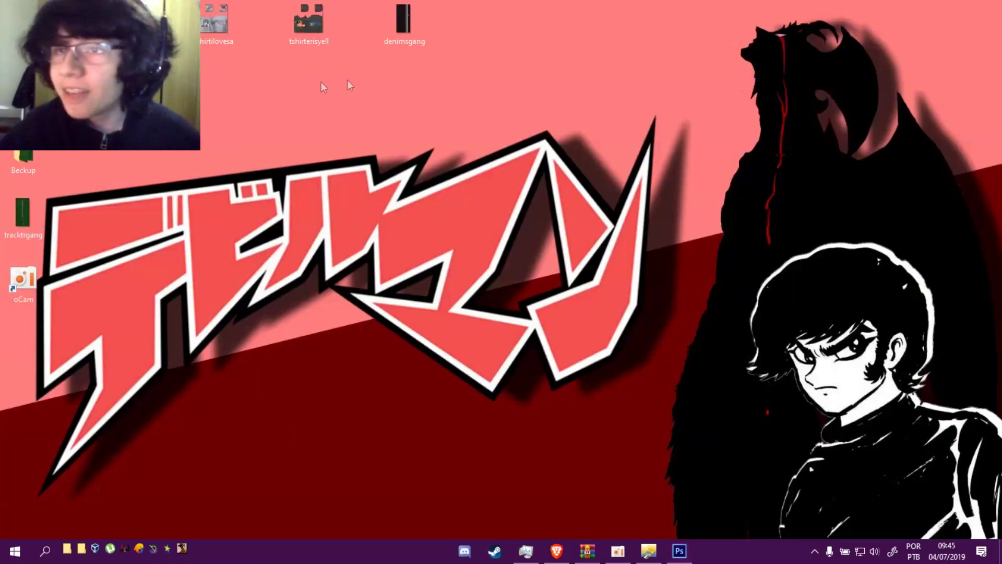
{"action": "double_click", "coordinate": [299, 22]}
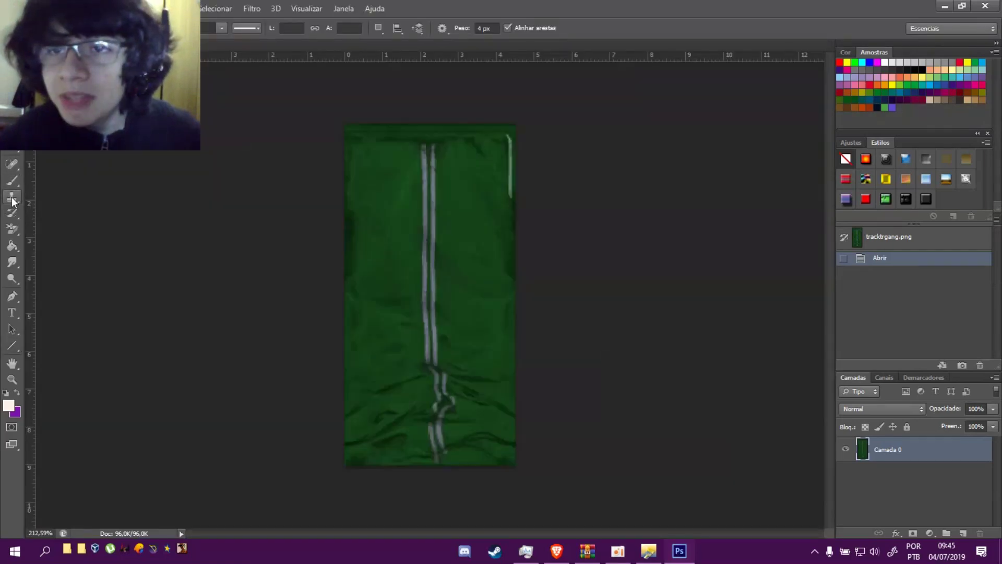
{"action": "left_click", "coordinate": [12, 195]}
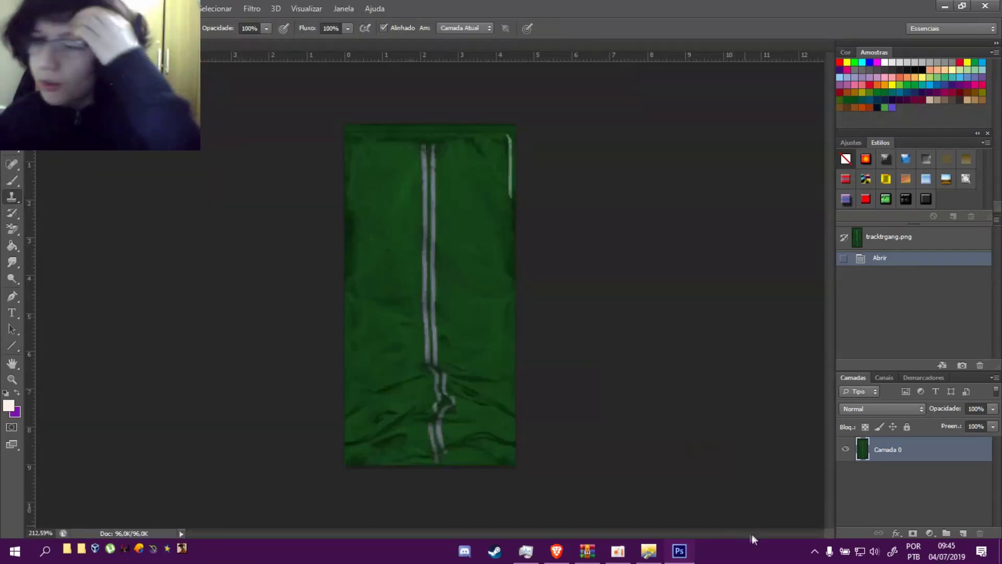
{"action": "left_click", "coordinate": [650, 556]}
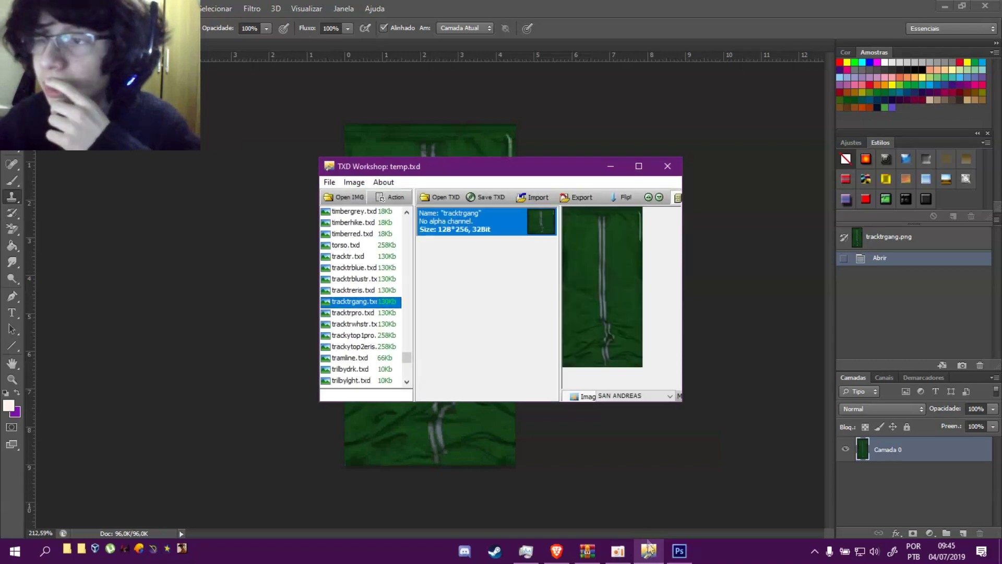
{"action": "left_click", "coordinate": [649, 556]}
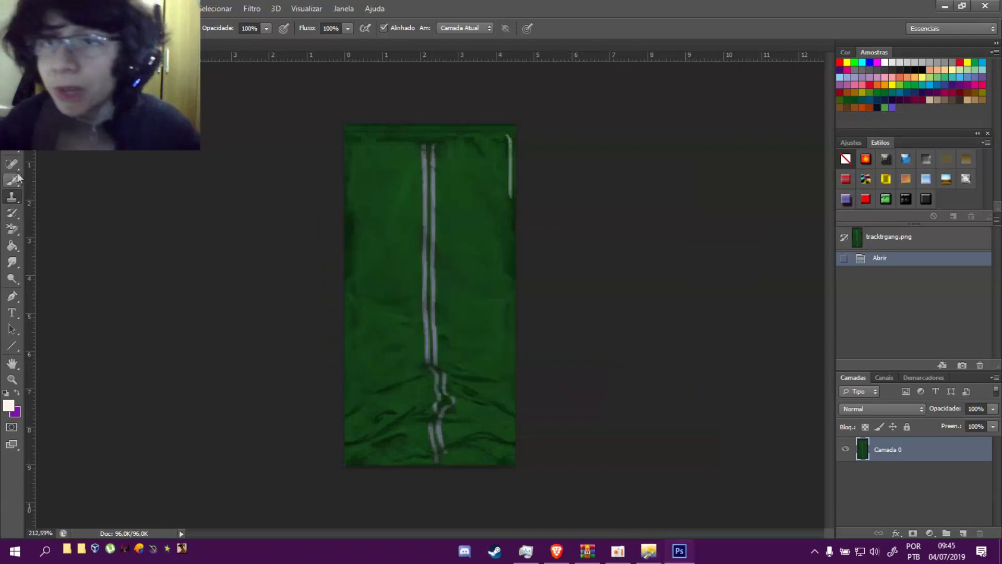
Step: Remove the zipper stripes from the upper part of the texture by cloning the plain green fabric over them with the Clone Stamp
{"action": "right_click", "coordinate": [11, 202]}
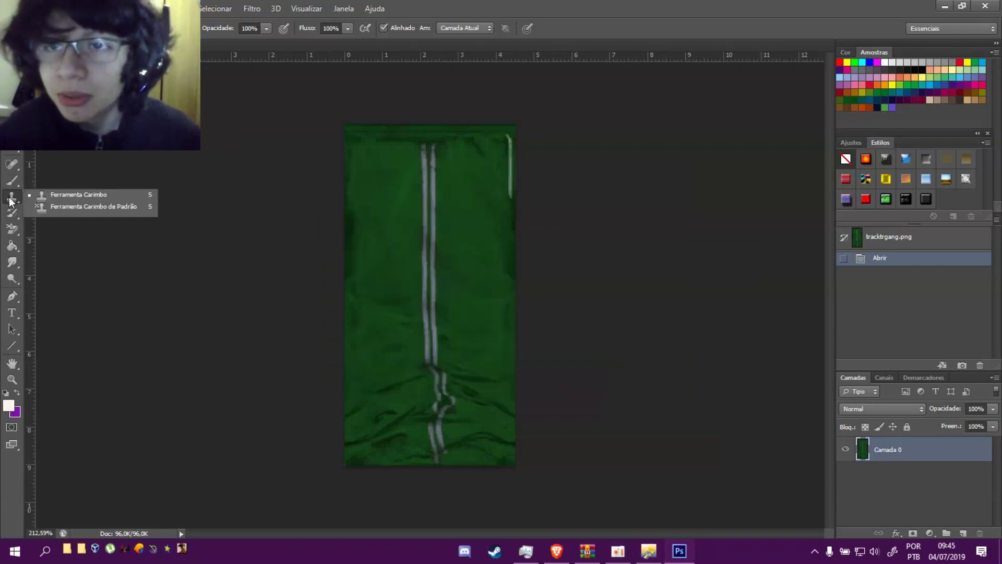
{"action": "left_click", "coordinate": [62, 199]}
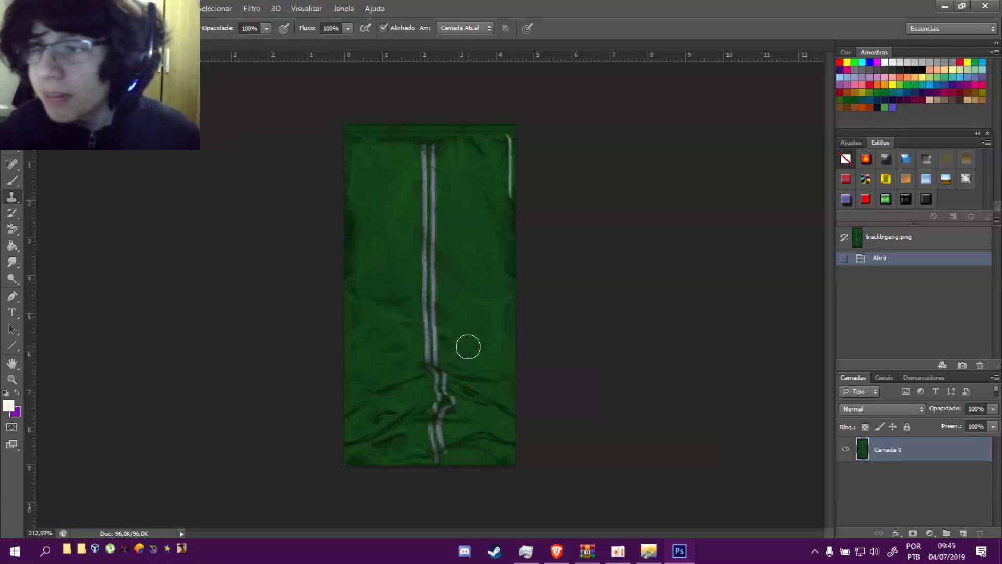
{"action": "left_click", "coordinate": [466, 321], "text": "alt"}
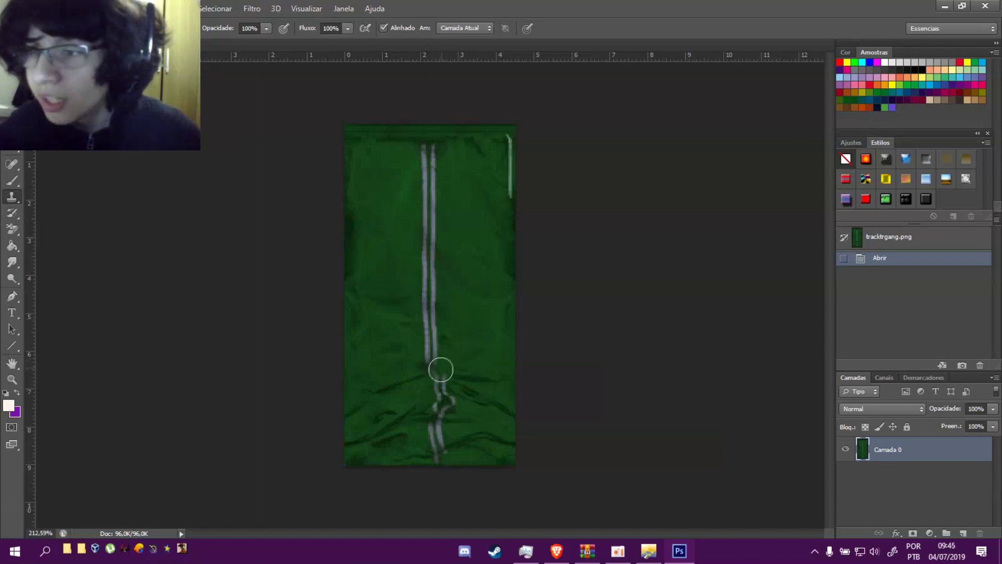
{"action": "left_click", "coordinate": [429, 354]}
{"action": "left_click", "coordinate": [428, 356]}
{"action": "left_click", "coordinate": [431, 362]}
{"action": "left_click", "coordinate": [430, 334]}
{"action": "left_click", "coordinate": [429, 324]}
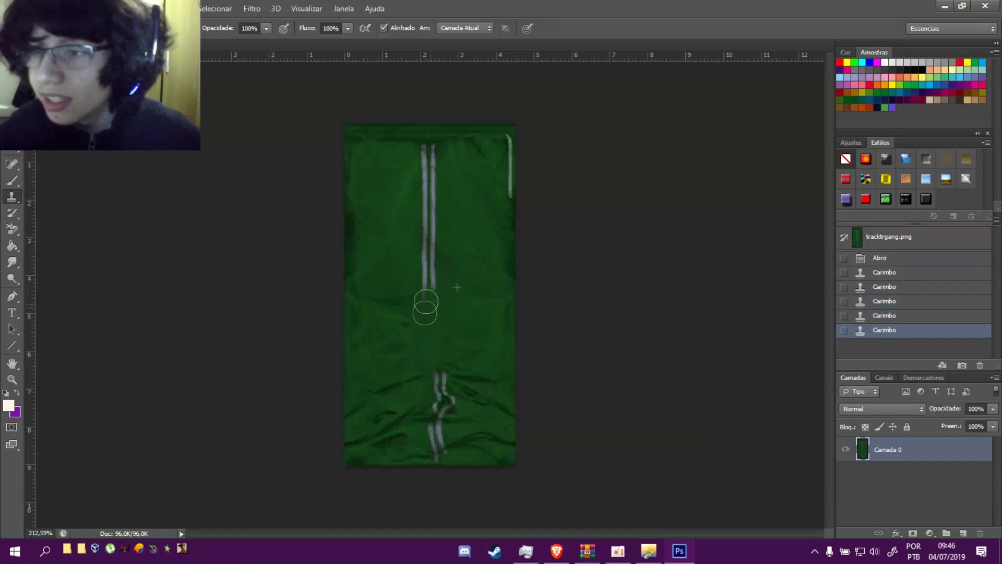
{"action": "left_click", "coordinate": [423, 311]}
{"action": "left_click", "coordinate": [427, 293]}
{"action": "left_click", "coordinate": [428, 262]}
{"action": "left_click", "coordinate": [427, 242]}
{"action": "left_click", "coordinate": [427, 218]}
{"action": "left_click", "coordinate": [430, 224]}
{"action": "mouse_move", "coordinate": [429, 223]}
{"action": "left_mouse_down"}
{"action": "mouse_move", "coordinate": [430, 156]}
{"action": "mouse_move", "coordinate": [422, 160]}
{"action": "mouse_move", "coordinate": [442, 180]}
{"action": "mouse_move", "coordinate": [427, 157]}
{"action": "left_mouse_up"}
Step: Clone the wrinkled fabric over the remaining zipper stripes in the lower part of the texture
{"action": "left_click", "coordinate": [471, 261], "text": "alt"}
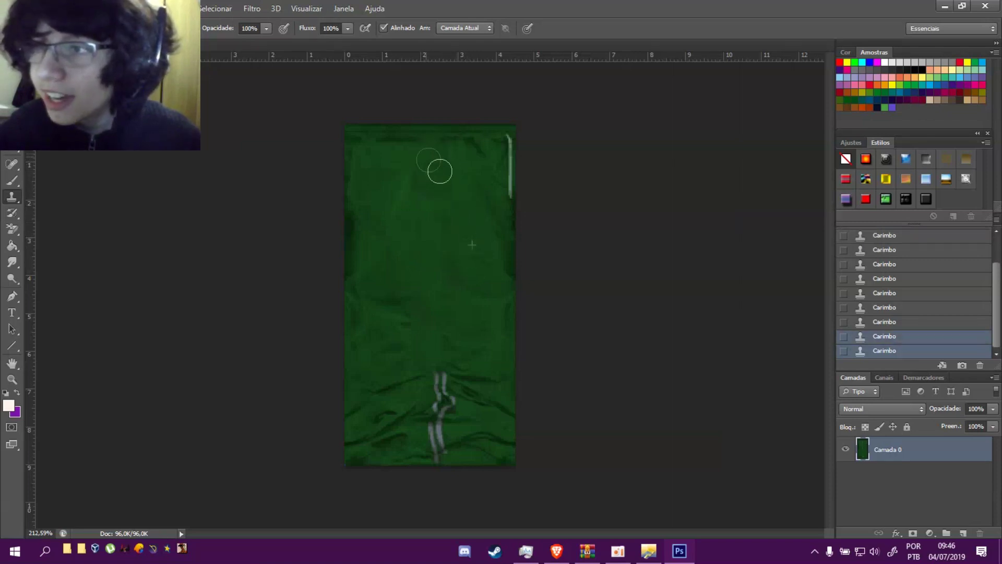
{"action": "left_click", "coordinate": [492, 360], "text": "alt"}
{"action": "left_click_drag", "start_coordinate": [442, 373], "coordinate": [437, 454]}
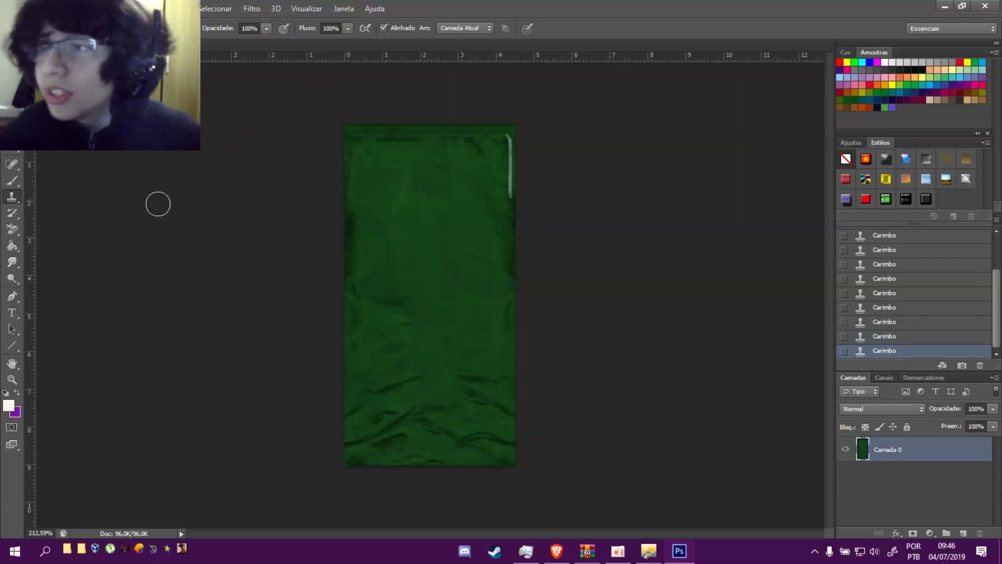
Step: Set the foreground colour to black (000000) and paint over the whole texture with the Brush
{"action": "left_click", "coordinate": [9, 405]}
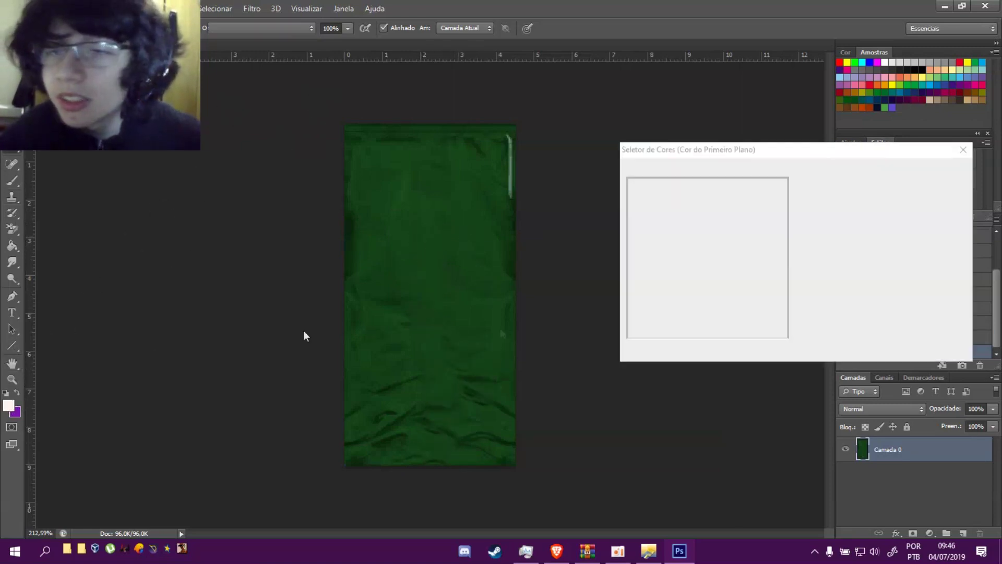
{"action": "left_click_drag", "start_coordinate": [658, 293], "coordinate": [584, 416]}
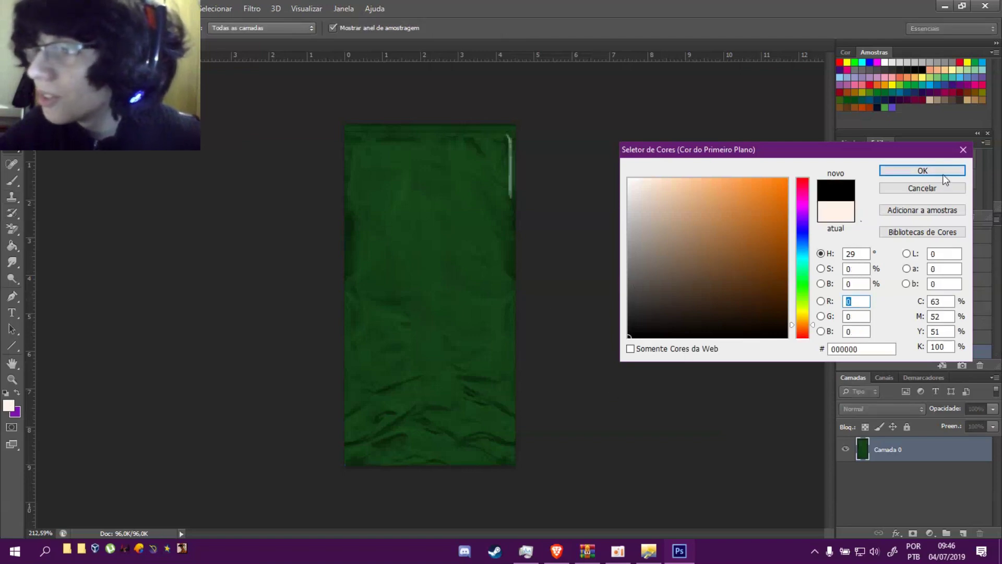
{"action": "left_click", "coordinate": [944, 174]}
{"action": "left_click", "coordinate": [11, 180]}
{"action": "left_click_drag", "start_coordinate": [343, 402], "coordinate": [573, 392]}
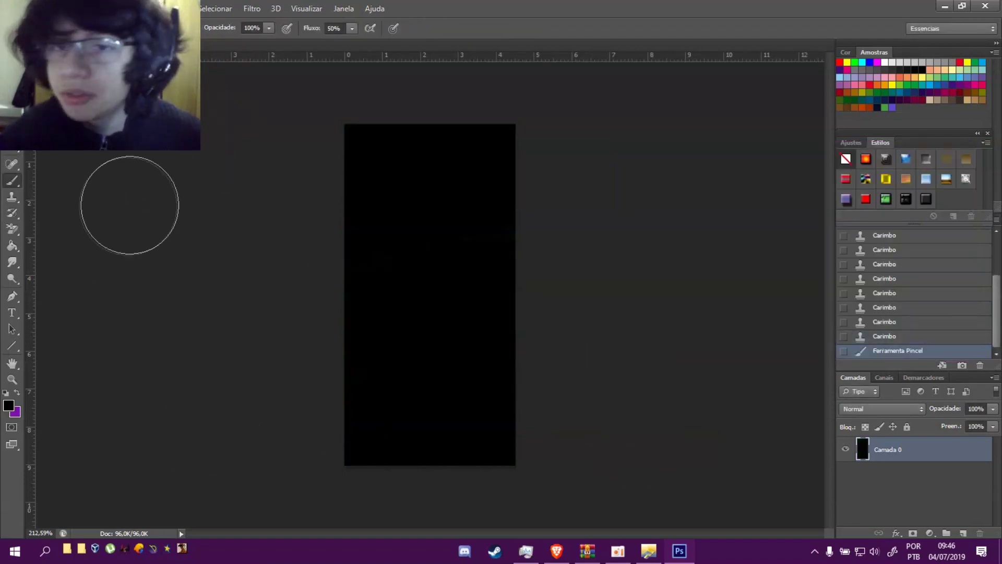
Step: Draw two parallel white vertical lines, 4 px thick, along the full height of the texture near its centre with the Line tool
{"action": "right_click", "coordinate": [12, 184]}
{"action": "left_click", "coordinate": [50, 180]}
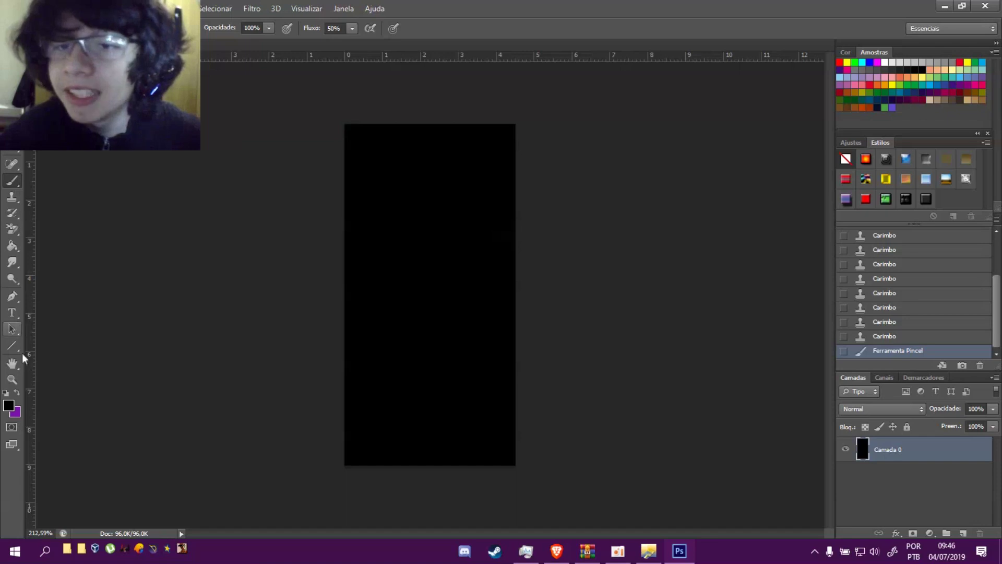
{"action": "left_click", "coordinate": [8, 406]}
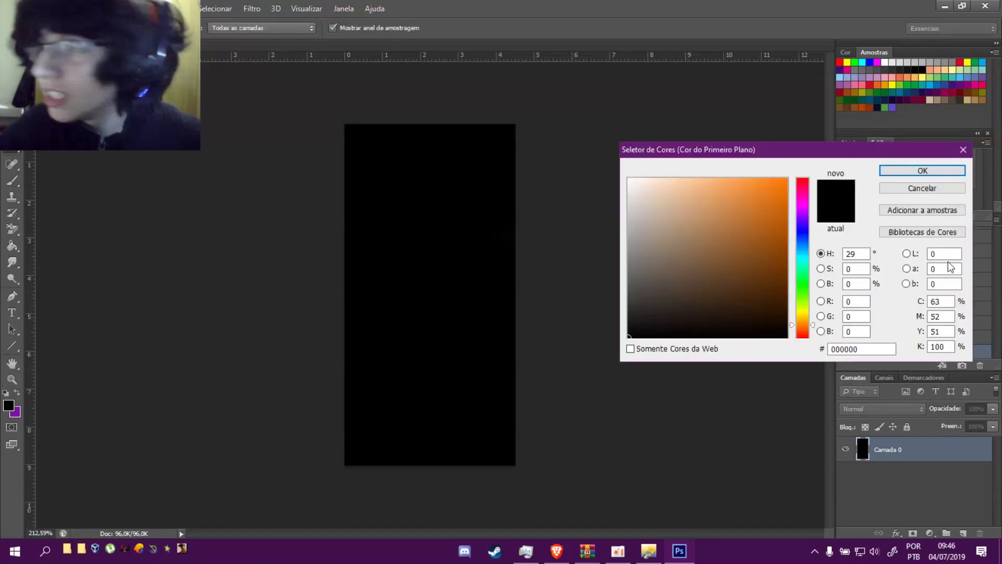
{"action": "left_click", "coordinate": [922, 188]}
{"action": "left_click", "coordinate": [12, 346]}
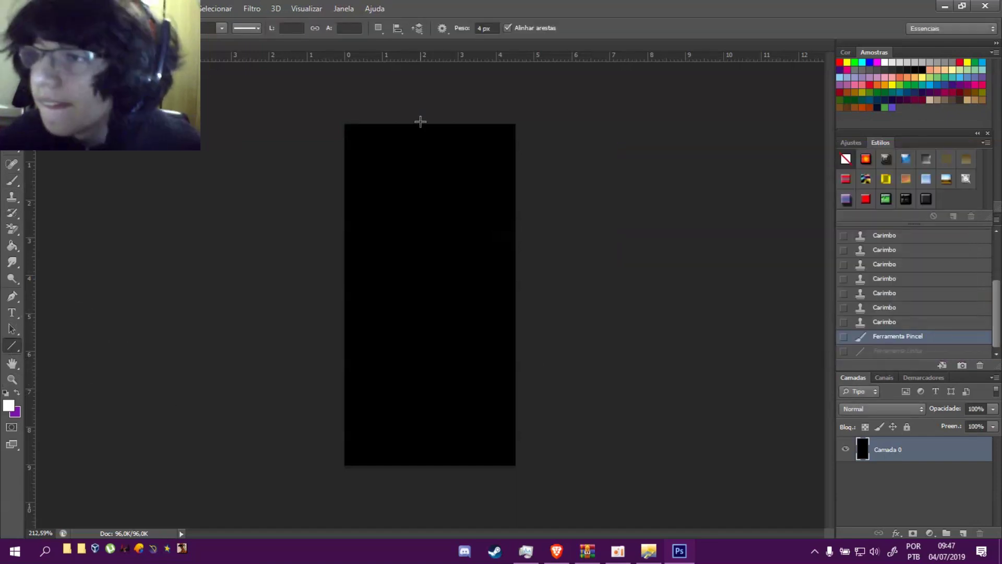
{"action": "left_click_drag", "start_coordinate": [421, 124], "coordinate": [424, 493]}
{"action": "left_click_drag", "start_coordinate": [423, 493], "coordinate": [422, 492]}
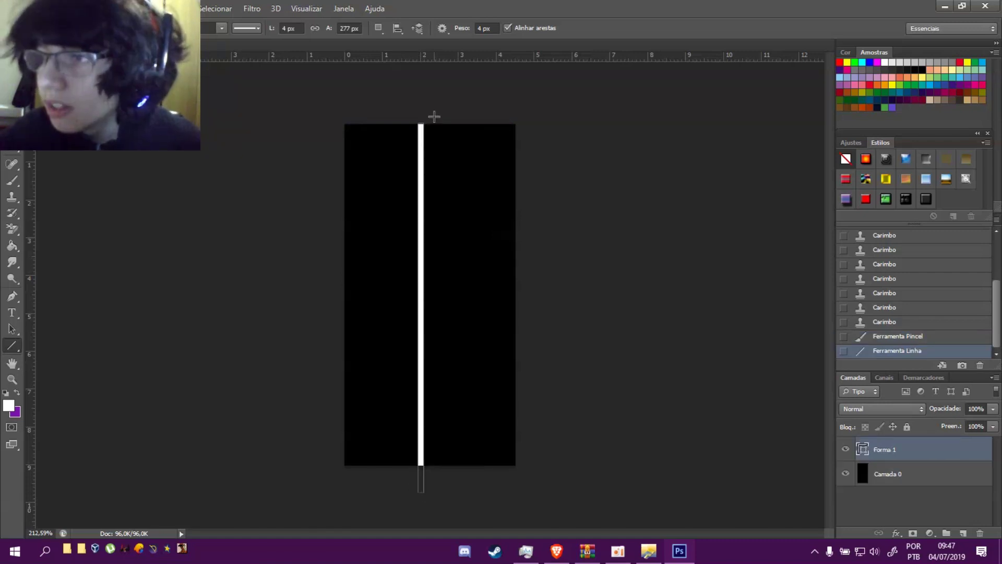
{"action": "left_click_drag", "start_coordinate": [434, 233], "coordinate": [429, 471]}
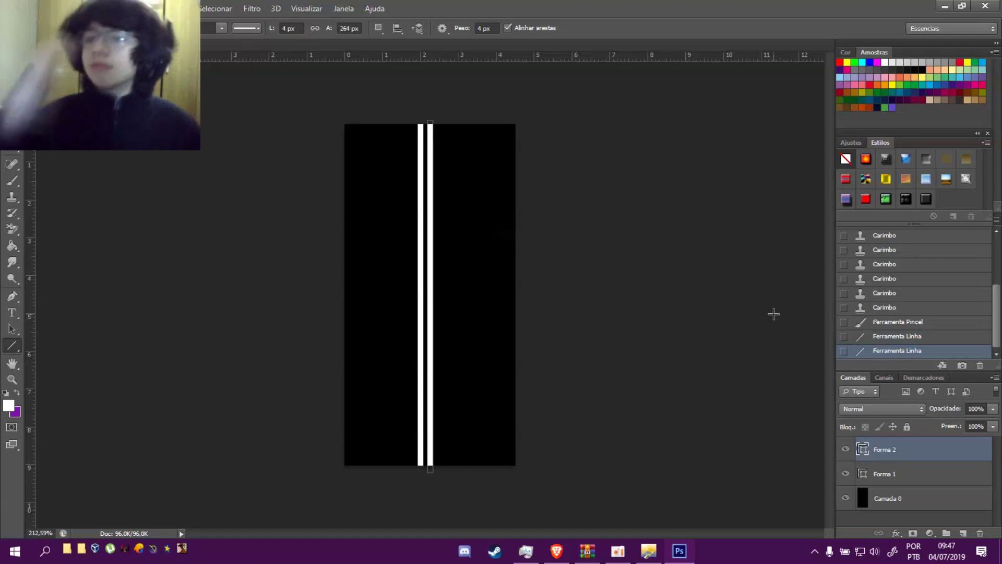
{"action": "left_click", "coordinate": [37, 8]}
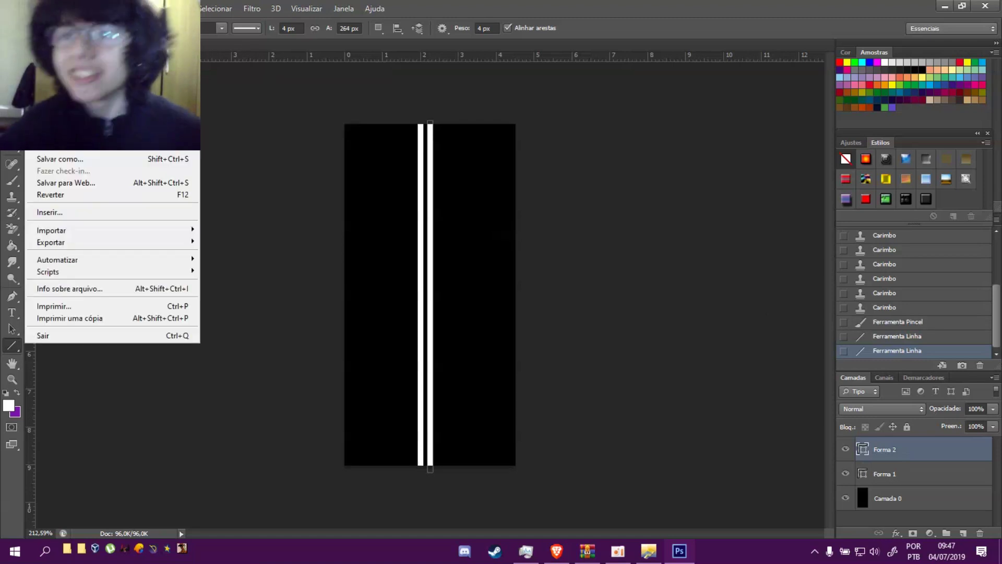
{"action": "left_click", "coordinate": [79, 212]}
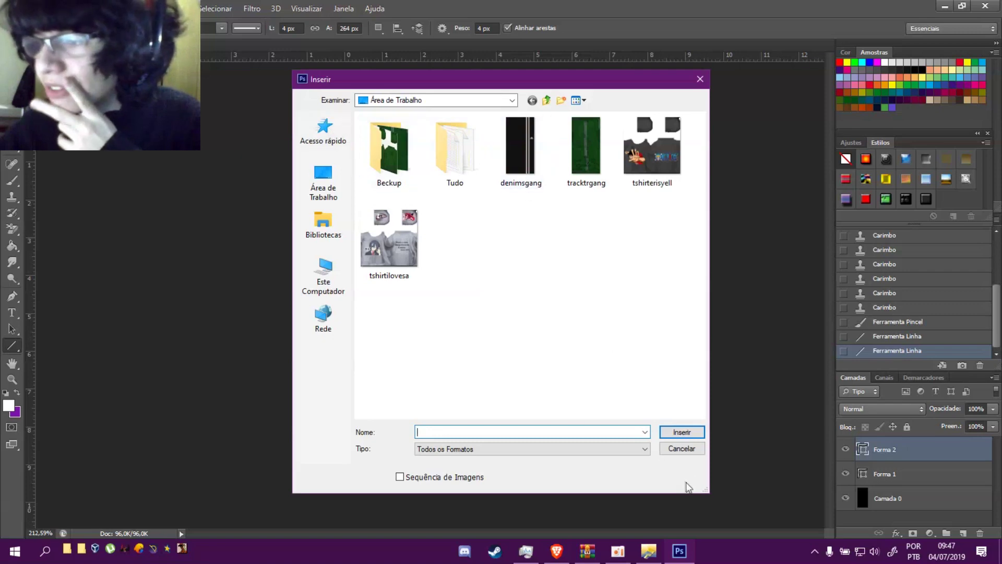
{"action": "left_click", "coordinate": [682, 448]}
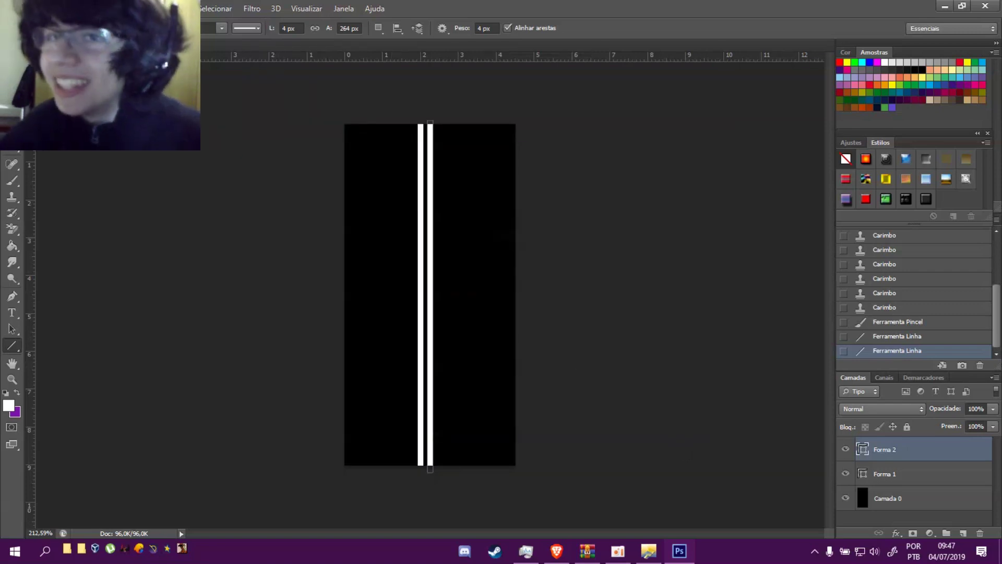
Step: Place the wdawd image, scale it to about 10%, and position it as a small badge beside the white lines near the texture's upper end
{"action": "left_click", "coordinate": [37, 8]}
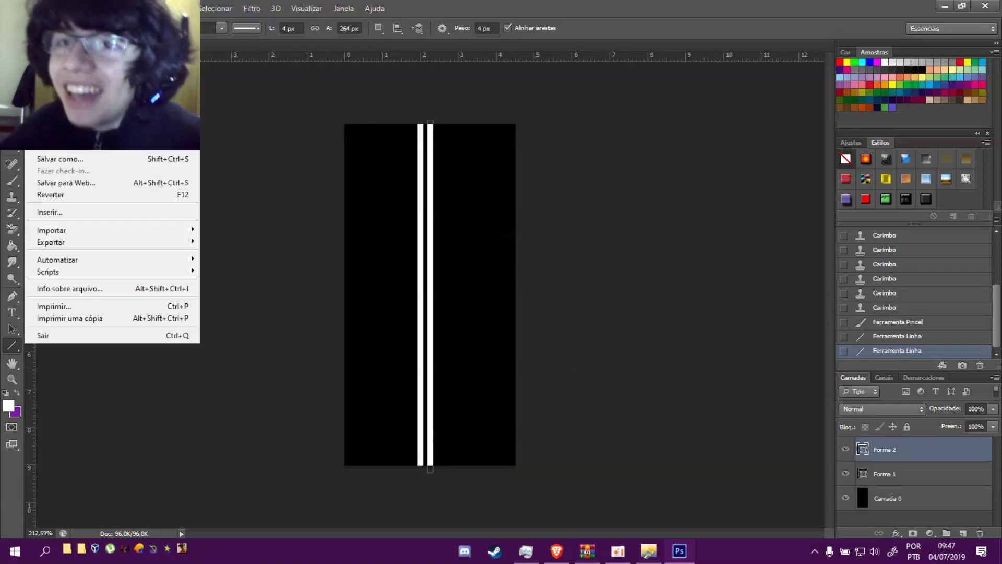
{"action": "left_click", "coordinate": [83, 213]}
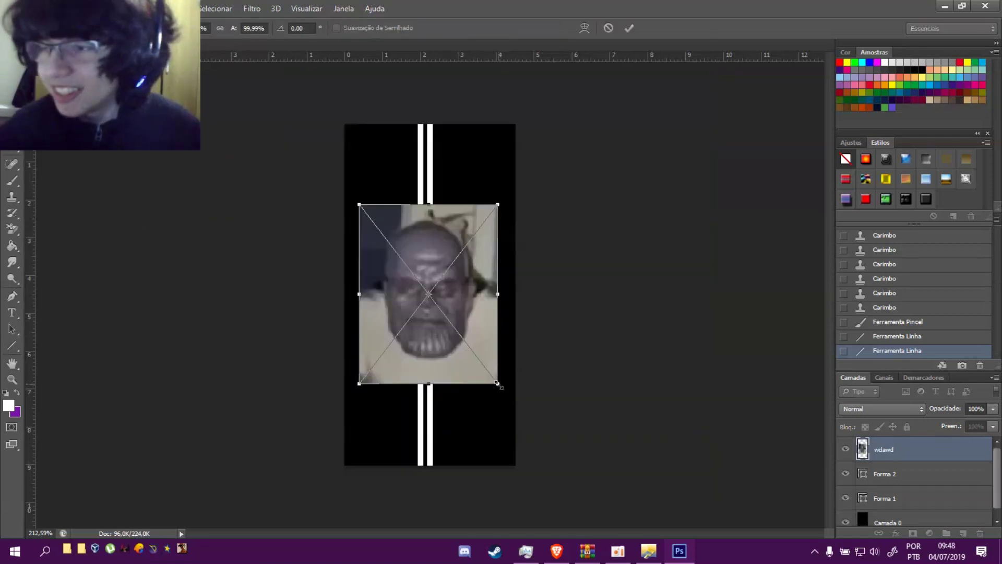
{"action": "left_click_drag", "start_coordinate": [497, 383], "coordinate": [454, 169]}
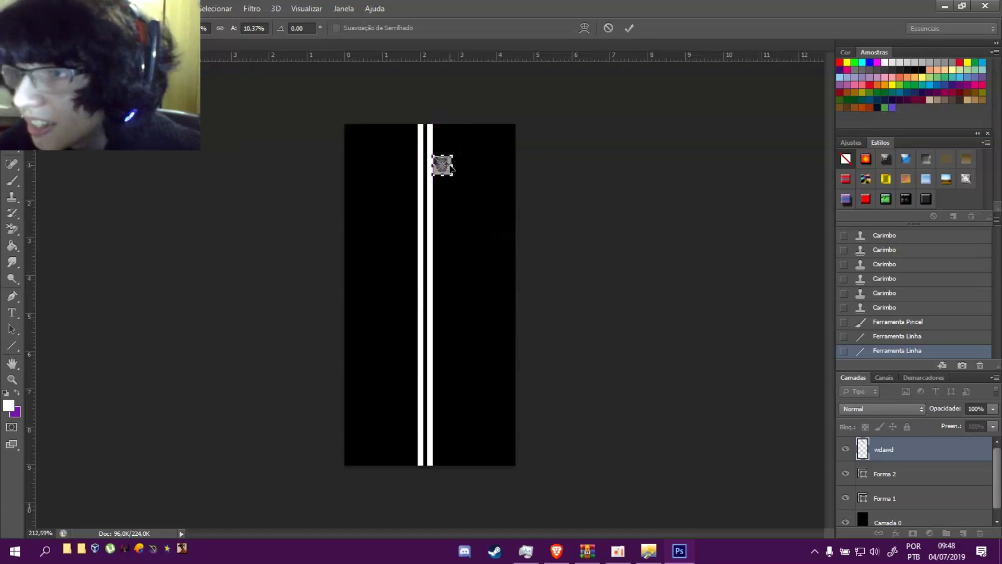
{"action": "scroll", "coordinate": [447, 166], "scroll_direction": "up", "scroll_amount": 5}
{"action": "scroll", "coordinate": [456, 163], "scroll_direction": "up", "scroll_amount": 1}
{"action": "left_click_drag", "start_coordinate": [455, 214], "coordinate": [475, 239]}
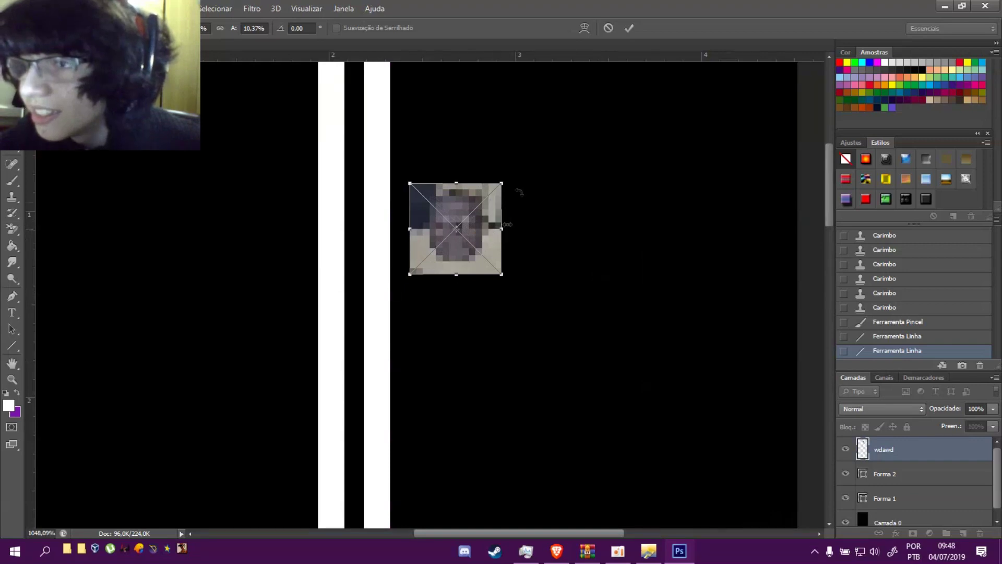
{"action": "left_click", "coordinate": [633, 30]}
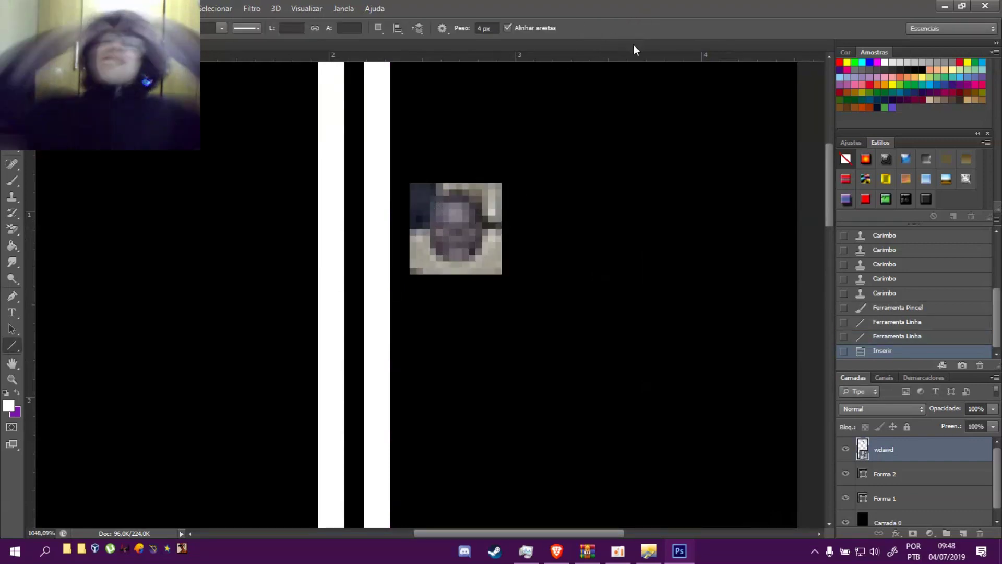
Step: Show the desktop and view the original texture backups in the Beckup folder
{"action": "scroll", "coordinate": [712, 140], "scroll_direction": "down", "scroll_amount": 3}
{"action": "scroll", "coordinate": [812, 188], "scroll_direction": "down", "scroll_amount": 2}
{"action": "left_click_drag", "start_coordinate": [562, 534], "coordinate": [653, 534]}
{"action": "scroll", "coordinate": [661, 459], "scroll_direction": "down", "scroll_amount": 2}
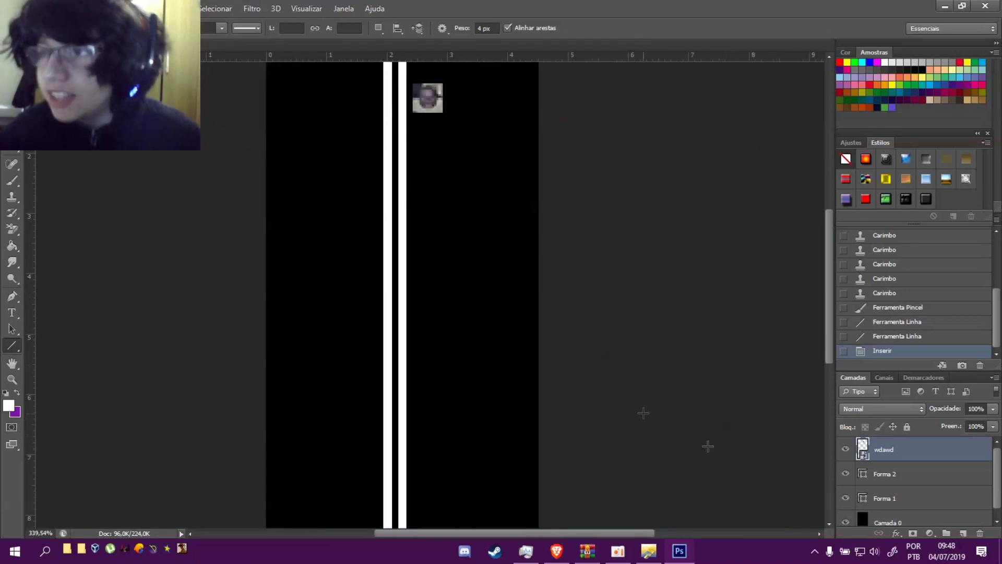
{"action": "key", "text": "super+d"}
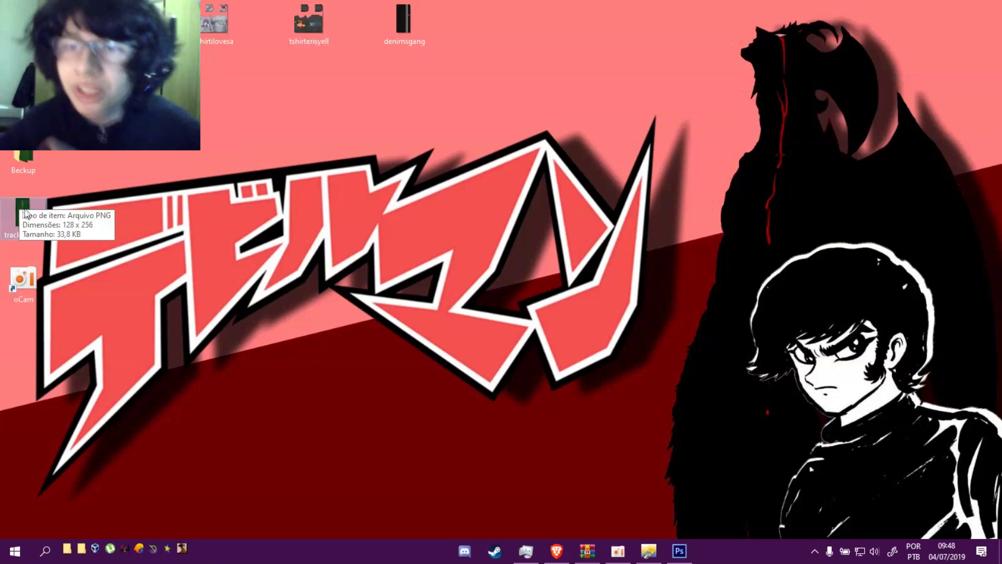
{"action": "double_click", "coordinate": [23, 160]}
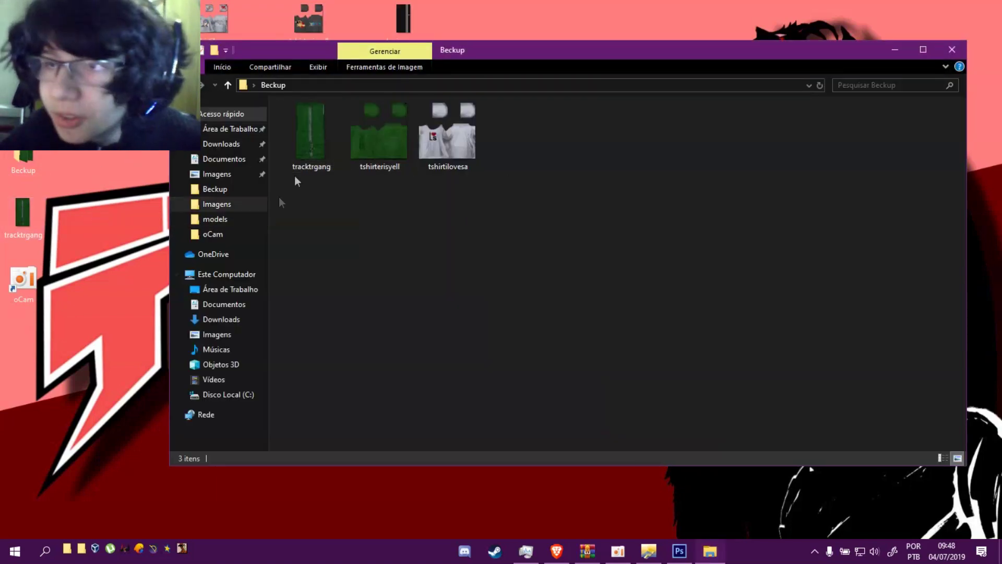
{"action": "left_click", "coordinate": [952, 50]}
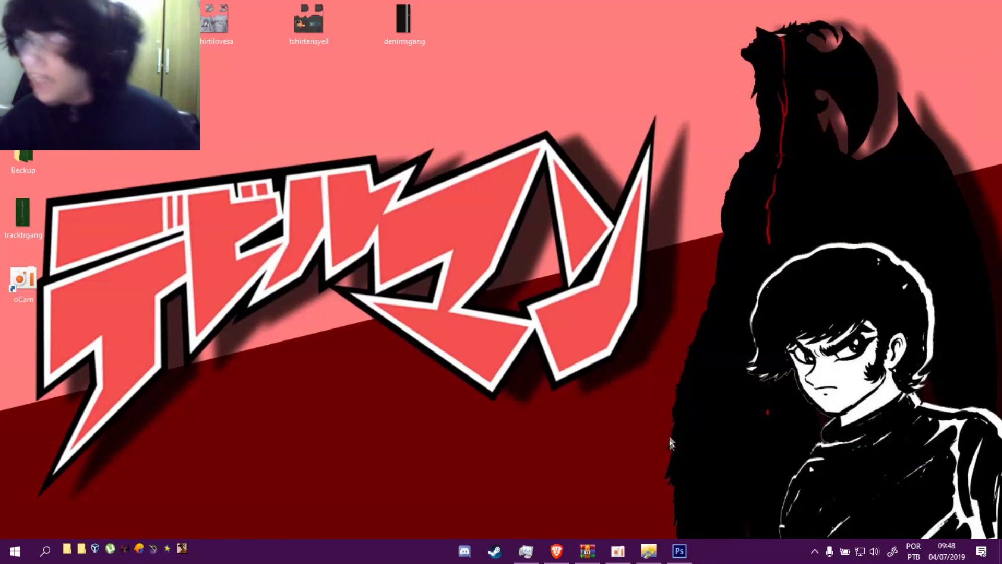
Step: Switch back to Photoshop and save a copy as tracktrgang.png on the desktop (Área de Trabalho), using Menor / Lento compression and no interlacing
{"action": "left_click", "coordinate": [679, 551]}
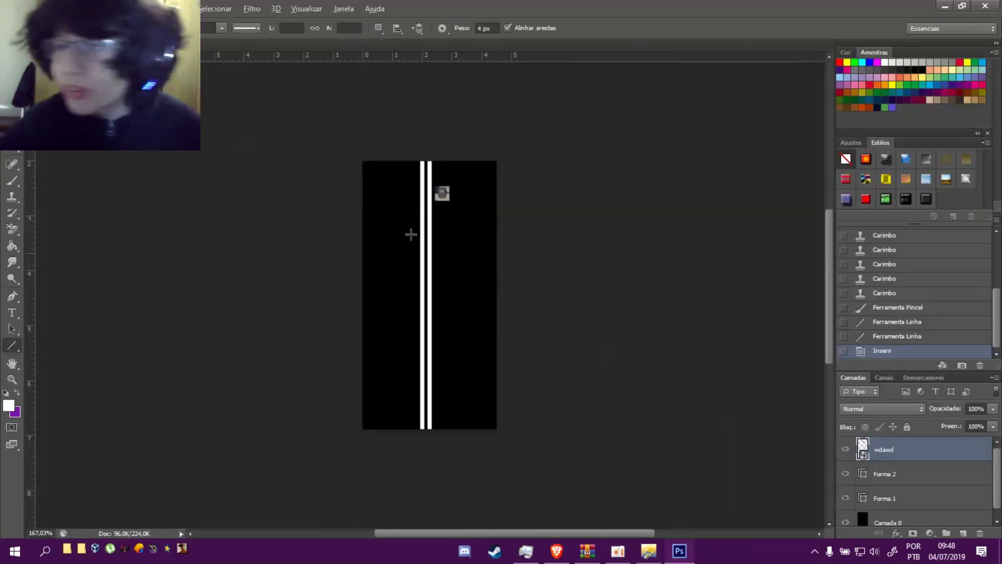
{"action": "scroll", "coordinate": [411, 234], "scroll_direction": "down", "scroll_amount": 1}
{"action": "scroll", "coordinate": [414, 231], "scroll_direction": "up", "scroll_amount": 2}
{"action": "left_click", "coordinate": [39, 9]}
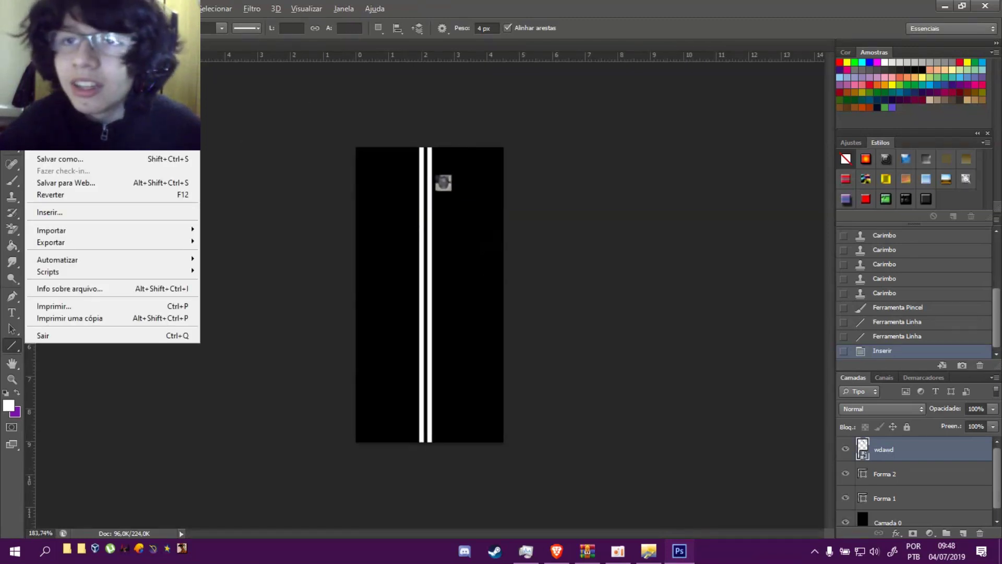
{"action": "left_click", "coordinate": [99, 159]}
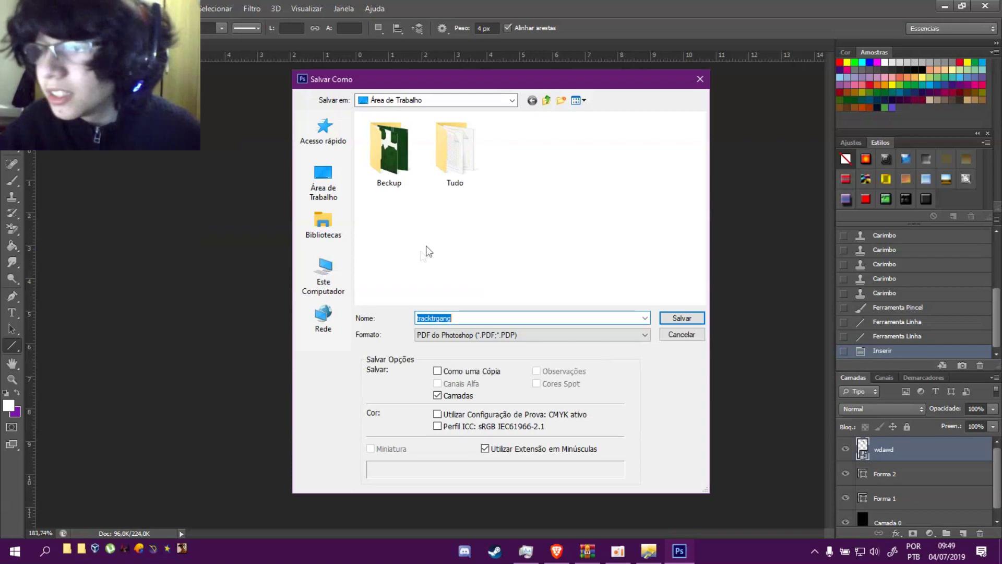
{"action": "left_click", "coordinate": [522, 334]}
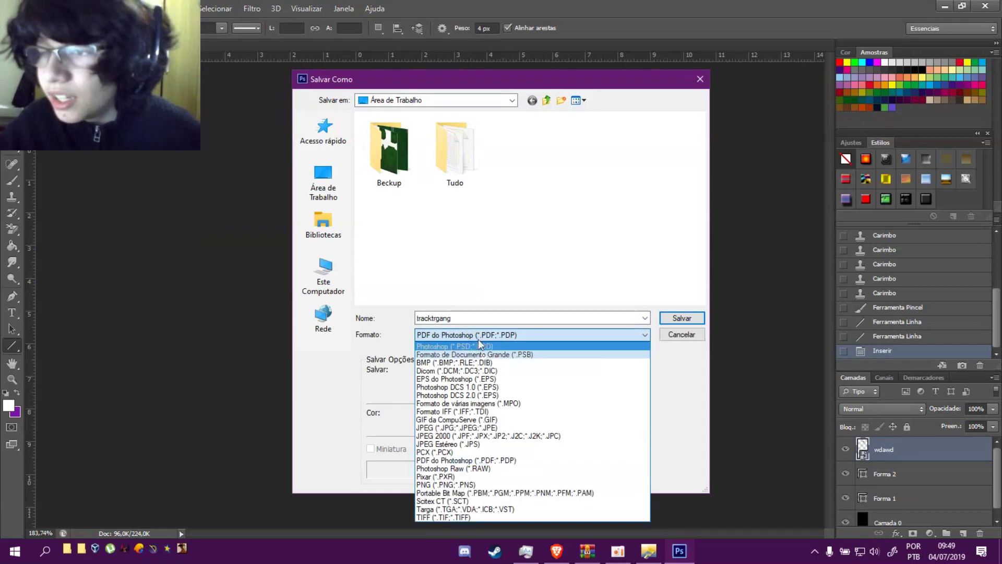
{"action": "left_click", "coordinate": [511, 486]}
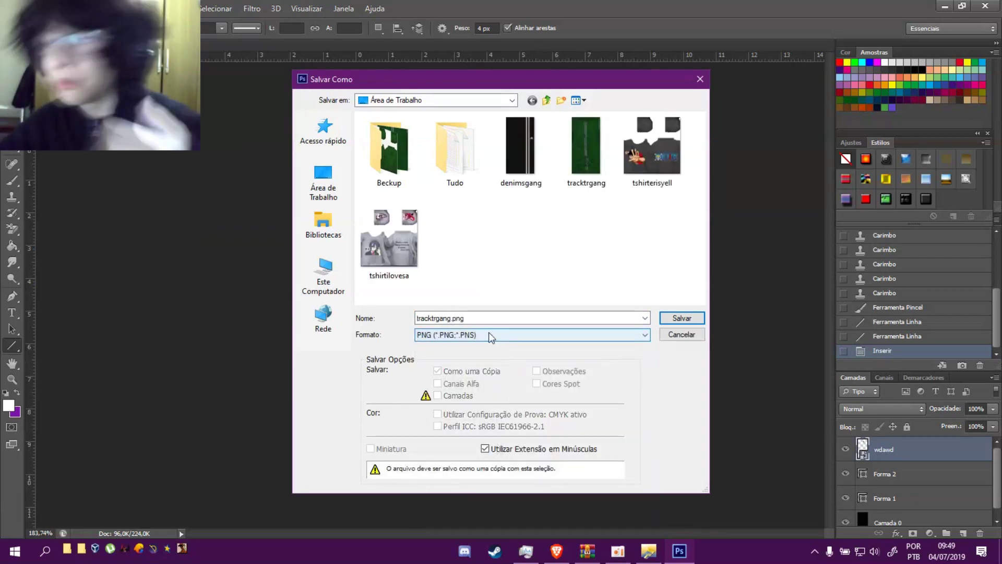
{"action": "left_click", "coordinate": [337, 185]}
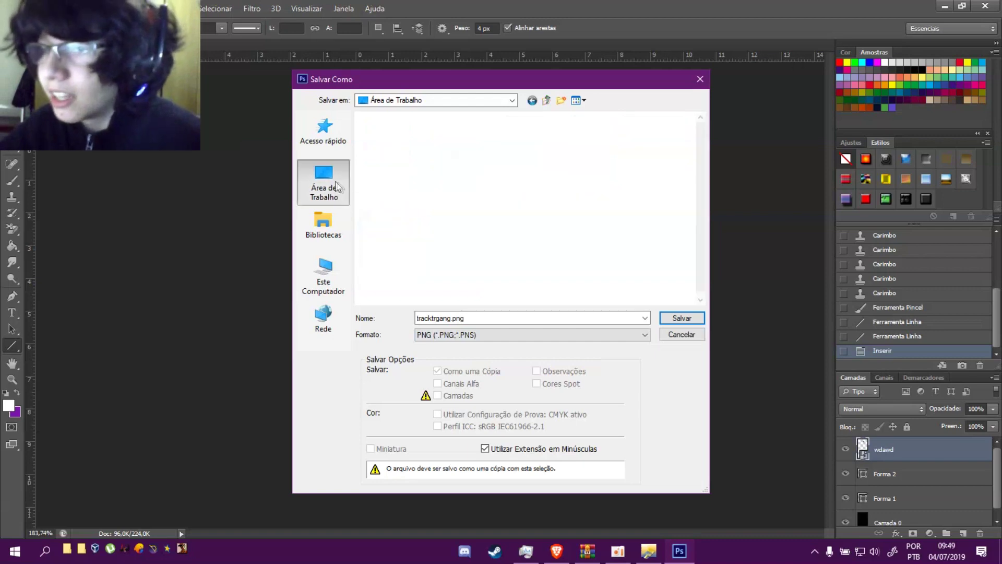
{"action": "left_click", "coordinate": [666, 319]}
{"action": "left_click", "coordinate": [483, 214]}
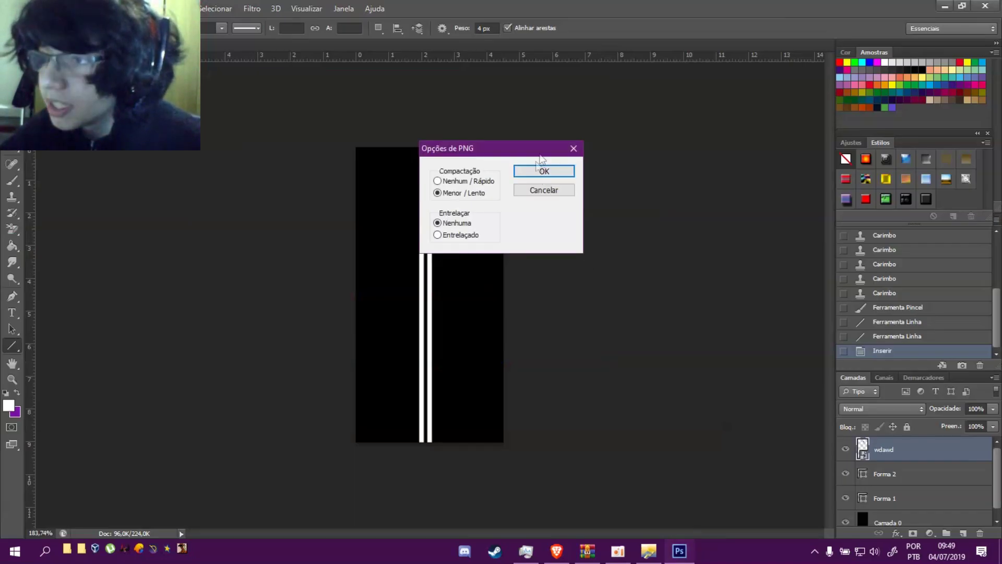
{"action": "left_click", "coordinate": [542, 171]}
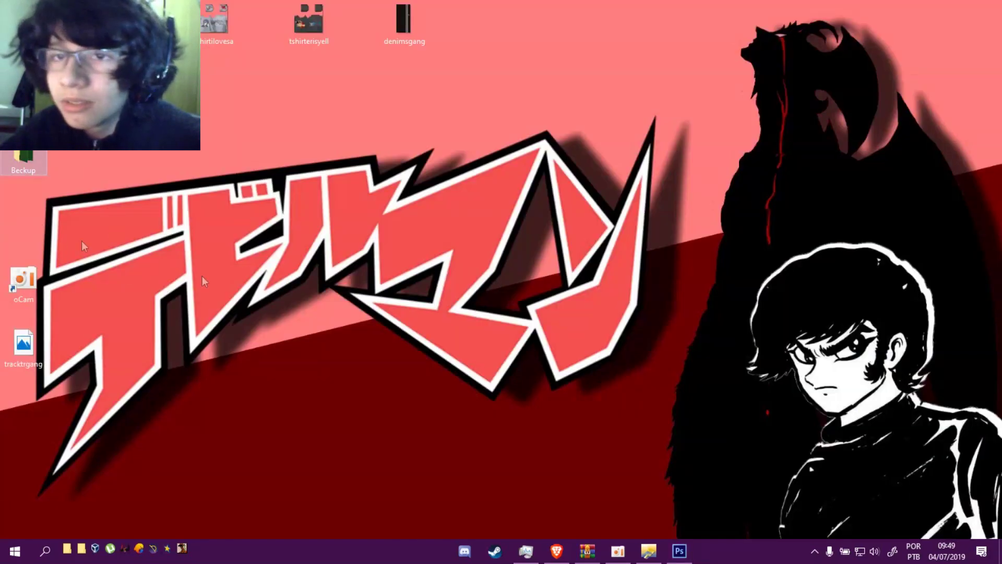
{"action": "left_click", "coordinate": [679, 551]}
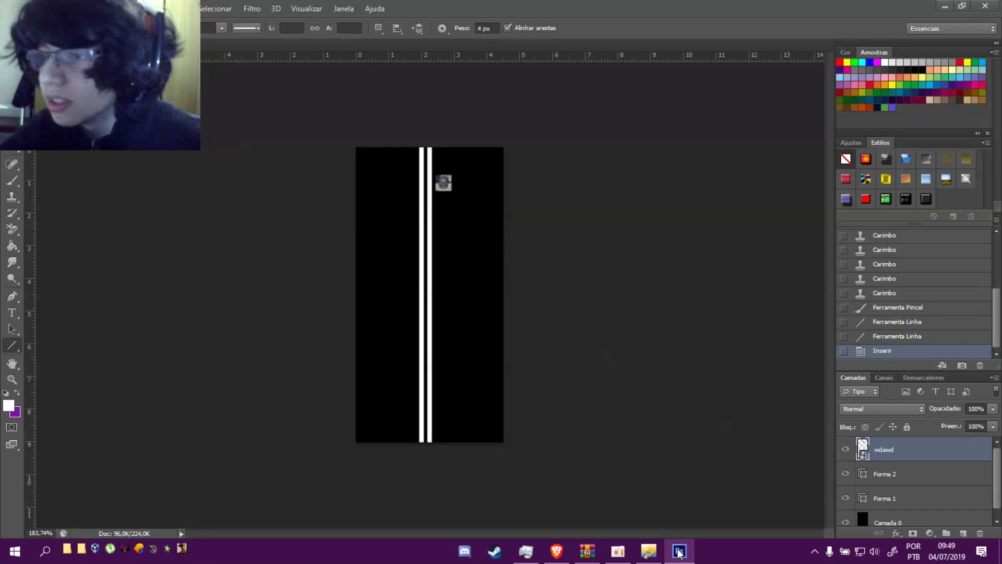
Step: Switch to TXD Workshop and import the edited tracktrgang image from the desktop (Área de Trabalho) to replace the tracktrgang texture
{"action": "left_click", "coordinate": [680, 551]}
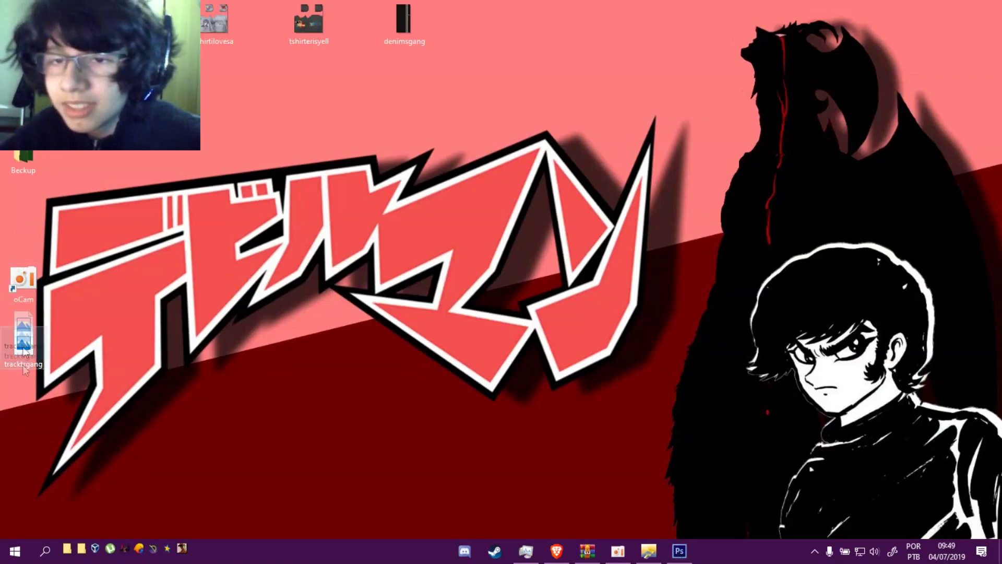
{"action": "mouse_move", "coordinate": [26, 231]}
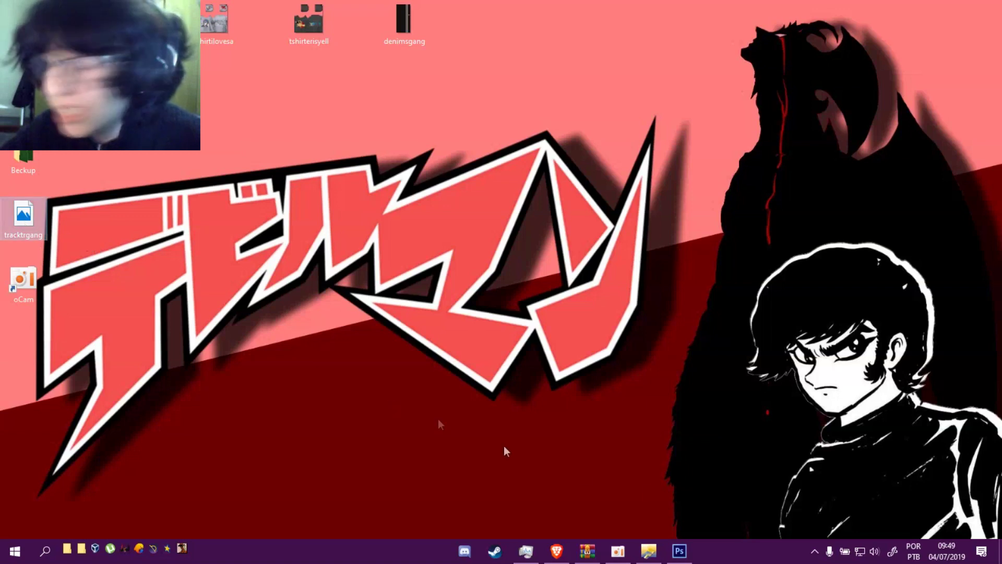
{"action": "left_click", "coordinate": [648, 549]}
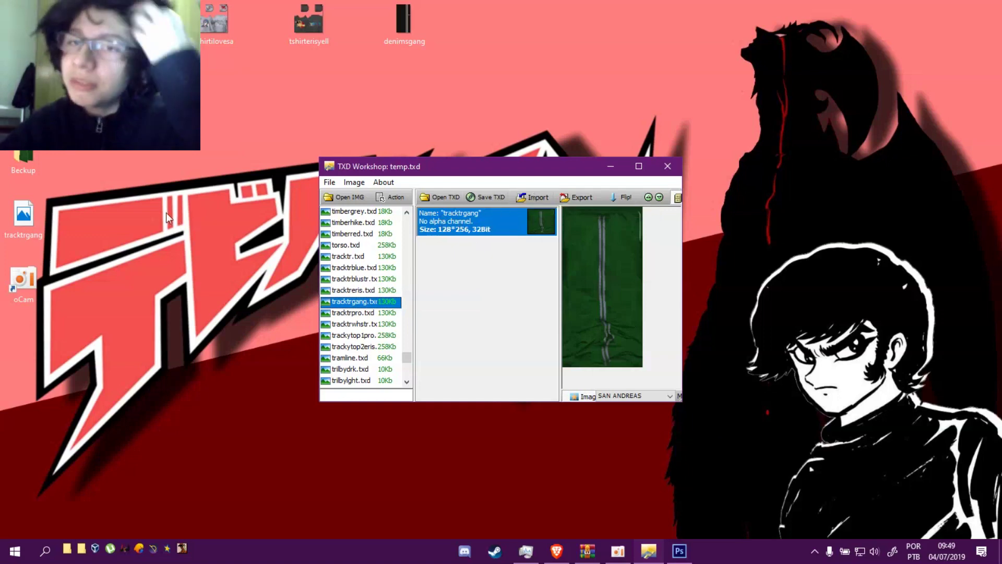
{"action": "left_click", "coordinate": [537, 197]}
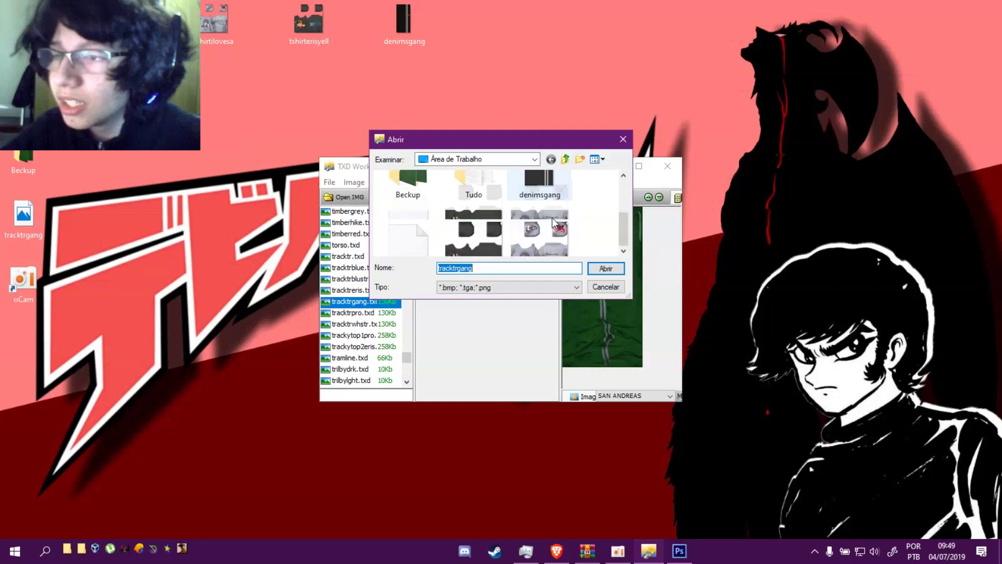
{"action": "left_click", "coordinate": [430, 240]}
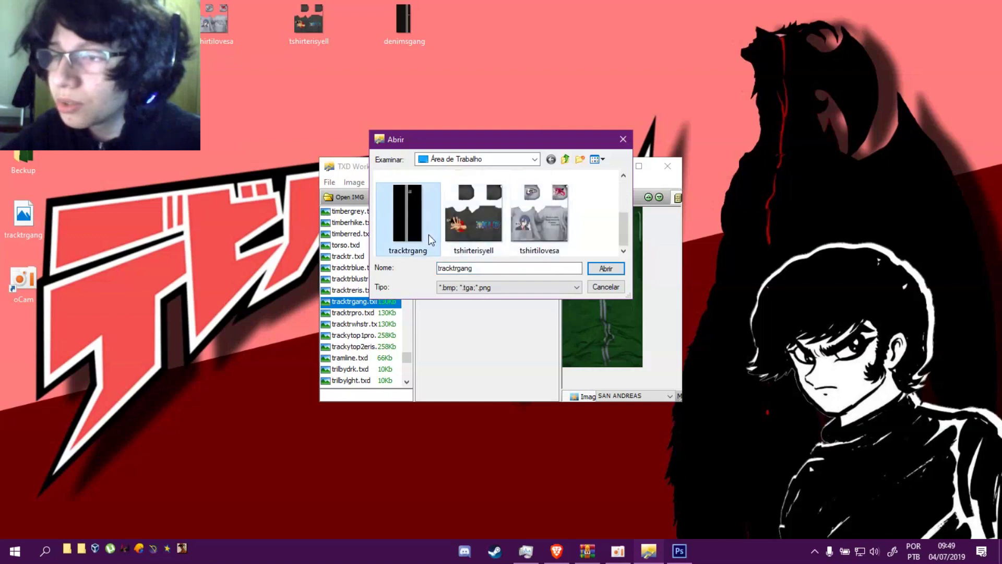
{"action": "left_click", "coordinate": [606, 269]}
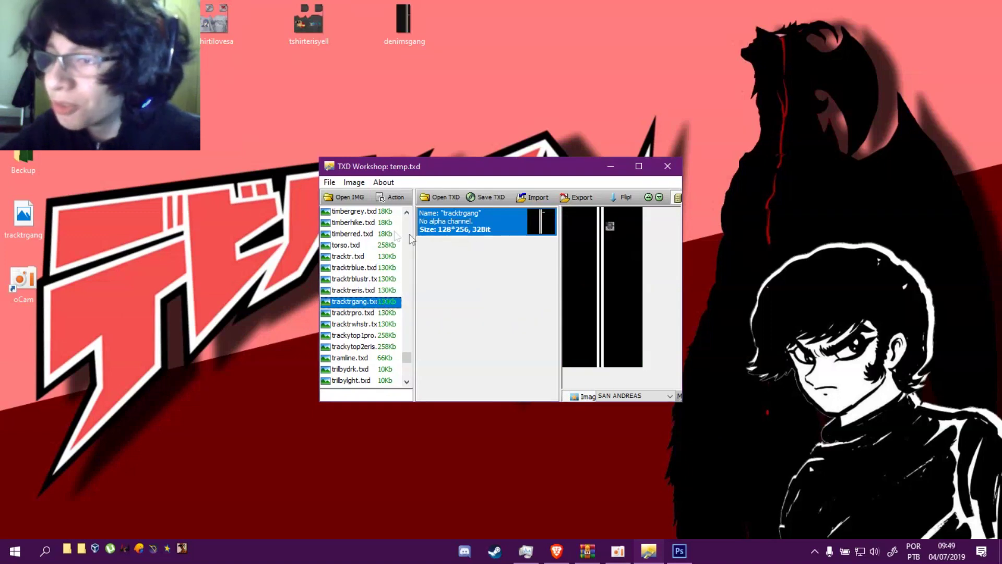
Step: Save the texture file, view neighbouring entries such as tracktreris.txd and tracktrpro.txd, and reopen tracktrgang.txd to check the replacement
{"action": "left_click", "coordinate": [333, 182]}
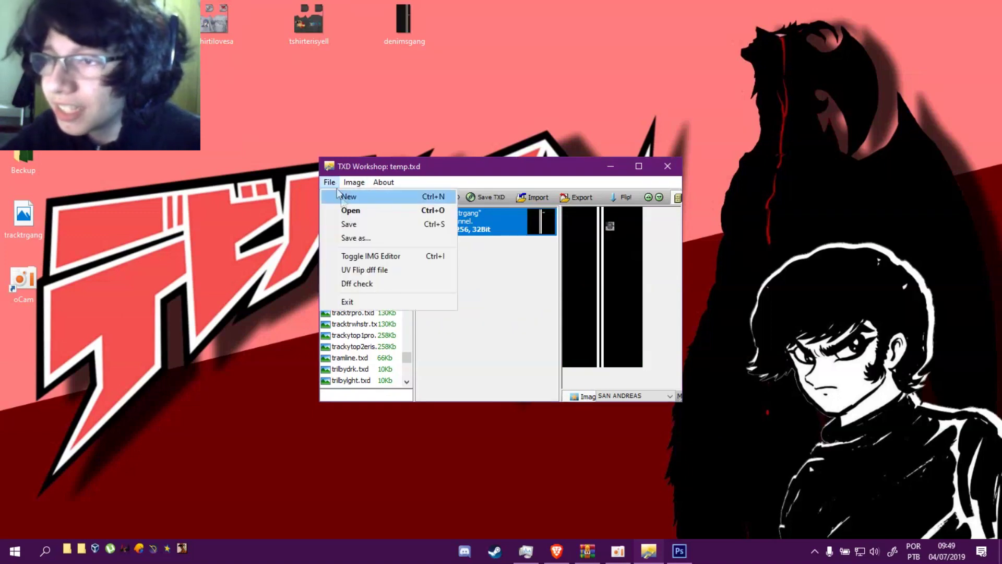
{"action": "left_click", "coordinate": [354, 224]}
{"action": "key", "text": "Up"}
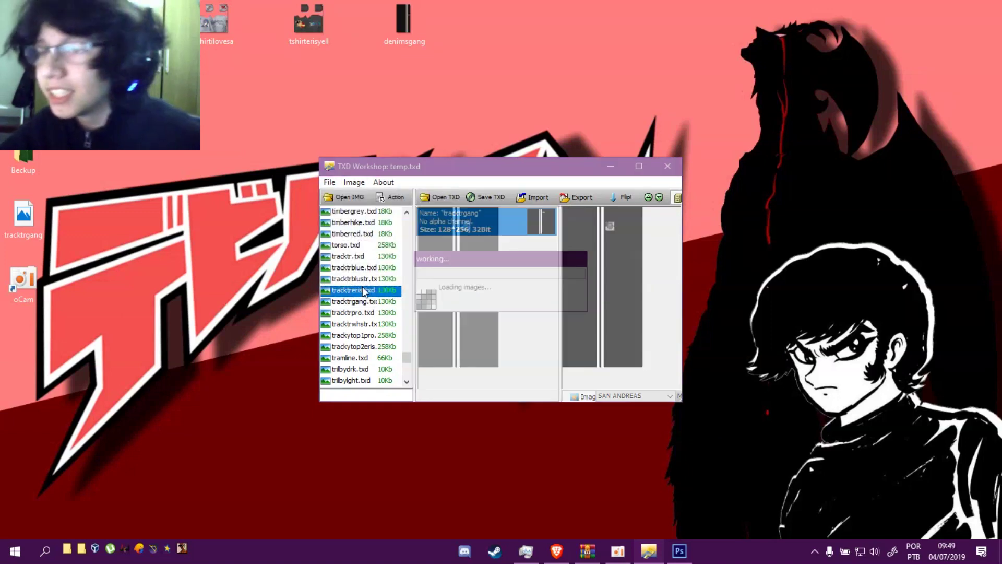
{"action": "left_click", "coordinate": [41, 155]}
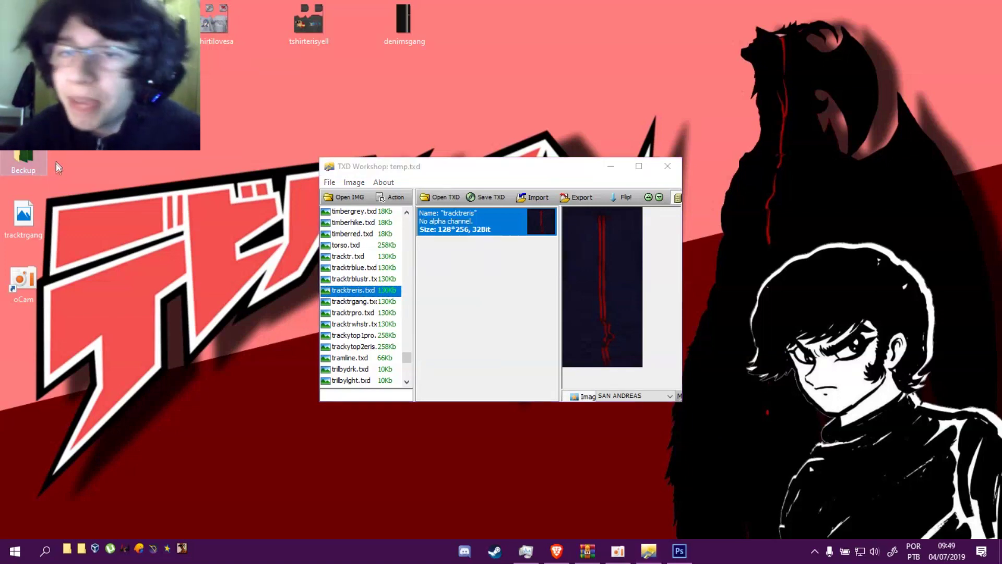
{"action": "left_click", "coordinate": [372, 301]}
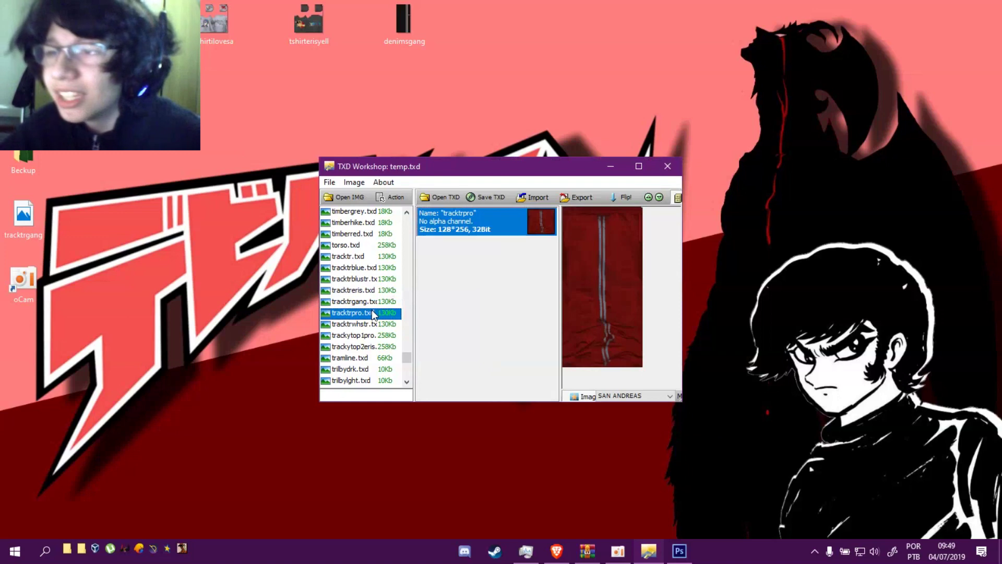
{"action": "left_click", "coordinate": [366, 301]}
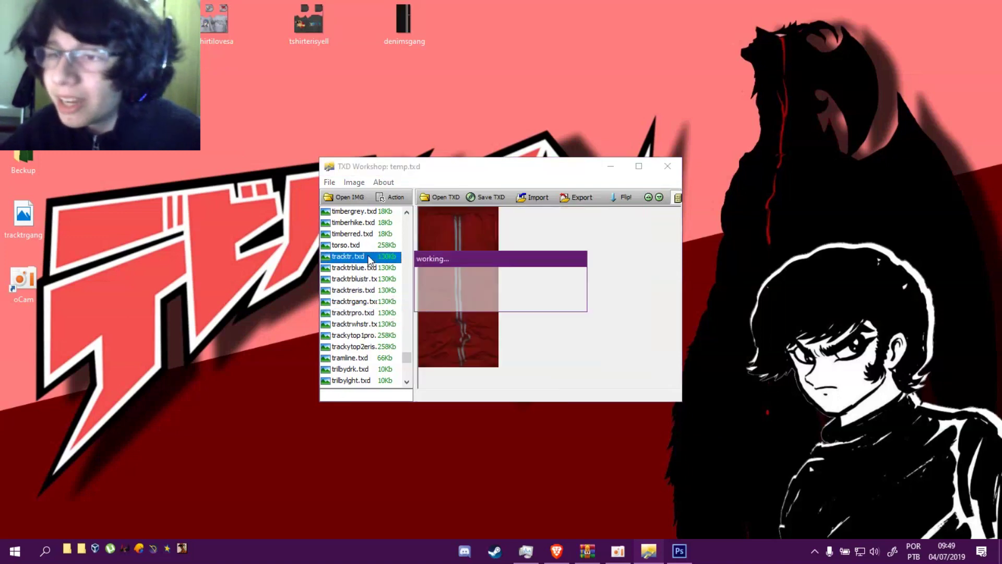
{"action": "left_click", "coordinate": [378, 314]}
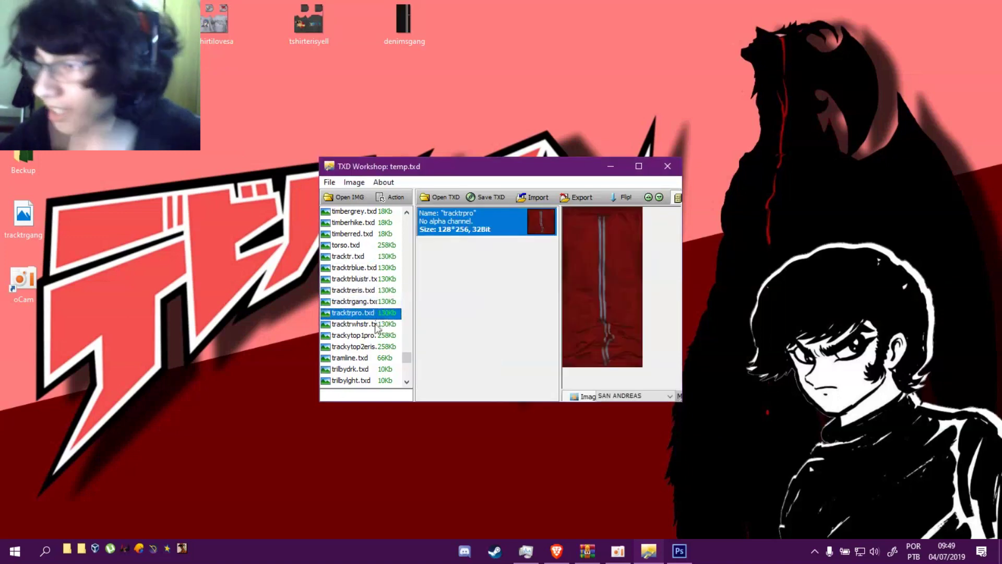
{"action": "left_click", "coordinate": [375, 304]}
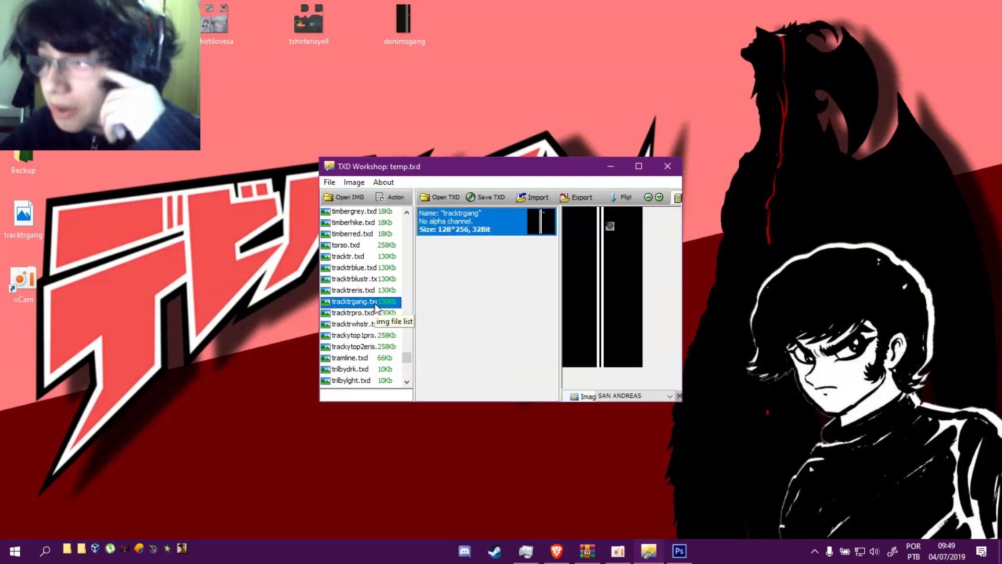
Step: Browse the other clothing textures in the archive, from tracktrpro.txd through the T-shirts to tshirtmercwht.txd
{"action": "left_click", "coordinate": [376, 313]}
{"action": "scroll", "coordinate": [368, 313], "scroll_direction": "down", "scroll_amount": 3}
{"action": "left_click", "coordinate": [361, 279]}
{"action": "left_click", "coordinate": [368, 336]}
{"action": "left_click", "coordinate": [360, 371]}
{"action": "scroll", "coordinate": [355, 291], "scroll_direction": "up", "scroll_amount": 3}
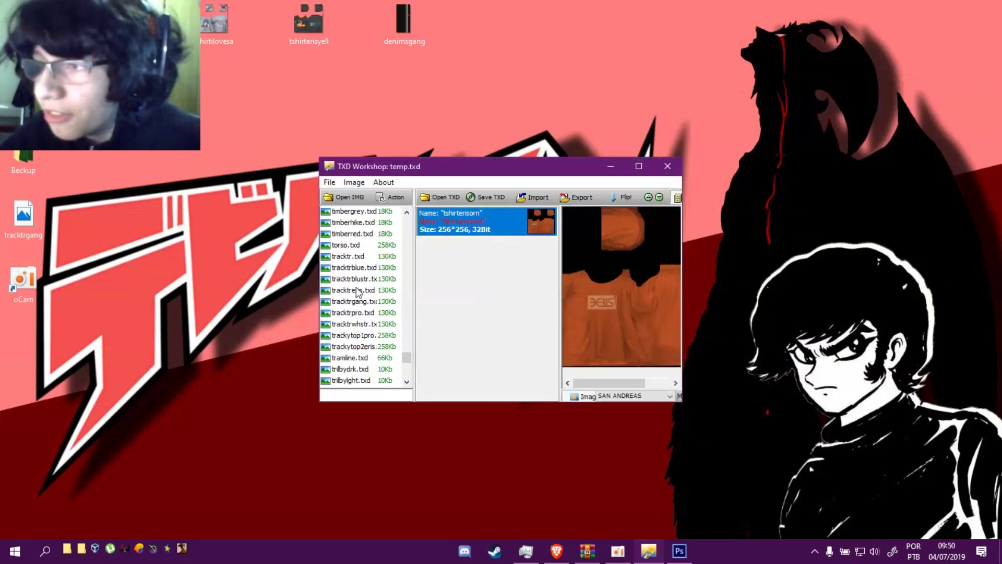
{"action": "left_click", "coordinate": [355, 291]}
{"action": "scroll", "coordinate": [356, 290], "scroll_direction": "up", "scroll_amount": 2}
{"action": "left_click", "coordinate": [358, 291]}
{"action": "scroll", "coordinate": [363, 269], "scroll_direction": "down", "scroll_amount": 9}
{"action": "left_click", "coordinate": [355, 278]}
{"action": "left_click", "coordinate": [361, 245]}
{"action": "left_click", "coordinate": [389, 234]}
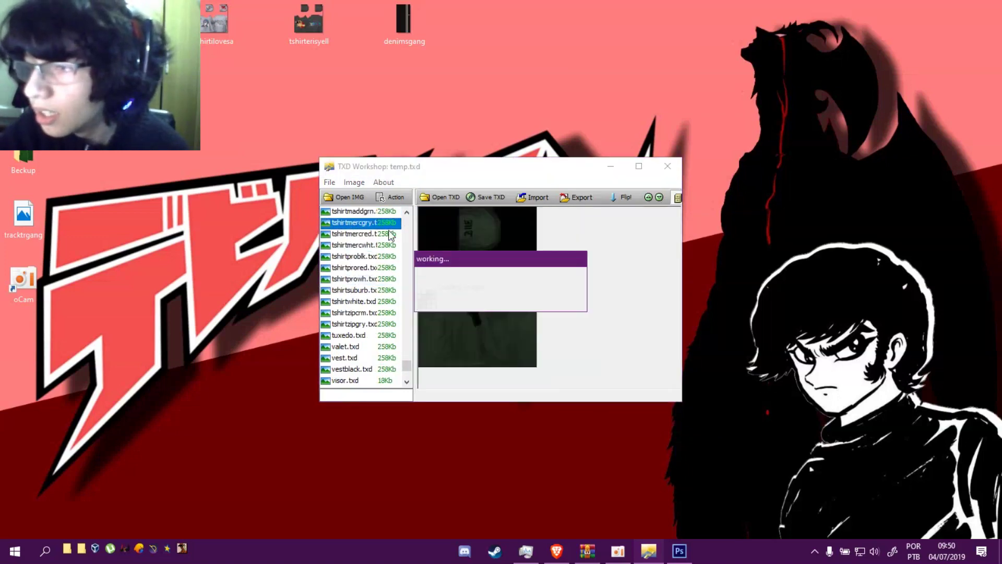
{"action": "key", "text": "Down"}
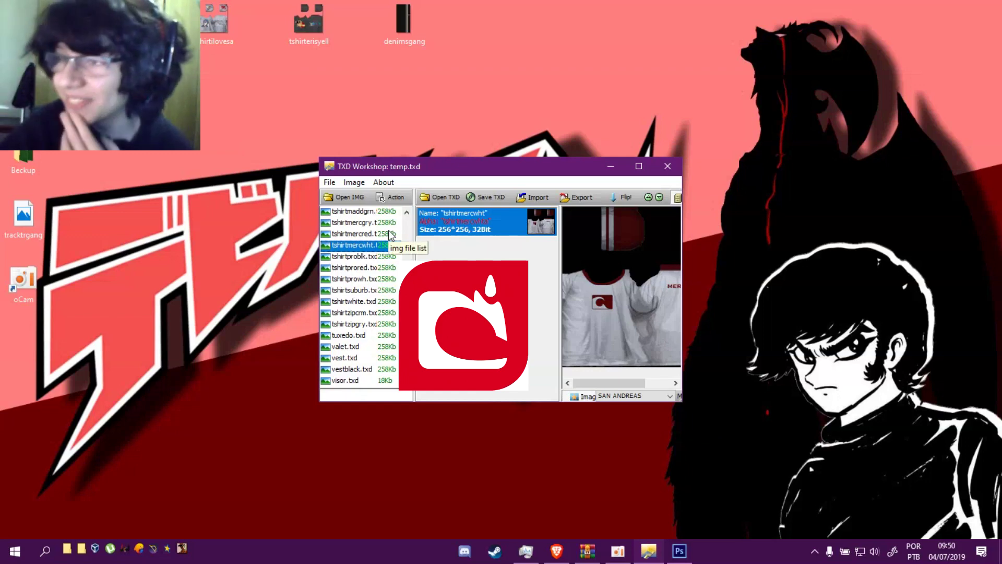
Step: Go back up through the T-shirt textures, viewing tshirtilovels.txd, and open tshirterisyell.txd
{"action": "key", "text": "Up"}
{"action": "key", "text": "Up"}
{"action": "key", "text": "Up"}
{"action": "key", "text": "Up"}
{"action": "key", "text": "Up"}
{"action": "key", "text": "Up"}
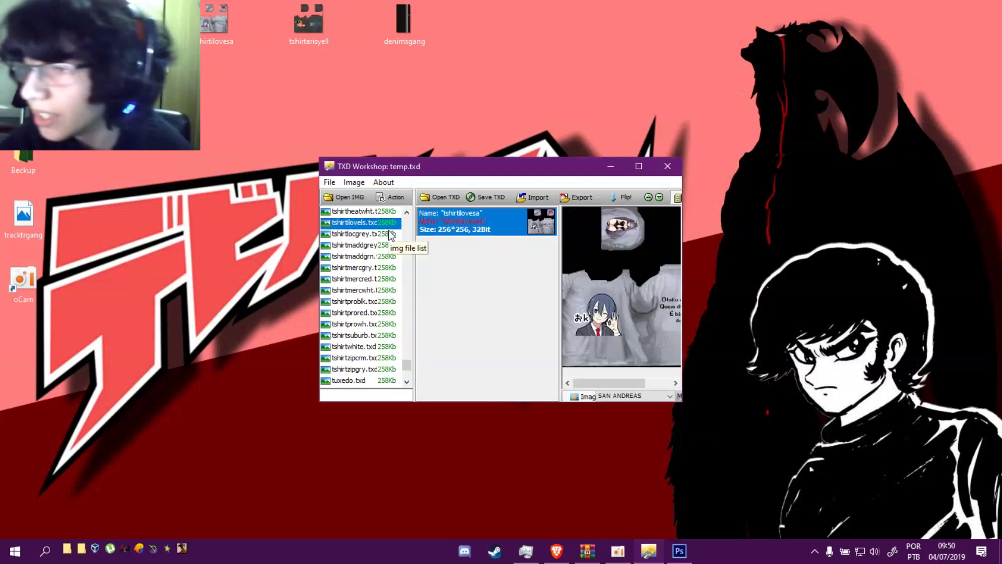
{"action": "key", "text": "Up"}
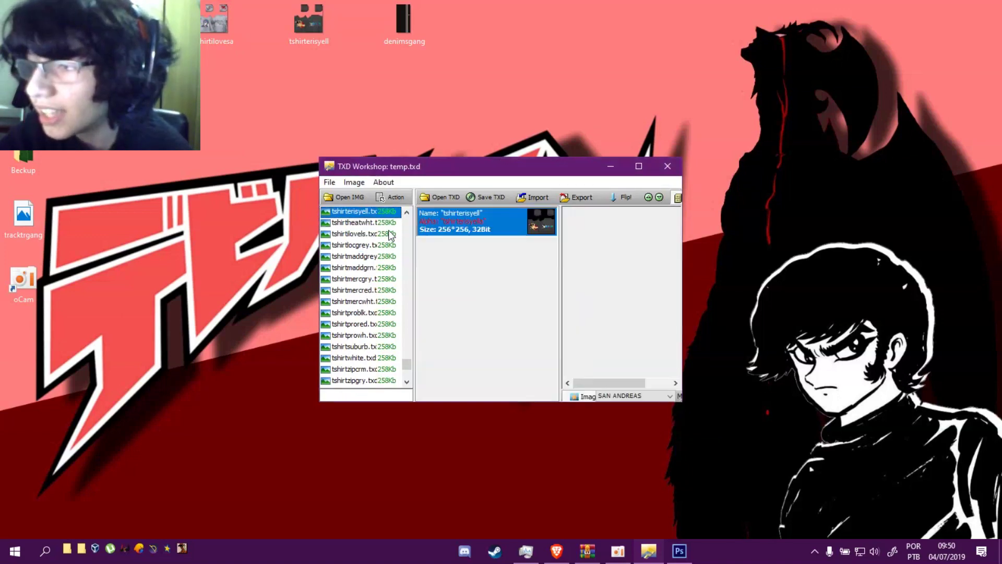
Step: Rename the desktop image tshirterisyell as tshirterisyell1 and move it into the Beckup folder
{"action": "left_click", "coordinate": [314, 25]}
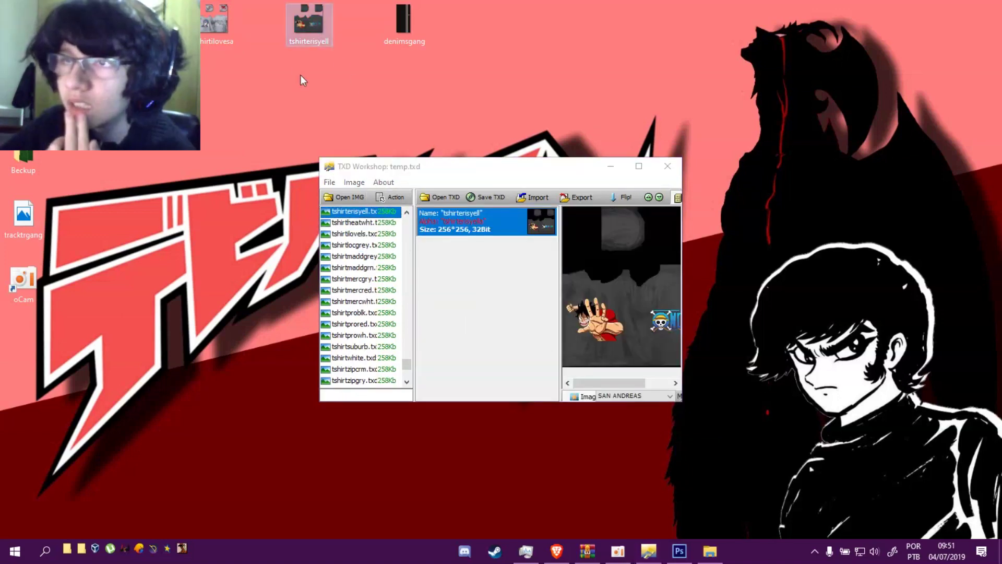
{"action": "left_click_drag", "start_coordinate": [336, 50], "coordinate": [338, 49]}
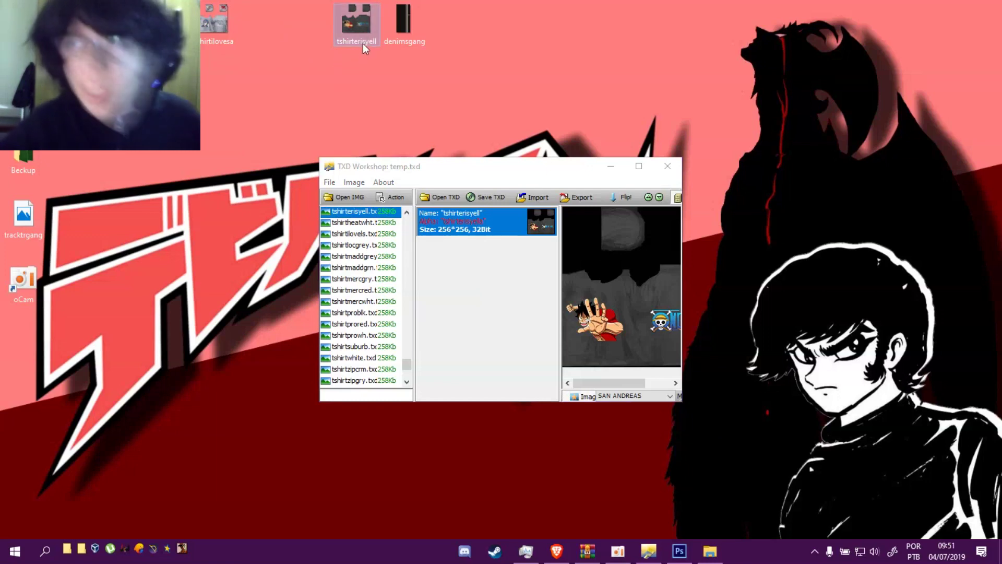
{"action": "left_click", "coordinate": [376, 43]}
{"action": "key", "text": "End"}
{"action": "type", "text": "1"}
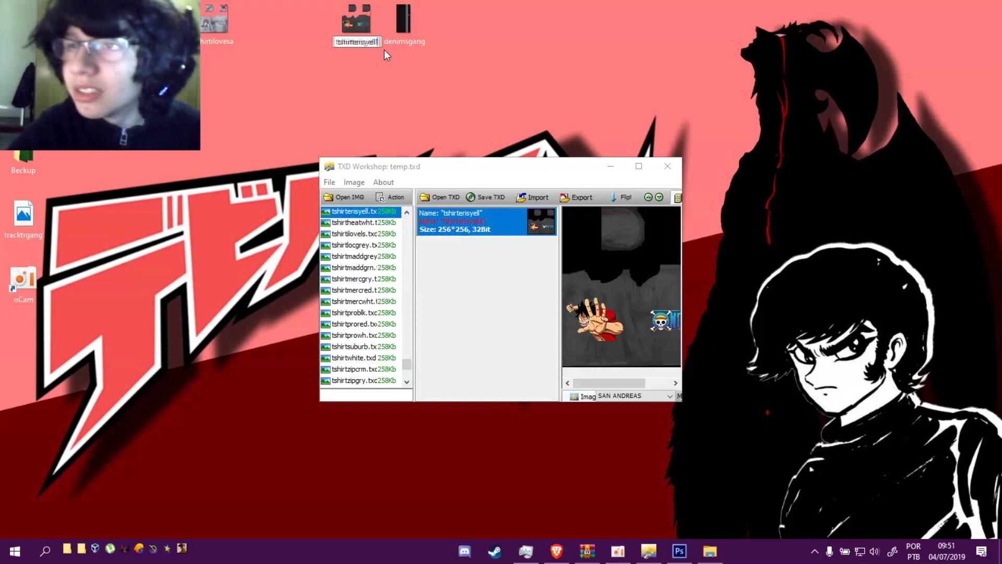
{"action": "key", "text": "Return"}
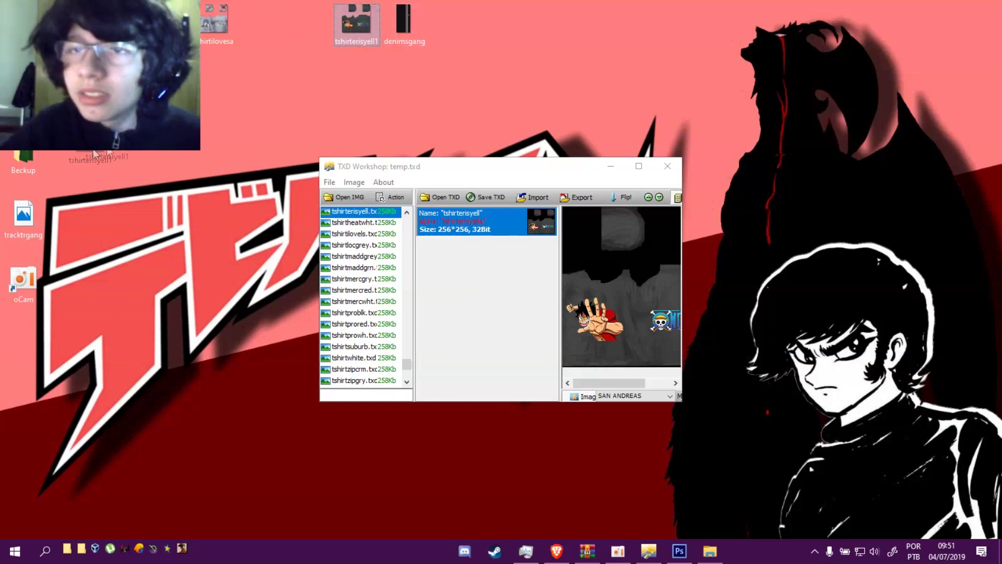
{"action": "left_click_drag", "start_coordinate": [22, 165], "coordinate": [23, 166]}
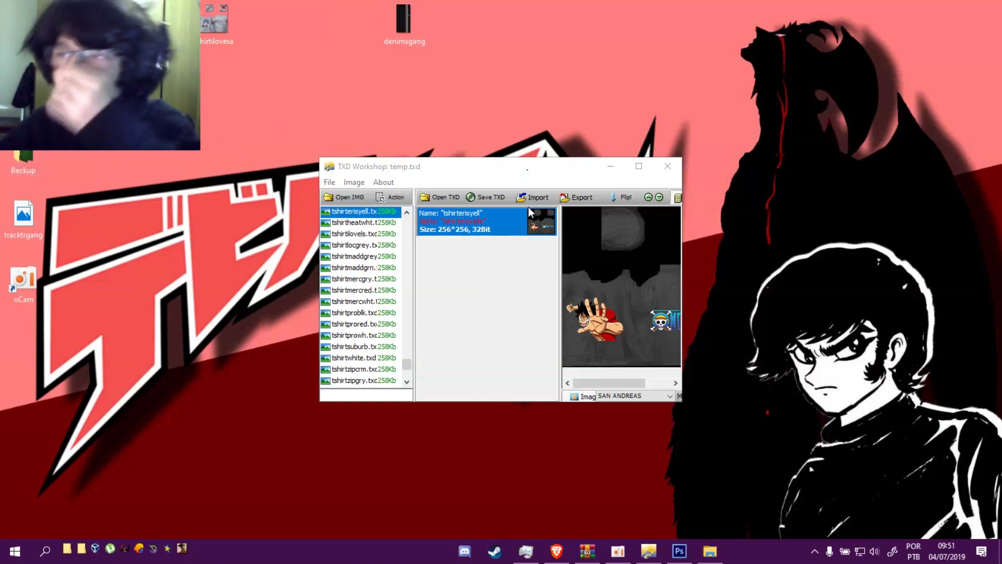
Step: Export the tshirterisyell texture from TXD Workshop as a PNG image to the desktop
{"action": "left_click", "coordinate": [554, 200]}
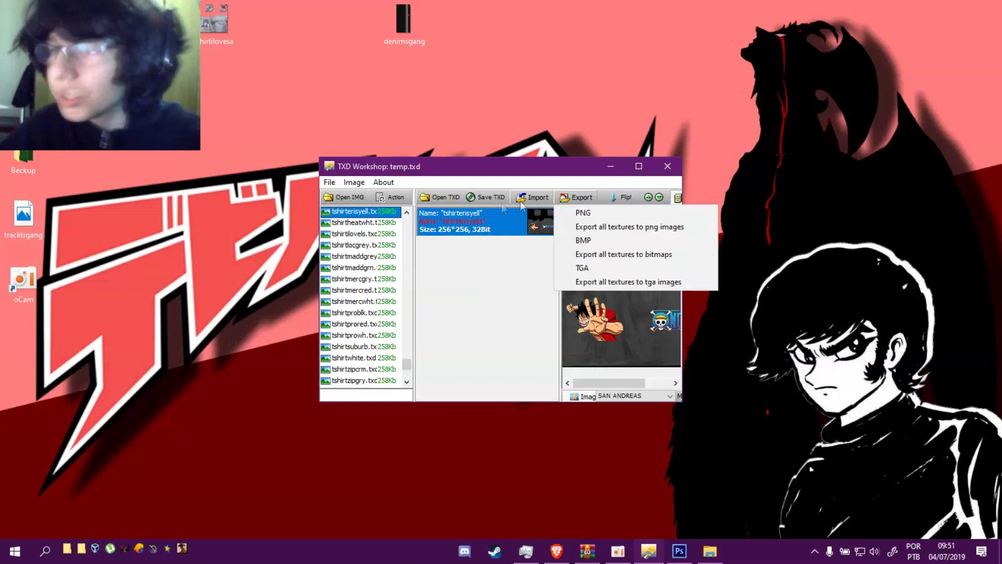
{"action": "left_click", "coordinate": [590, 211]}
{"action": "left_click", "coordinate": [606, 270]}
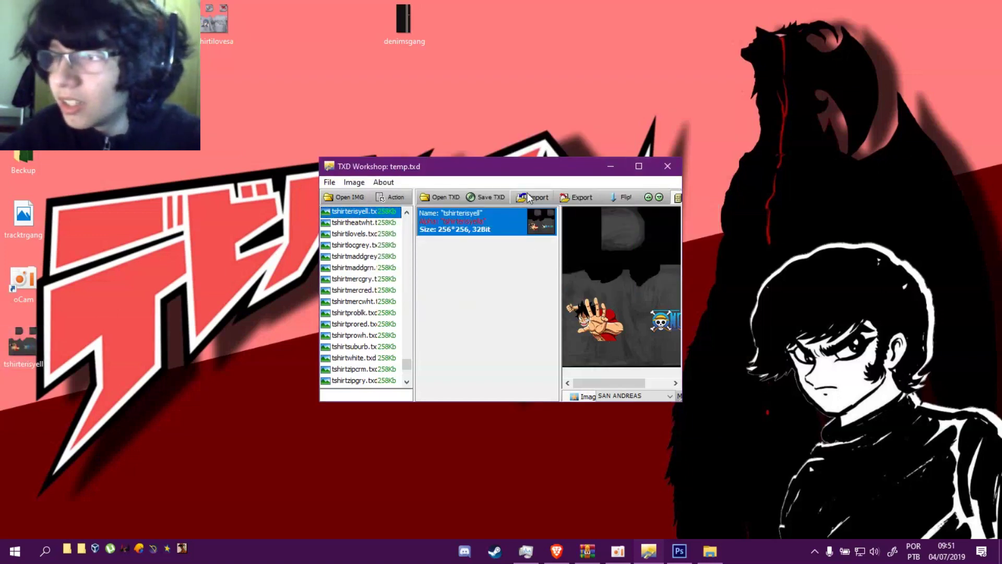
Step: Switch to Photoshop and open the tshirterisyell image from the desktop (Área de Trabalho)
{"action": "left_click", "coordinate": [679, 550]}
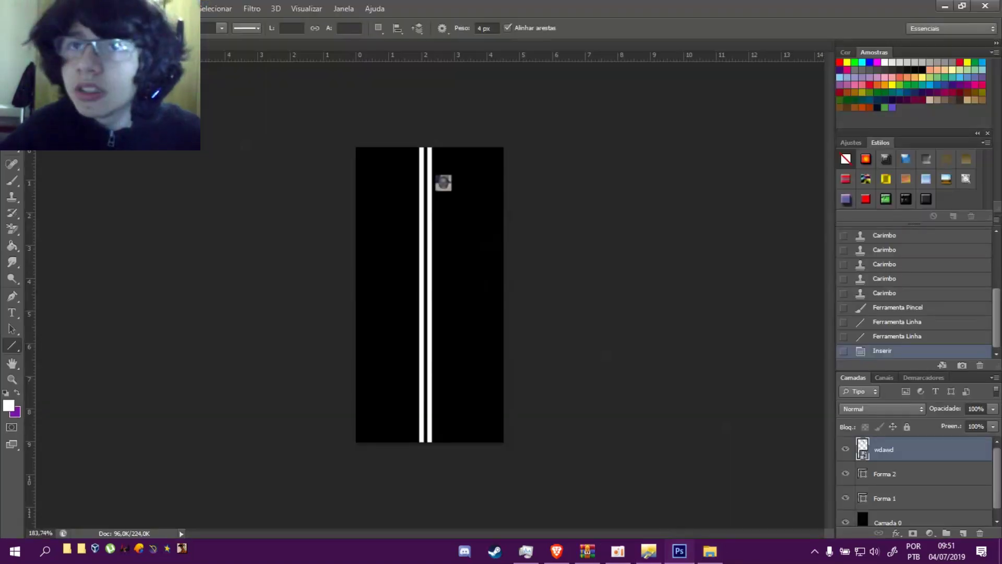
{"action": "left_click", "coordinate": [37, 8]}
{"action": "left_click", "coordinate": [50, 33]}
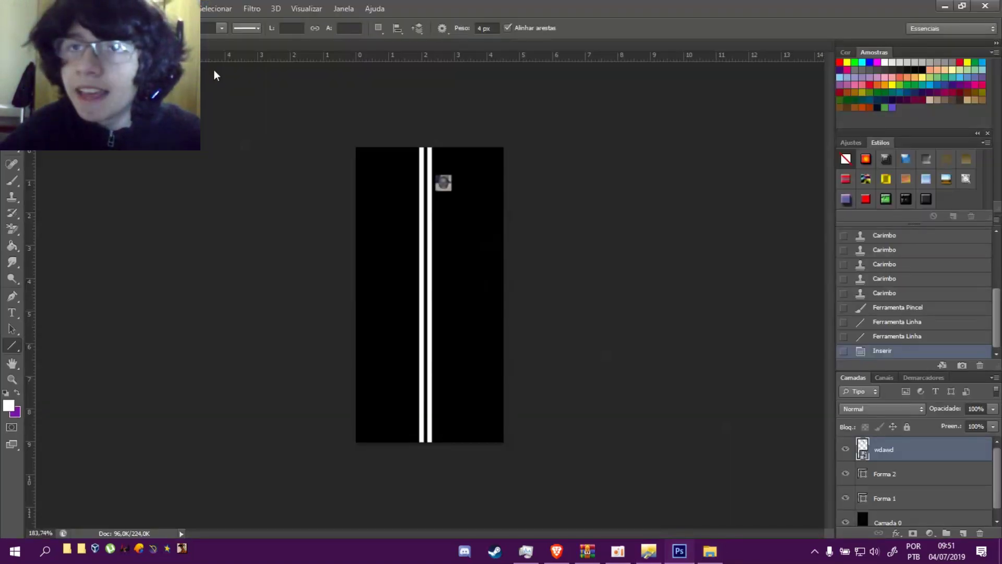
{"action": "left_click", "coordinate": [668, 169]}
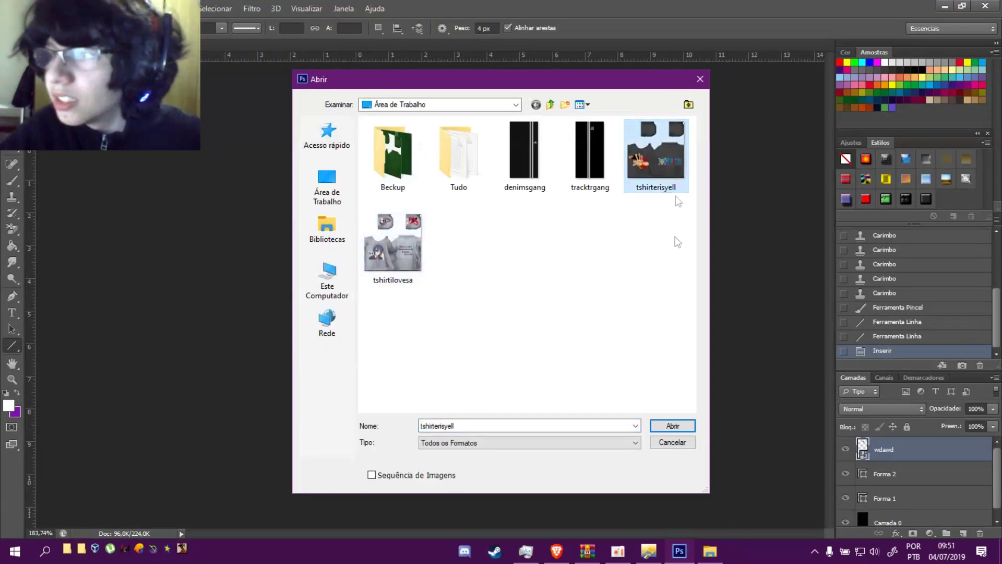
{"action": "left_click", "coordinate": [673, 426]}
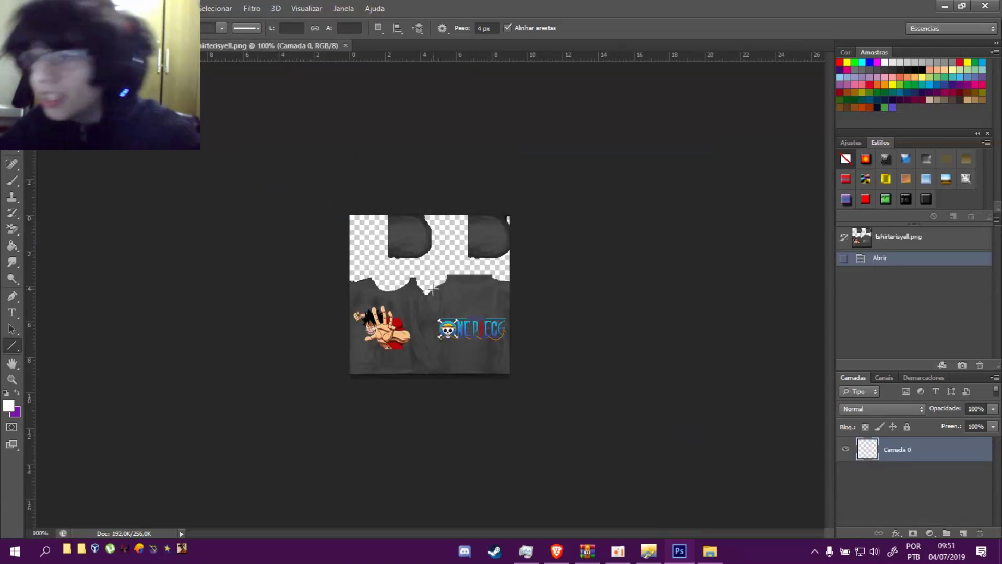
Step: Clone plain dark fabric over the cartoon figure and the One Piece logo on the shirt texture with the Clone Stamp tool
{"action": "scroll", "coordinate": [392, 307], "scroll_direction": "up", "scroll_amount": 10}
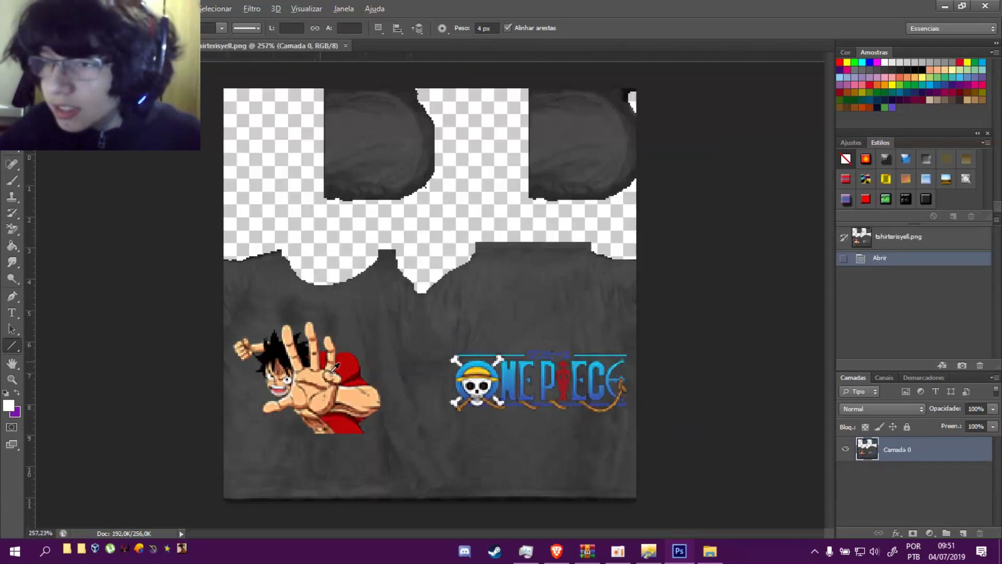
{"action": "scroll", "coordinate": [283, 435], "scroll_direction": "up", "scroll_amount": 2}
{"action": "scroll", "coordinate": [282, 439], "scroll_direction": "down", "scroll_amount": 2}
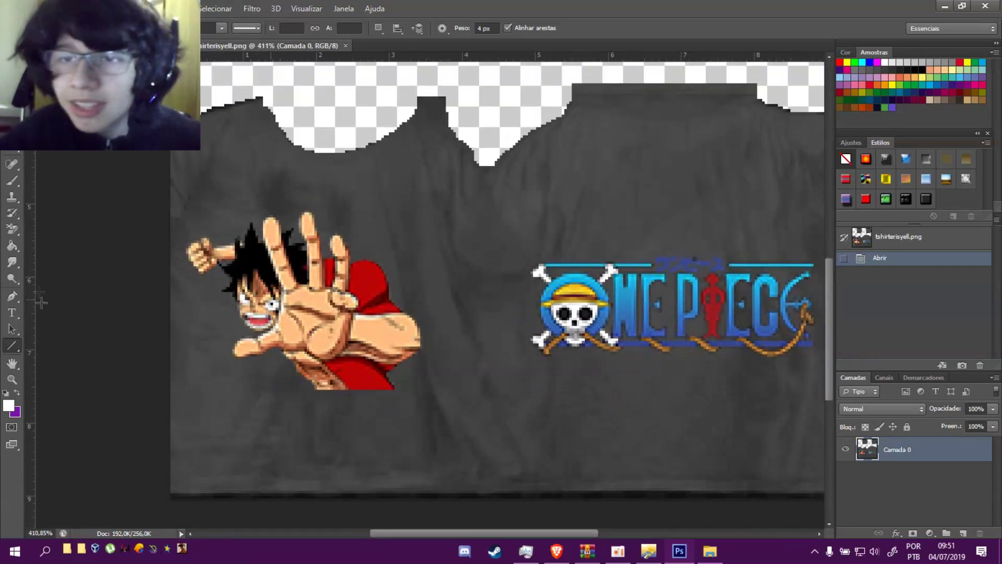
{"action": "left_click", "coordinate": [11, 196]}
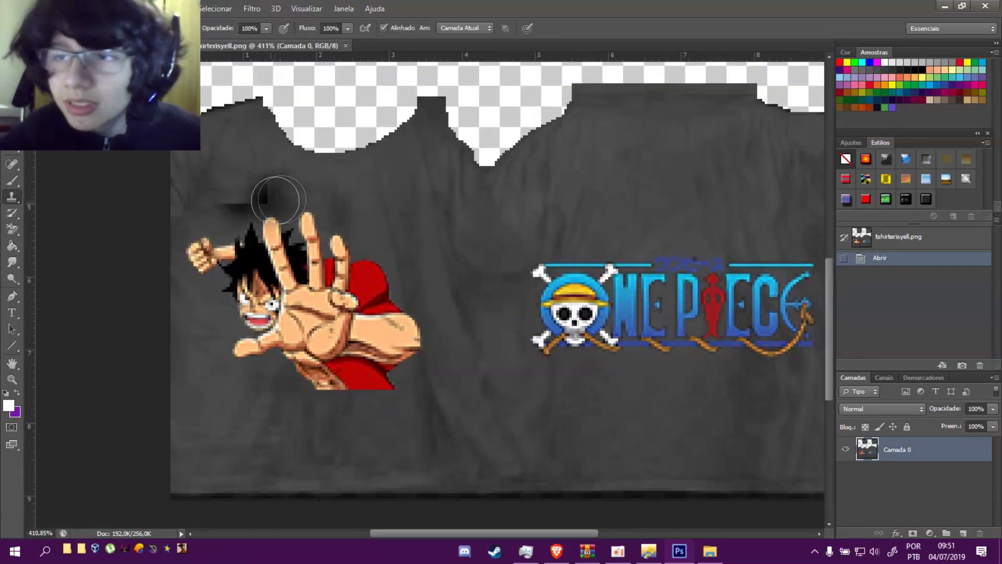
{"action": "left_click", "coordinate": [386, 214], "text": "alt"}
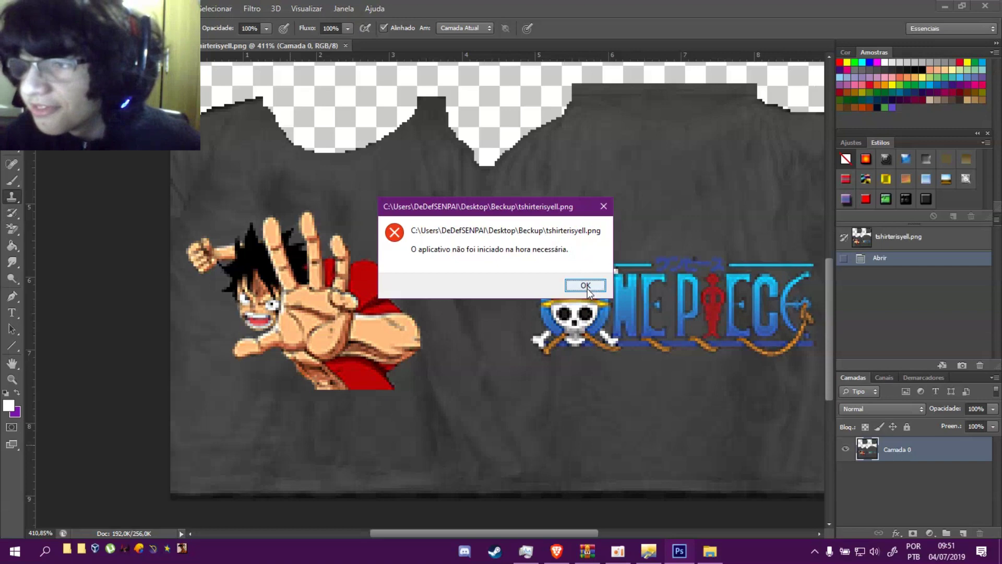
{"action": "left_click", "coordinate": [586, 286]}
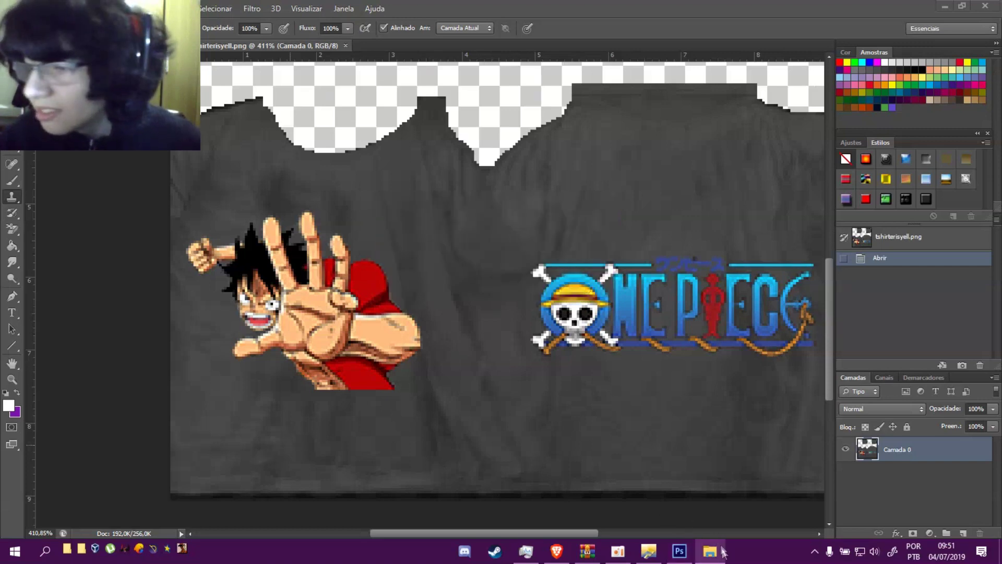
{"action": "left_click", "coordinate": [290, 424]}
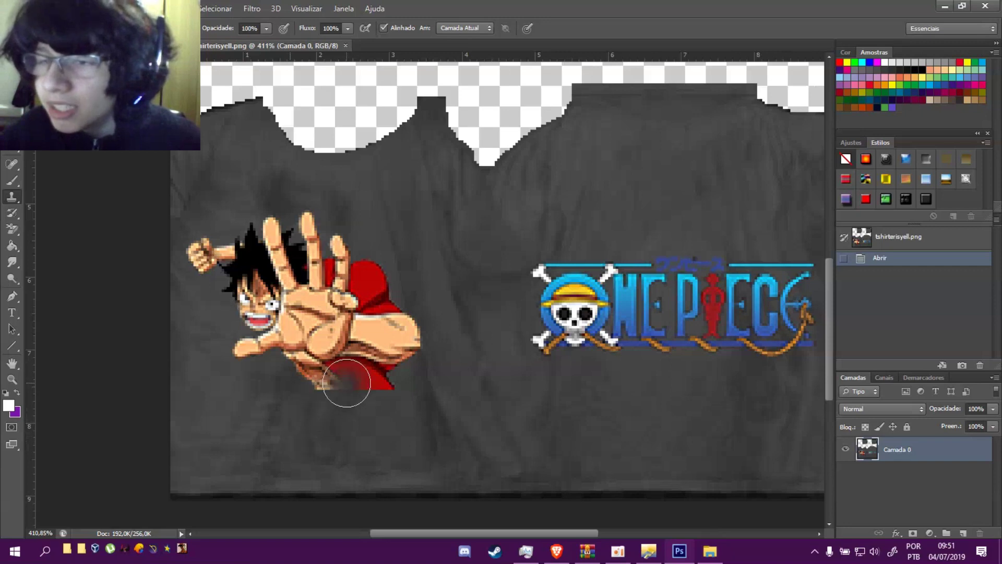
{"action": "mouse_move", "coordinate": [290, 365]}
{"action": "left_mouse_down"}
{"action": "mouse_move", "coordinate": [238, 354]}
{"action": "mouse_move", "coordinate": [248, 349]}
{"action": "mouse_move", "coordinate": [240, 335]}
{"action": "mouse_move", "coordinate": [287, 341]}
{"action": "mouse_move", "coordinate": [285, 324]}
{"action": "mouse_move", "coordinate": [245, 318]}
{"action": "mouse_move", "coordinate": [265, 308]}
{"action": "mouse_move", "coordinate": [224, 284]}
{"action": "left_mouse_up"}
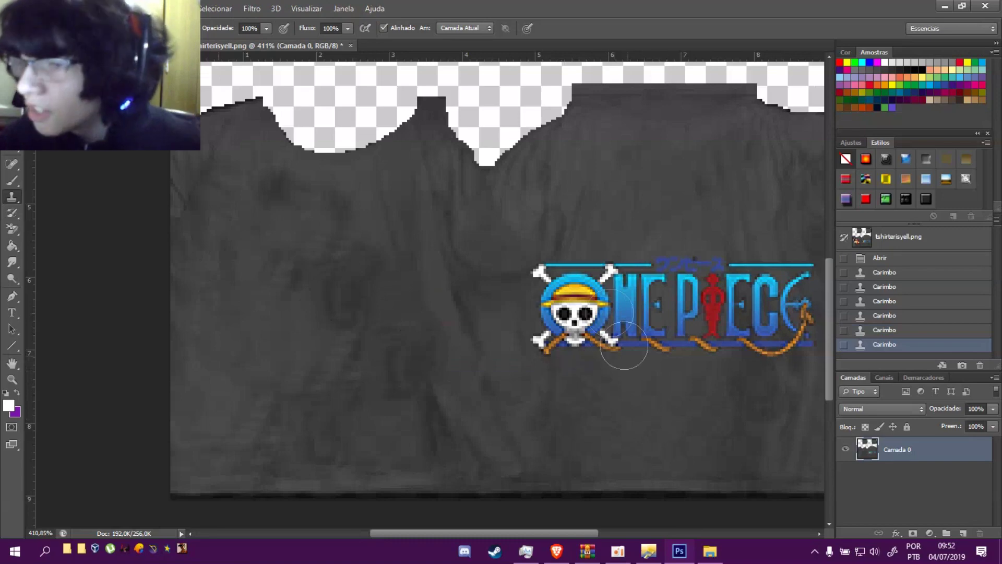
{"action": "mouse_move", "coordinate": [624, 345]}
{"action": "left_mouse_down"}
{"action": "mouse_move", "coordinate": [569, 309]}
{"action": "mouse_move", "coordinate": [589, 328]}
{"action": "mouse_move", "coordinate": [654, 314]}
{"action": "mouse_move", "coordinate": [617, 366]}
{"action": "left_mouse_up"}
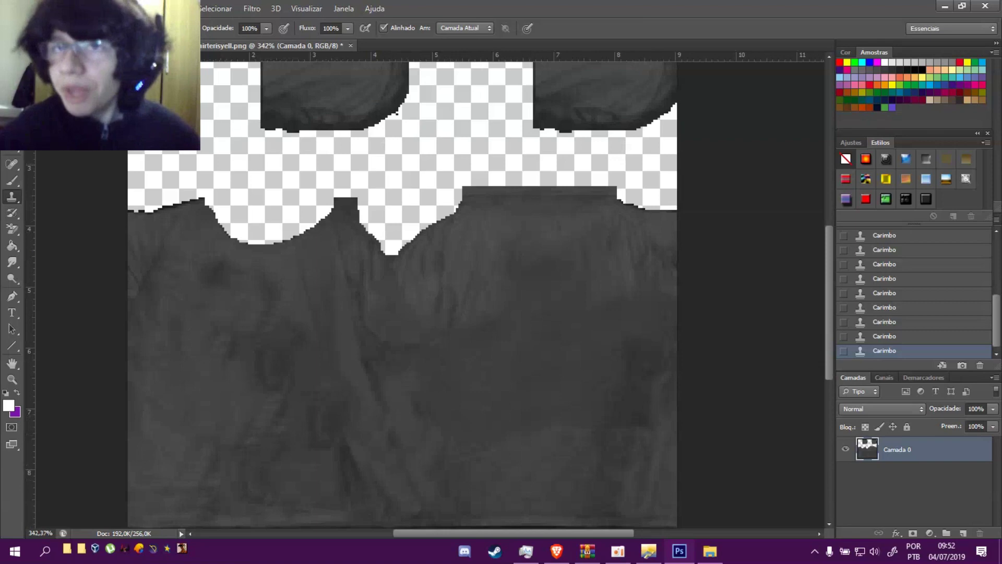
Step: Try to place the image 838518e02a4fa34a1aa397177a76f0a8.jpg from the Imagens folder into the shirt texture
{"action": "left_click", "coordinate": [39, 8]}
{"action": "left_click", "coordinate": [75, 210]}
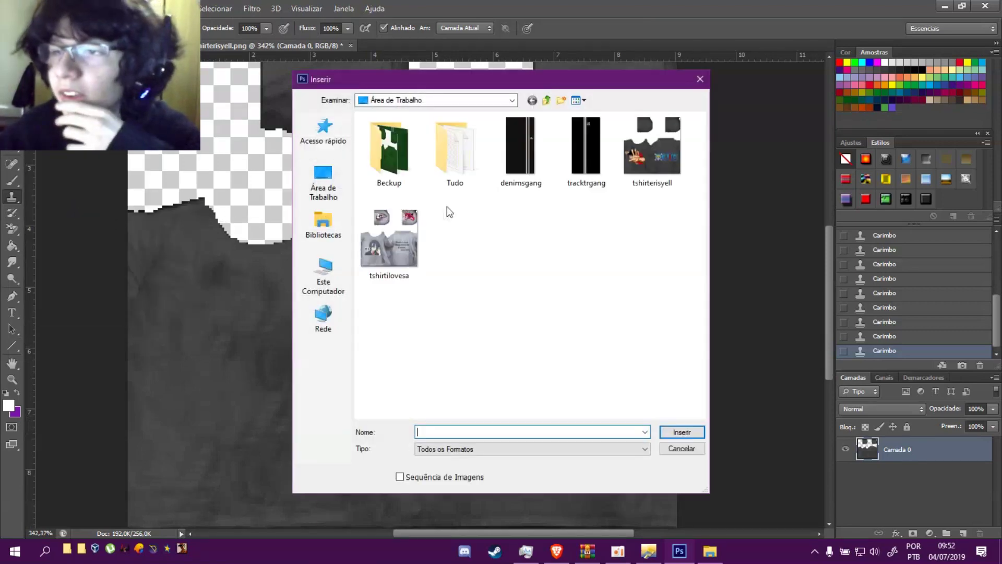
{"action": "left_click", "coordinate": [340, 263]}
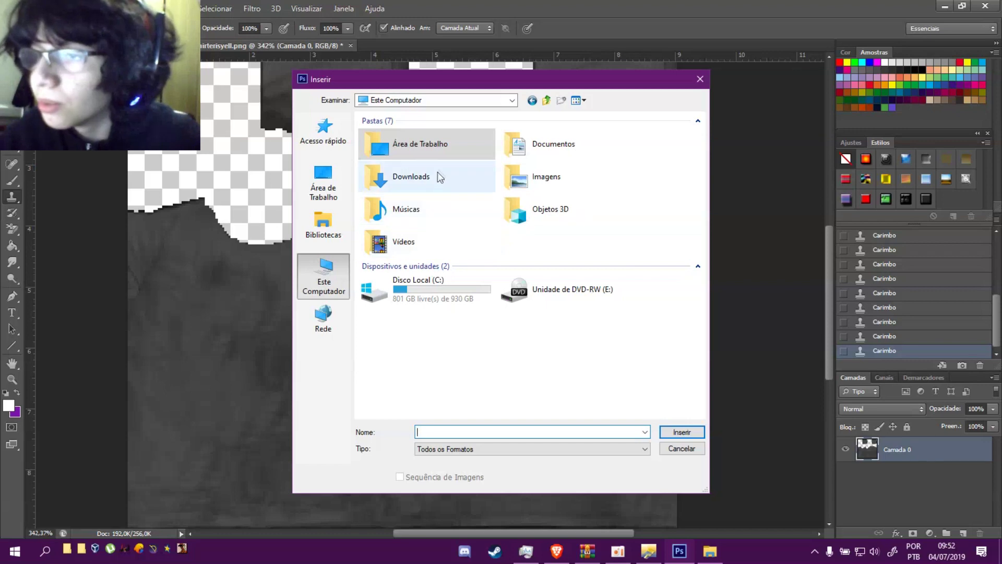
{"action": "double_click", "coordinate": [548, 179]}
{"action": "left_click", "coordinate": [437, 140]}
{"action": "left_click", "coordinate": [678, 433]}
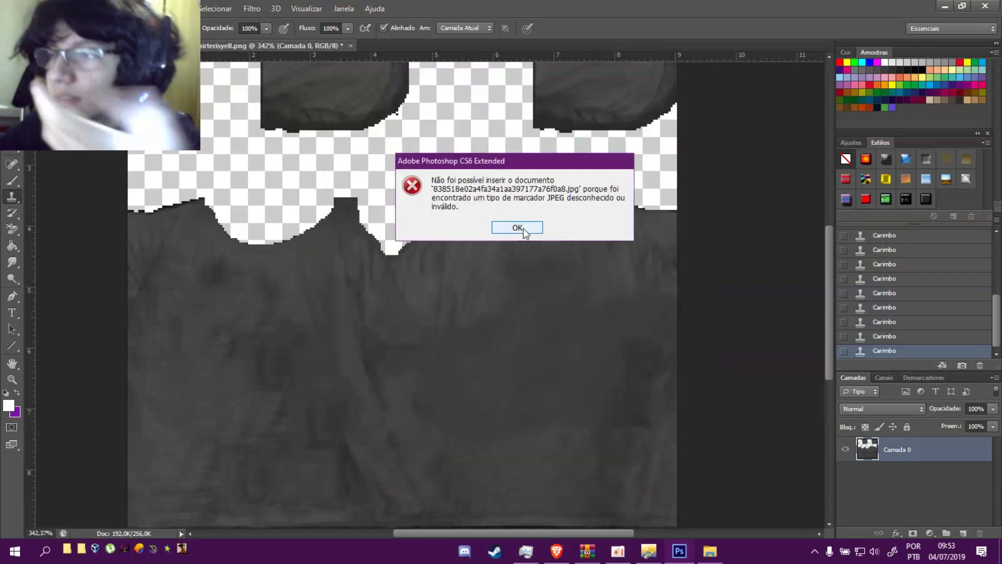
{"action": "left_click", "coordinate": [524, 229]}
{"action": "left_click", "coordinate": [38, 8]}
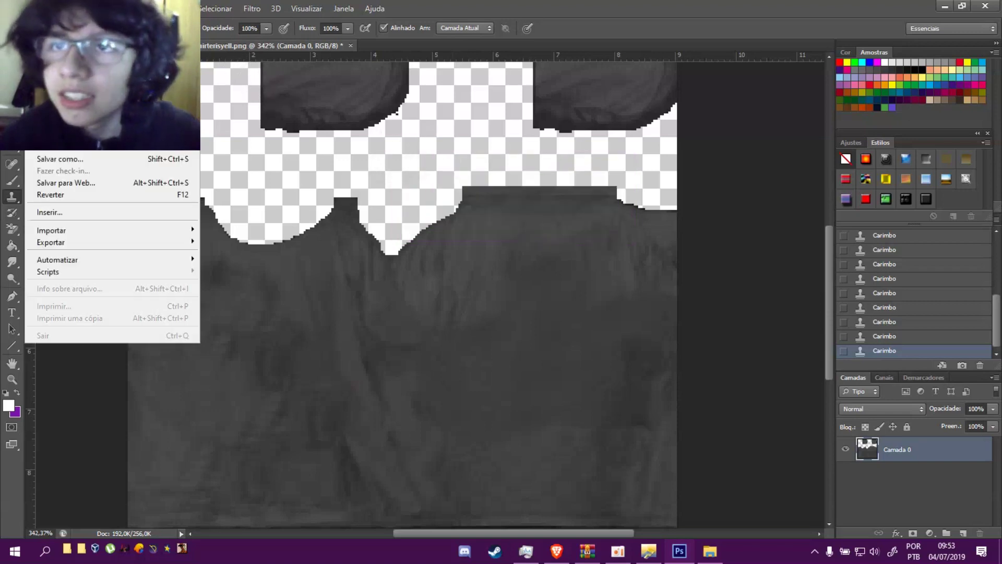
{"action": "left_click", "coordinate": [65, 212]}
{"action": "scroll", "coordinate": [528, 297], "scroll_direction": "down", "scroll_amount": 3}
{"action": "scroll", "coordinate": [527, 297], "scroll_direction": "up", "scroll_amount": 3}
{"action": "left_click", "coordinate": [519, 248]}
{"action": "left_click", "coordinate": [678, 431]}
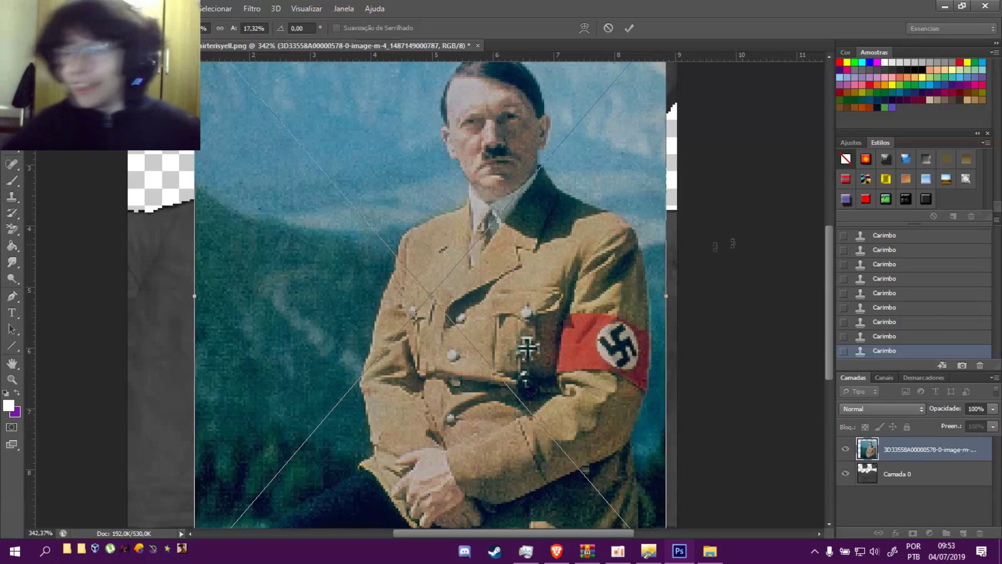
{"action": "scroll", "coordinate": [570, 226], "scroll_direction": "down", "scroll_amount": 2}
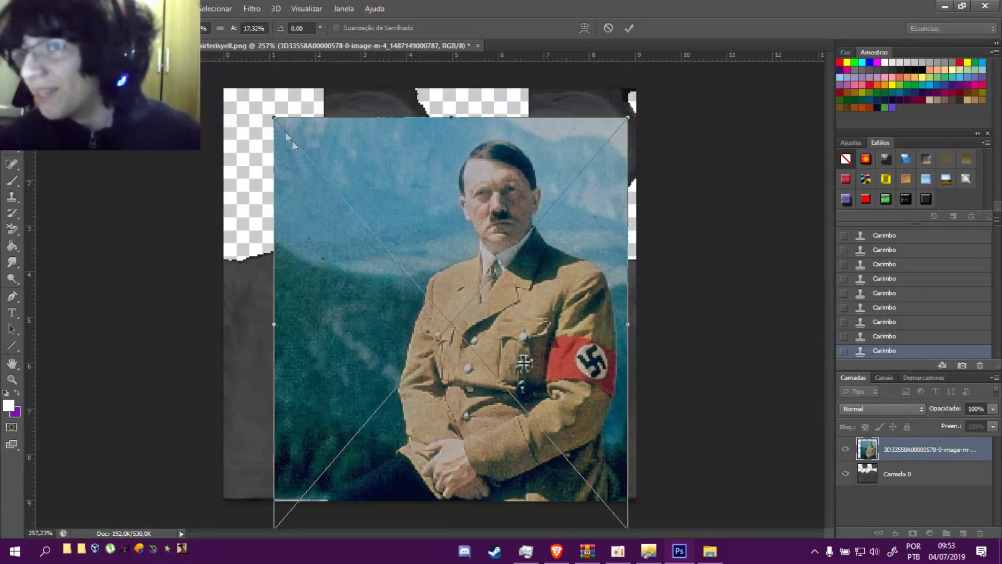
{"action": "left_click", "coordinate": [609, 28]}
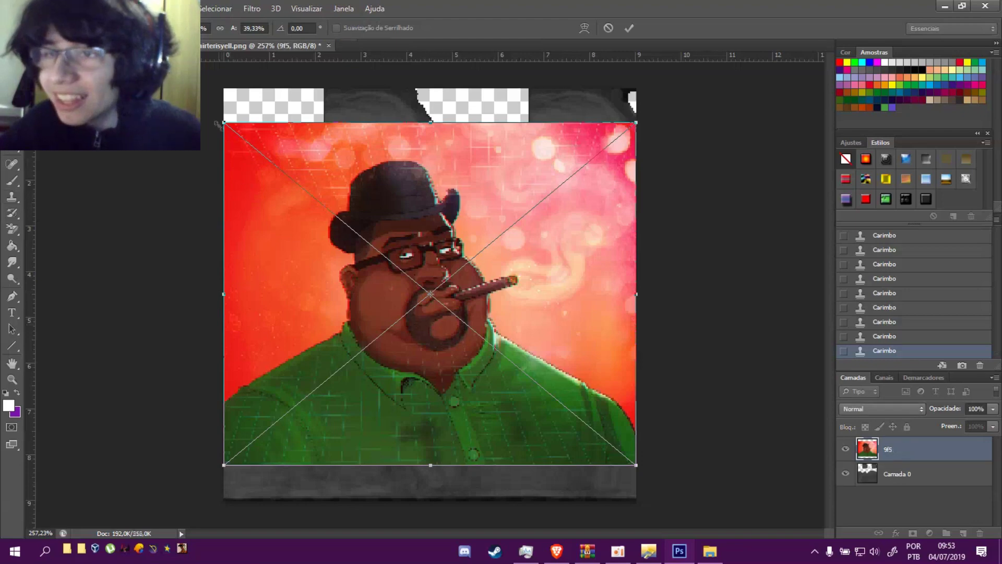
Step: Scale down the placed 9f5 image, fit it on the shirt's right-hand panel and commit the placement
{"action": "left_click_drag", "start_coordinate": [223, 123], "coordinate": [469, 267]}
{"action": "left_click_drag", "start_coordinate": [566, 332], "coordinate": [557, 344]}
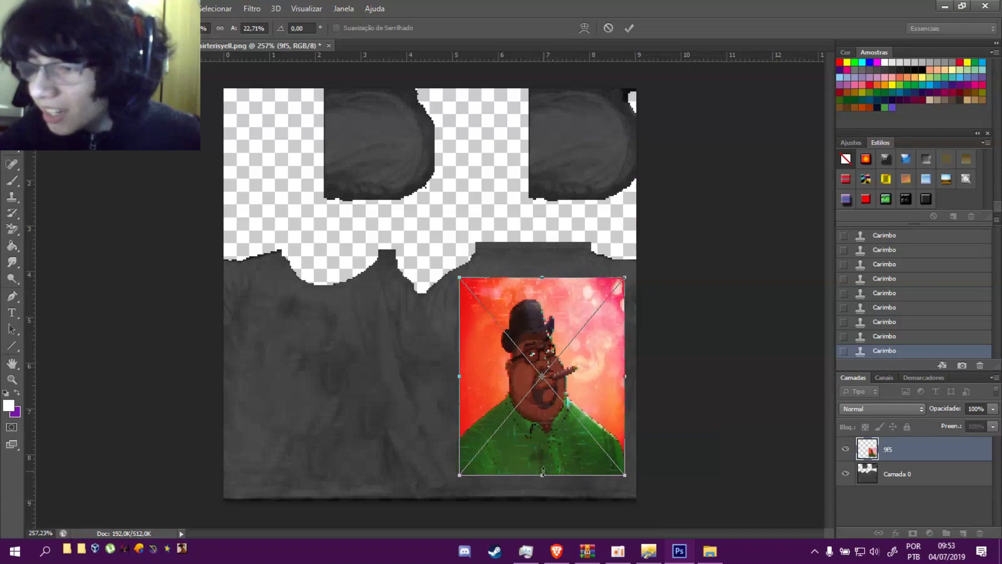
{"action": "left_click_drag", "start_coordinate": [543, 477], "coordinate": [548, 492]}
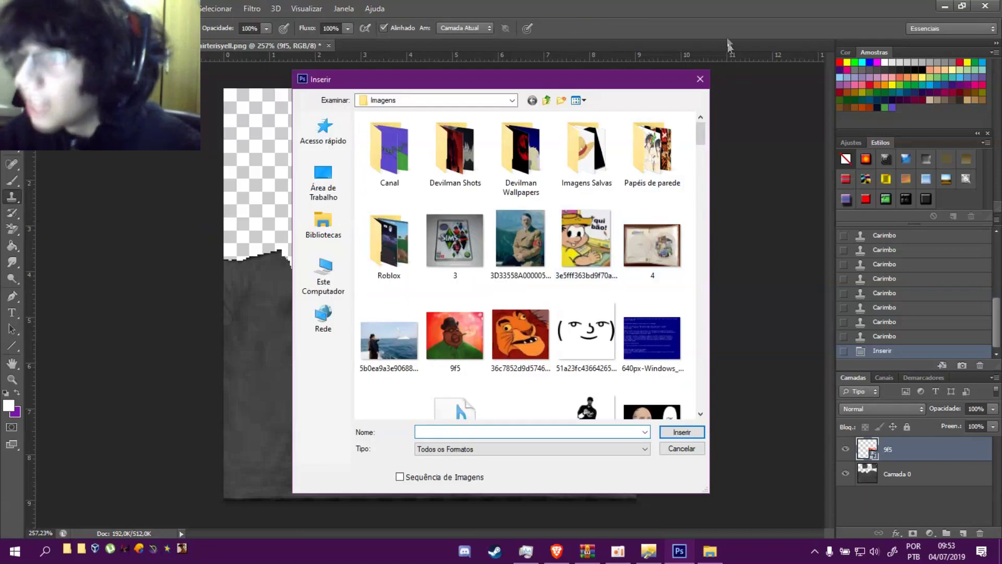
{"action": "left_click", "coordinate": [693, 83]}
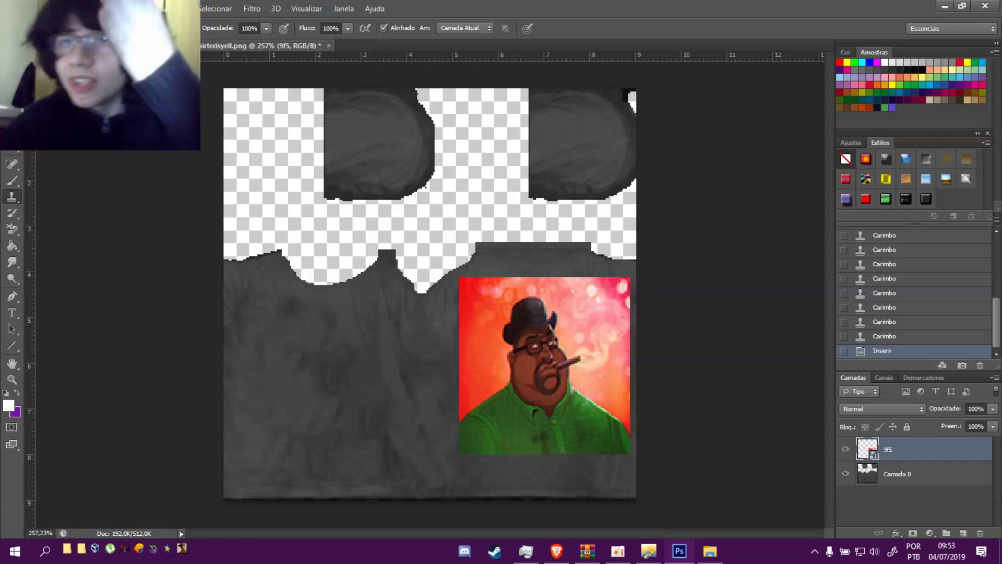
Step: Place the CJE image on the shirt's left-hand panel, scaled to about 3 cm tall, and commit the placement
{"action": "left_click", "coordinate": [36, 9]}
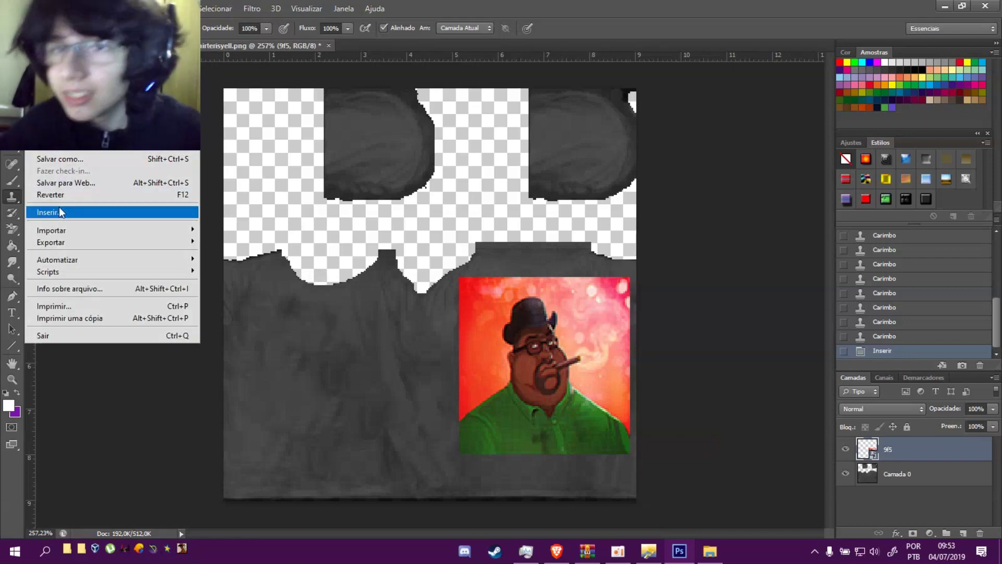
{"action": "left_click", "coordinate": [60, 212]}
{"action": "left_click", "coordinate": [652, 428]}
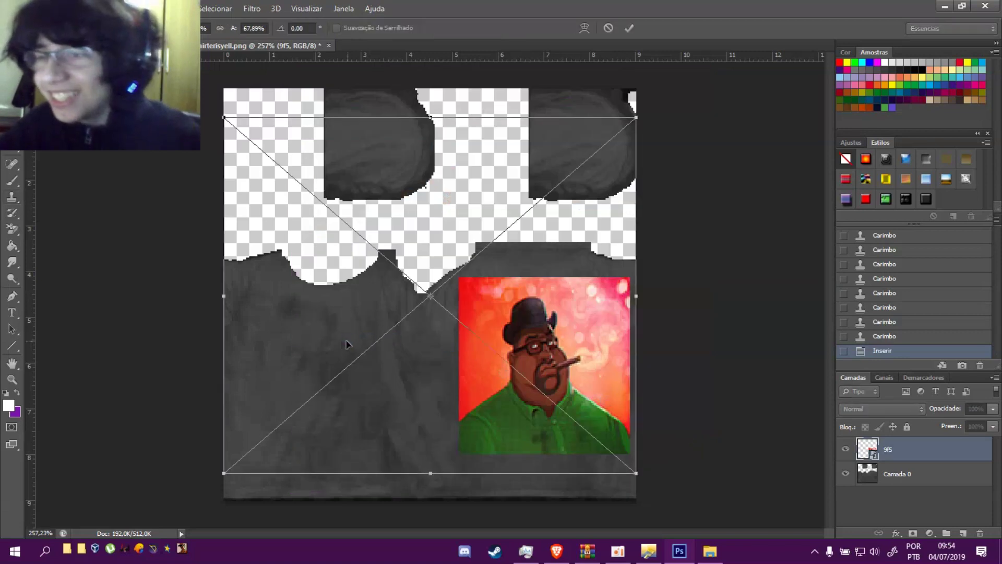
{"action": "left_click_drag", "start_coordinate": [636, 120], "coordinate": [373, 354]}
{"action": "left_click_drag", "start_coordinate": [356, 405], "coordinate": [373, 368]}
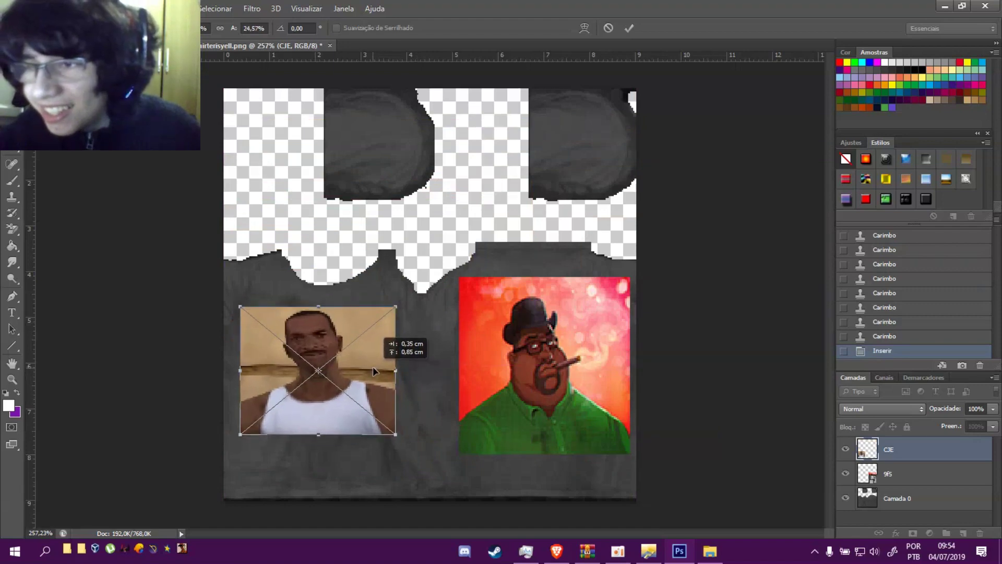
{"action": "left_click_drag", "start_coordinate": [318, 434], "coordinate": [322, 443]}
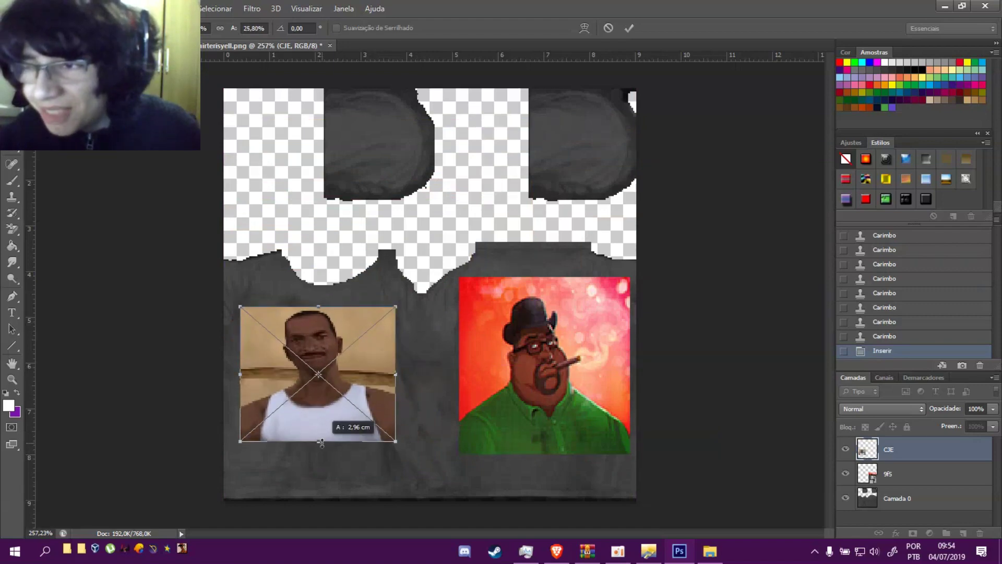
{"action": "key", "text": "Return"}
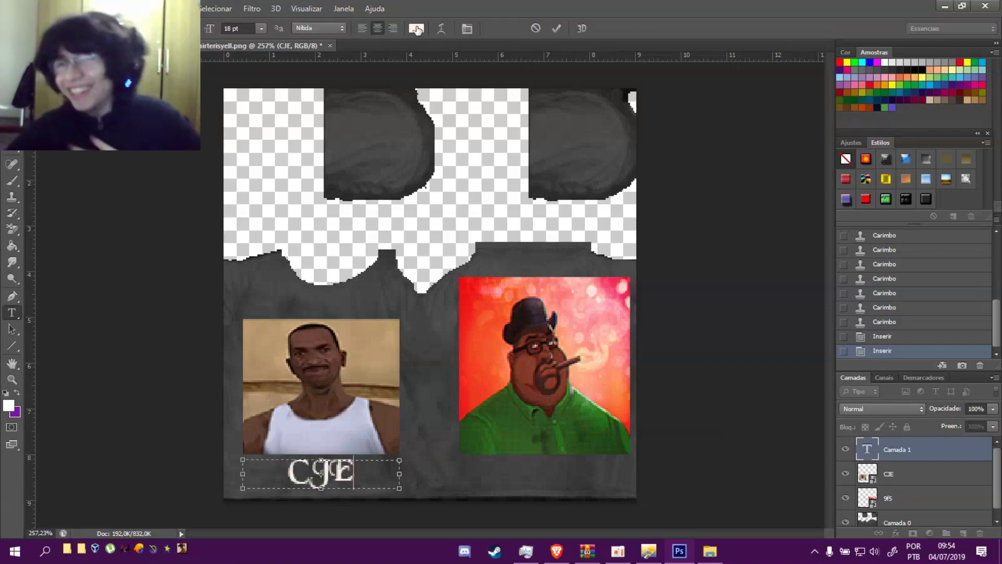
Step: Set the CJE caption below the left-hand picture to black (000000) and commit the text
{"action": "left_click", "coordinate": [416, 28]}
{"action": "left_click", "coordinate": [679, 233]}
{"action": "left_click_drag", "start_coordinate": [602, 343], "coordinate": [602, 343]}
{"action": "left_click", "coordinate": [942, 173]}
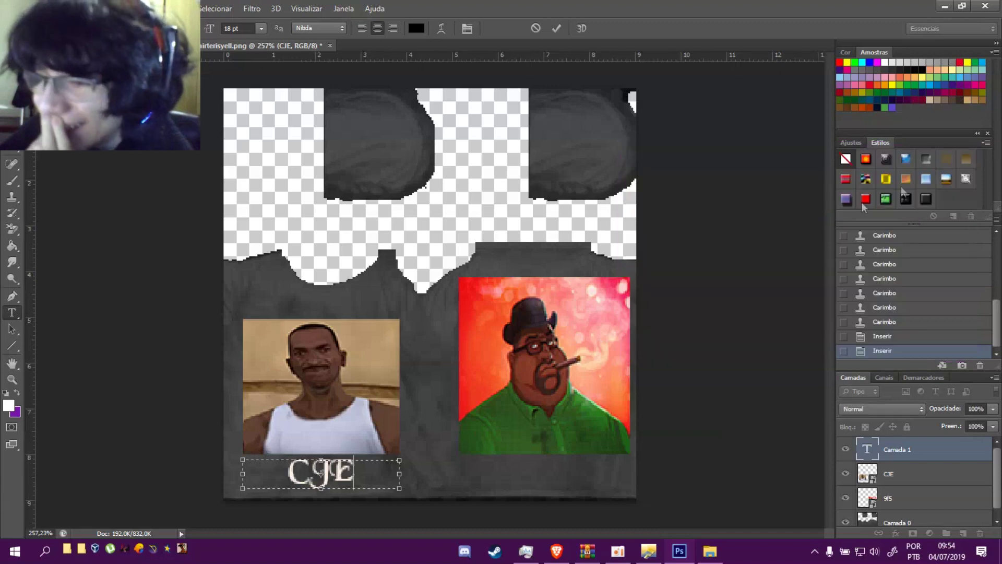
{"action": "double_click", "coordinate": [371, 469]}
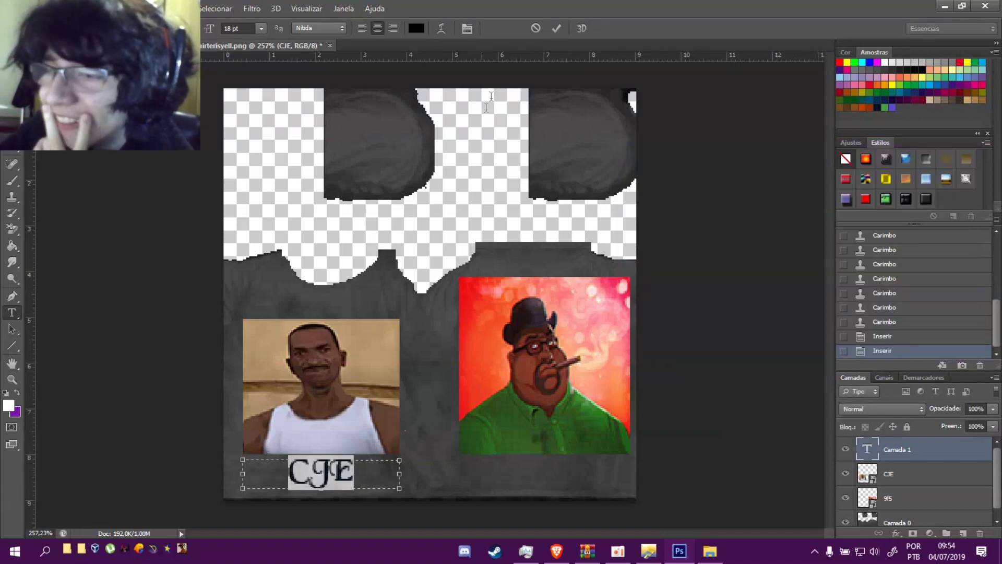
{"action": "left_click", "coordinate": [416, 28]}
{"action": "left_click_drag", "start_coordinate": [664, 202], "coordinate": [629, 337]}
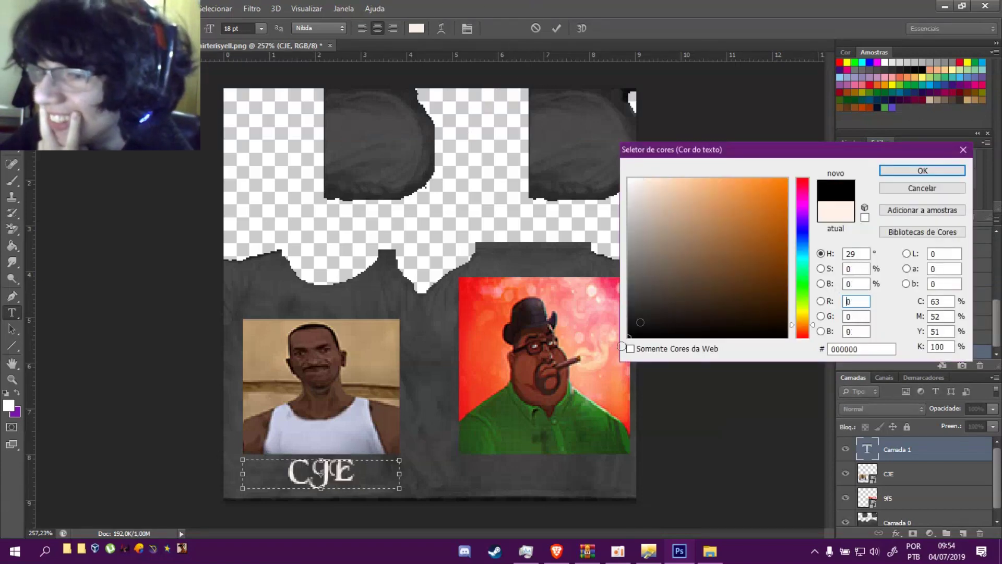
{"action": "left_click", "coordinate": [922, 170]}
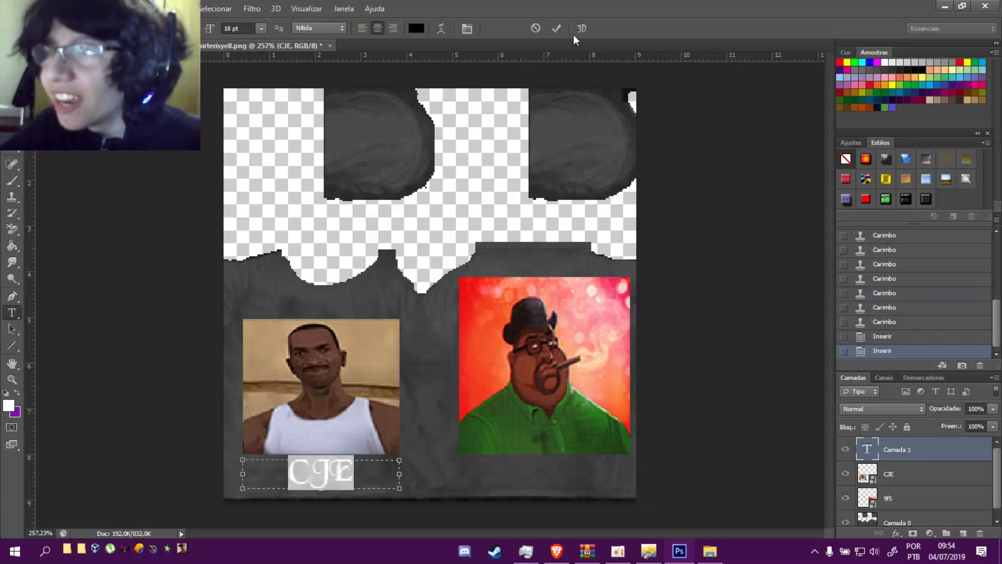
{"action": "left_click", "coordinate": [557, 28]}
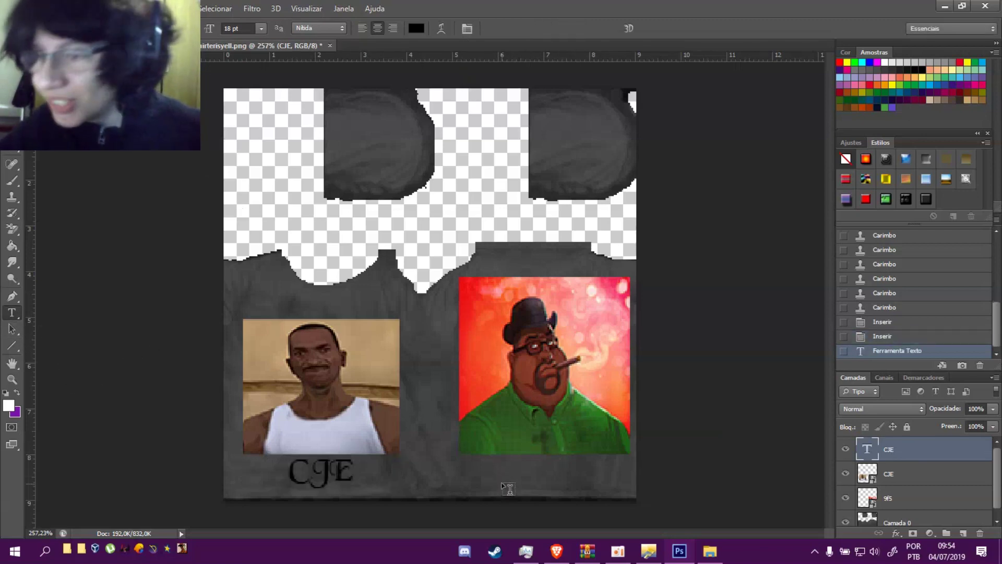
Step: Add the caption "Grande Fumo" in black 18 pt text below the right-hand picture
{"action": "left_click_drag", "start_coordinate": [458, 460], "coordinate": [629, 488]}
{"action": "type", "text": "Grande"}
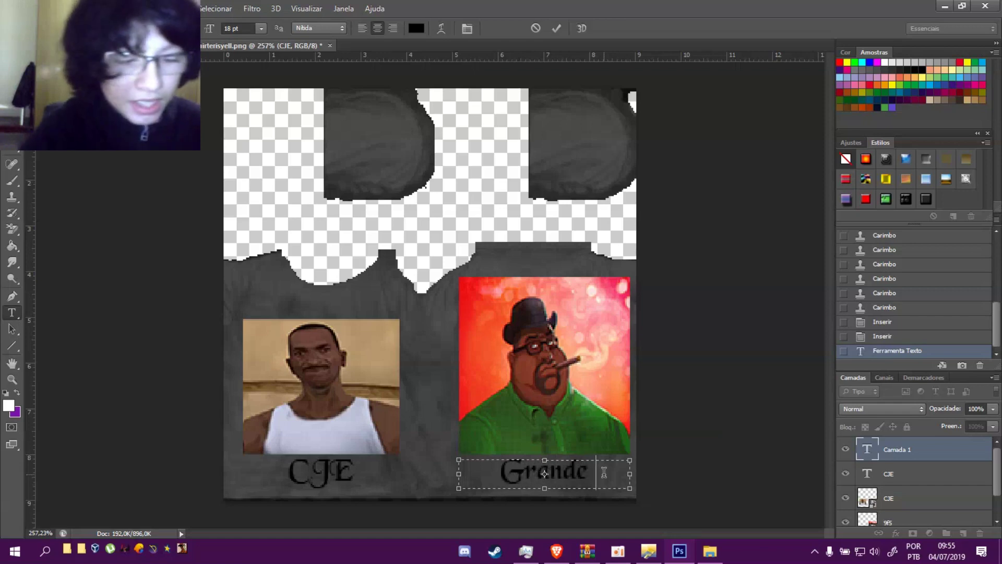
{"action": "type", "text": " Fumo"}
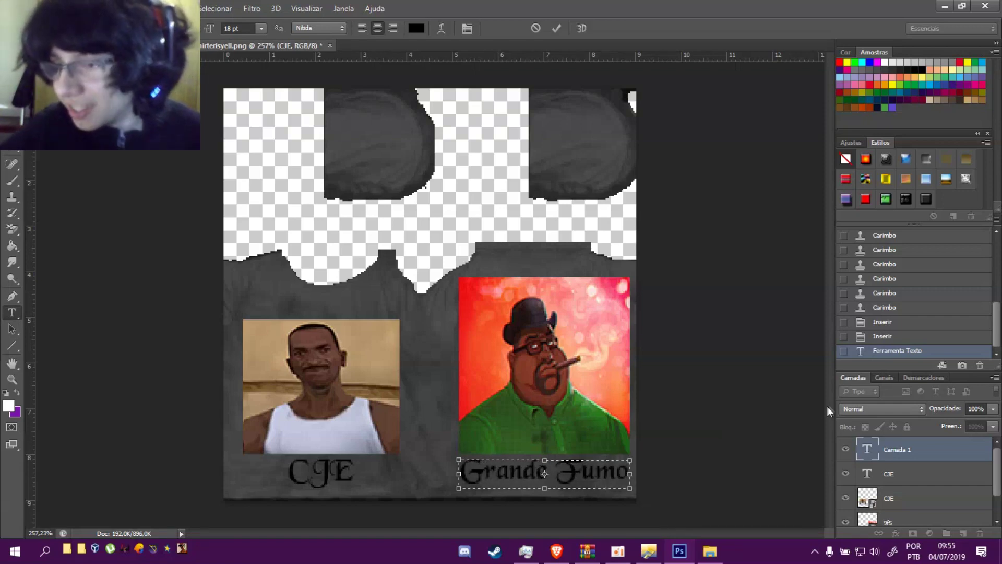
{"action": "left_click", "coordinate": [557, 29]}
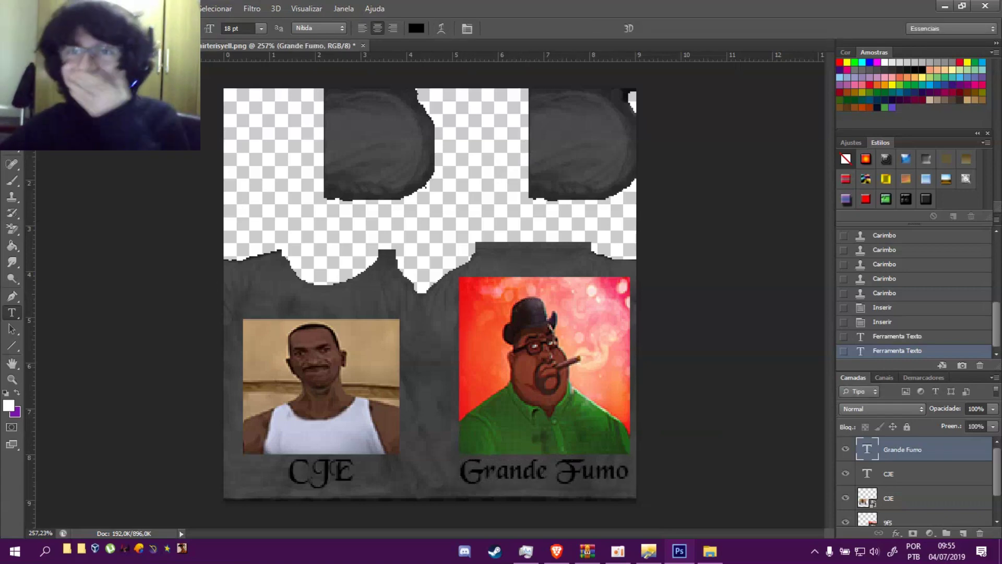
Step: Save the shirt design to the desktop as tshirterisyell.png, replacing the existing file and using smallest/slow compression without interlacing
{"action": "left_click", "coordinate": [39, 8]}
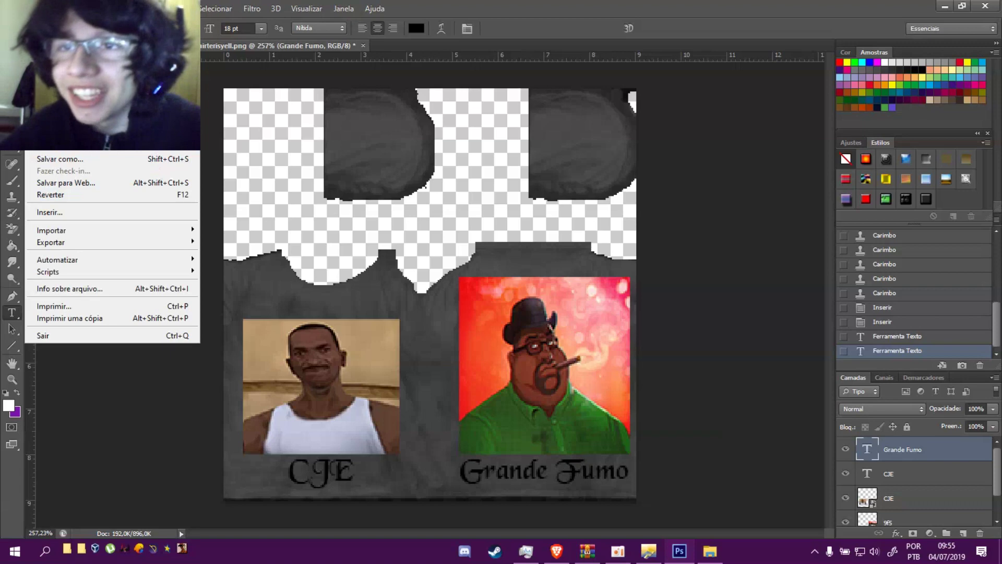
{"action": "left_click", "coordinate": [60, 159]}
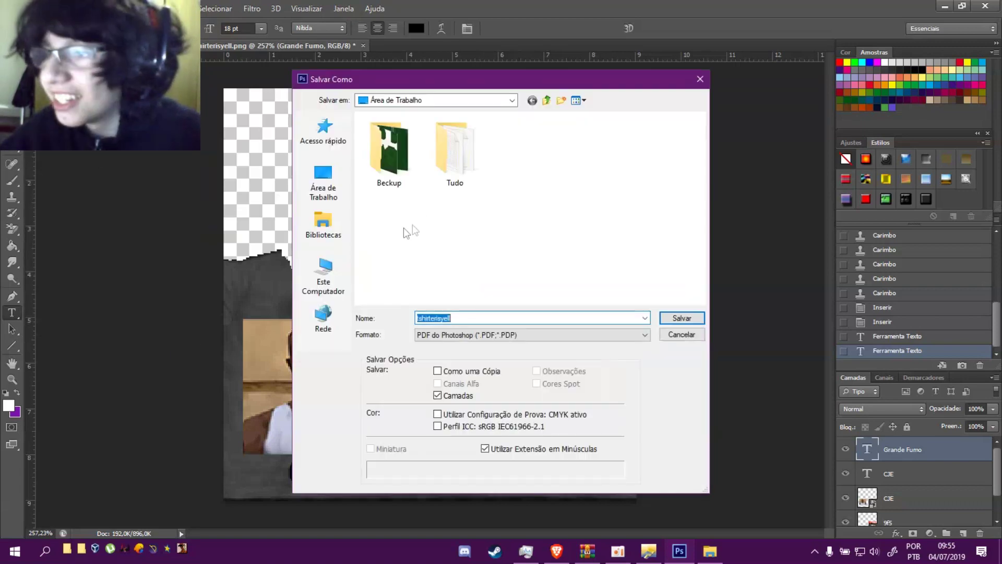
{"action": "left_click", "coordinate": [332, 197]}
{"action": "left_click", "coordinate": [500, 335]}
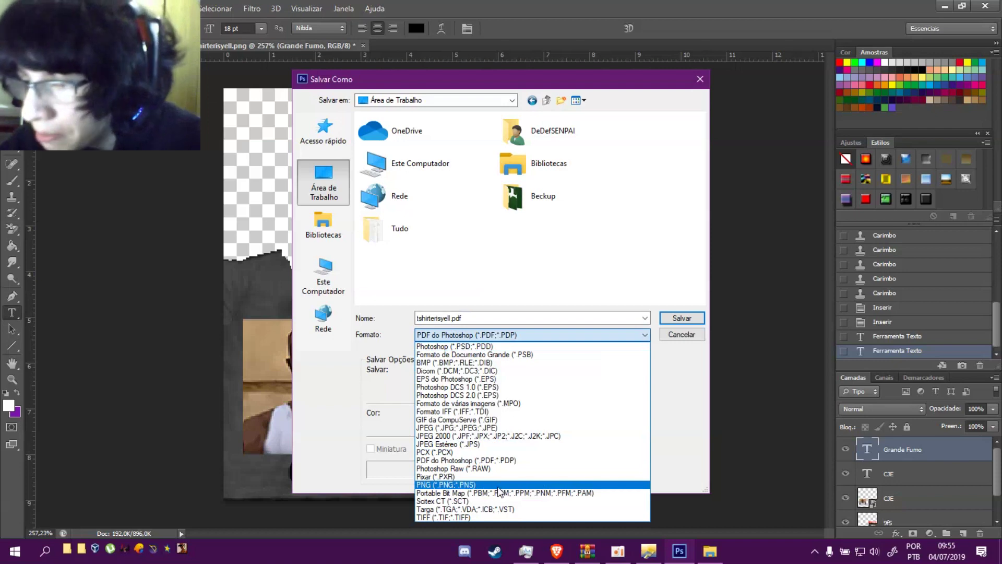
{"action": "left_click", "coordinate": [499, 485]}
{"action": "left_click", "coordinate": [676, 319]}
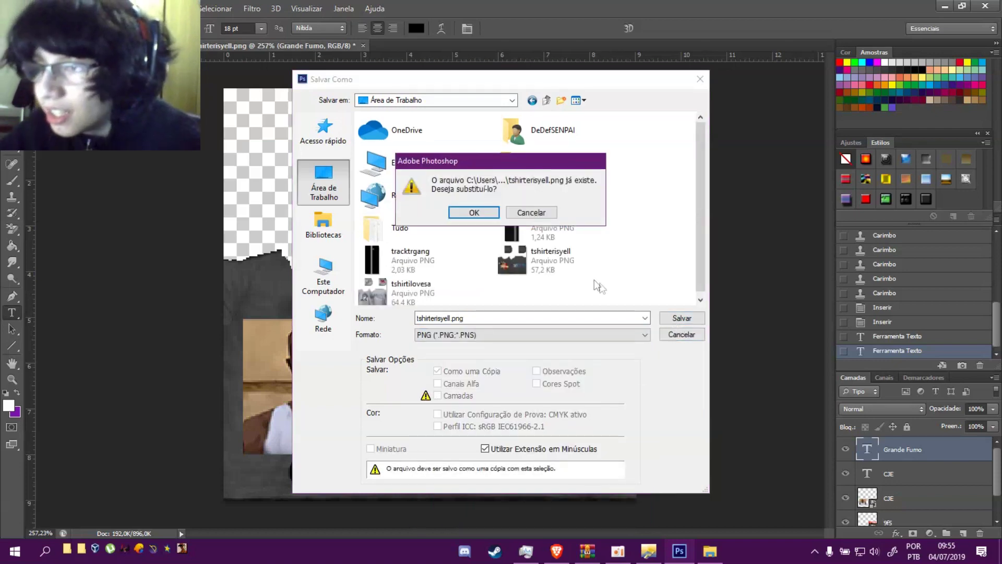
{"action": "left_click", "coordinate": [485, 214]}
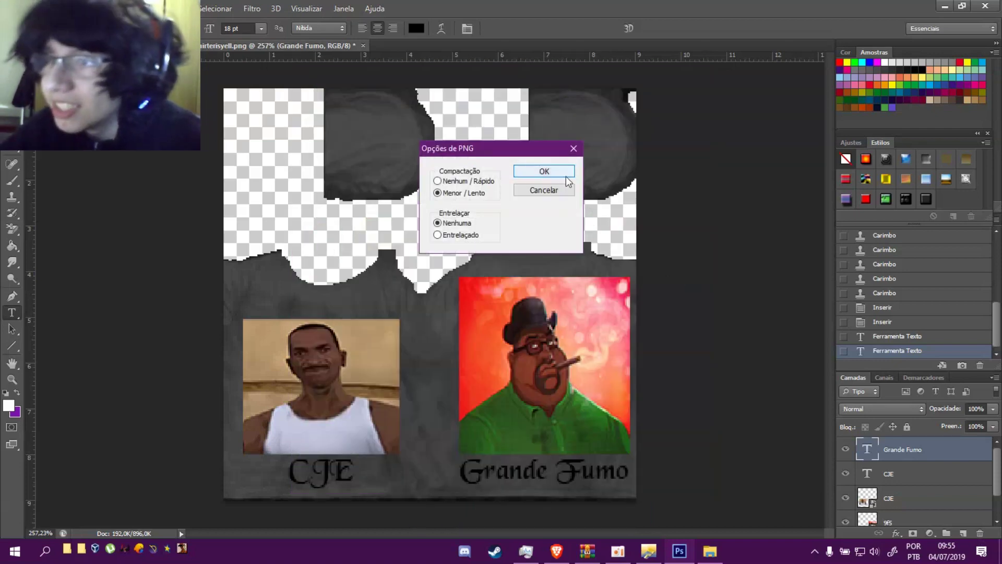
{"action": "left_click", "coordinate": [562, 174]}
Step: Switch to TXD Workshop and import tshirterisyell.png from the desktop over the tshirterisyell texture
{"action": "left_click", "coordinate": [1001, 552]}
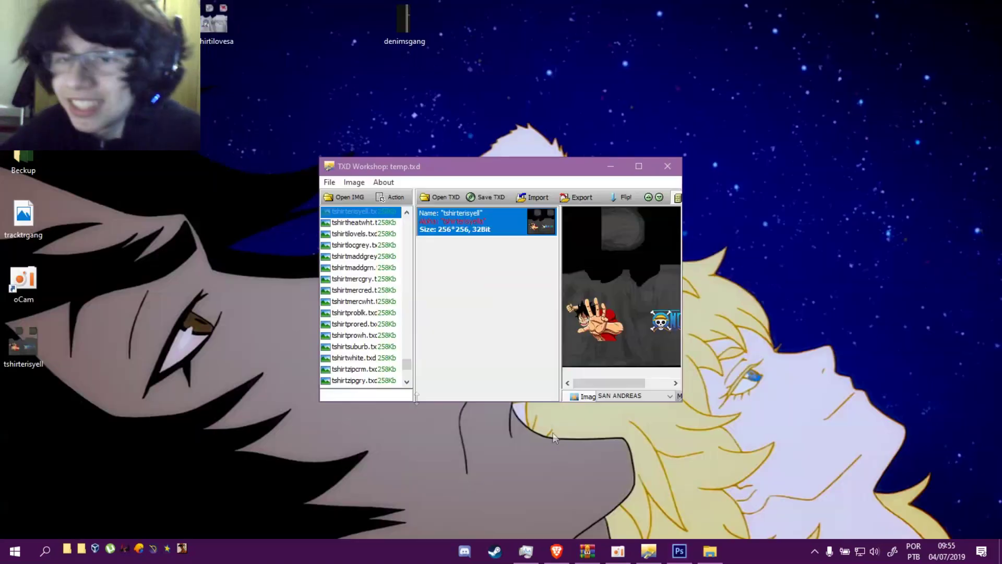
{"action": "left_click", "coordinate": [649, 551]}
{"action": "left_click", "coordinate": [529, 198]}
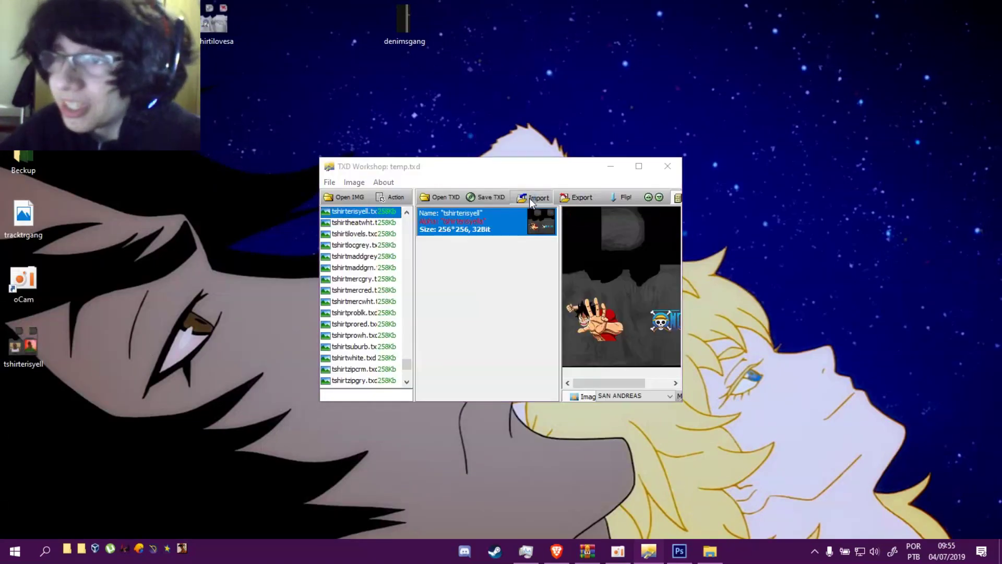
{"action": "scroll", "coordinate": [535, 220], "scroll_direction": "down", "scroll_amount": 2}
{"action": "left_click", "coordinate": [534, 220]}
{"action": "left_click", "coordinate": [473, 219]}
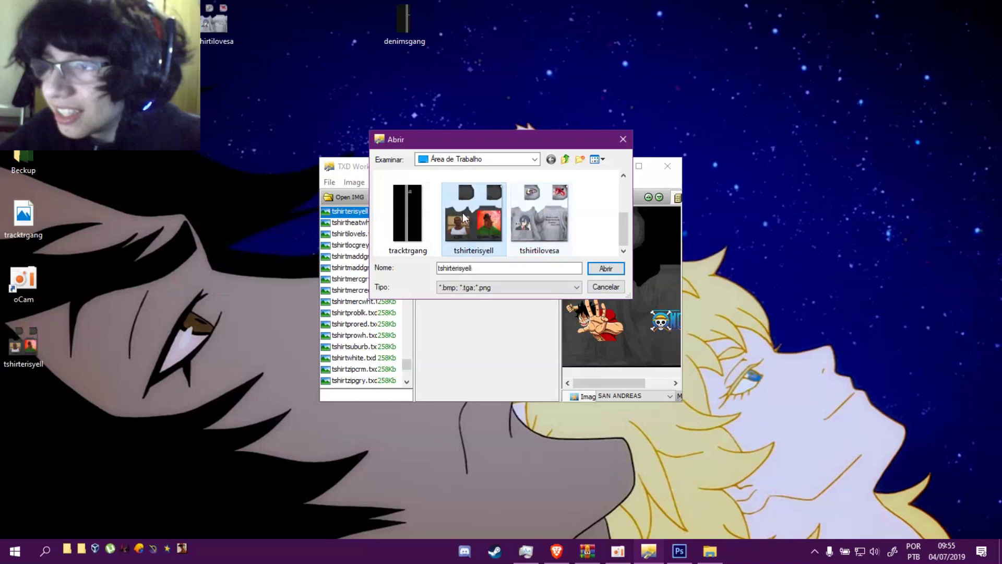
{"action": "left_click", "coordinate": [605, 268]}
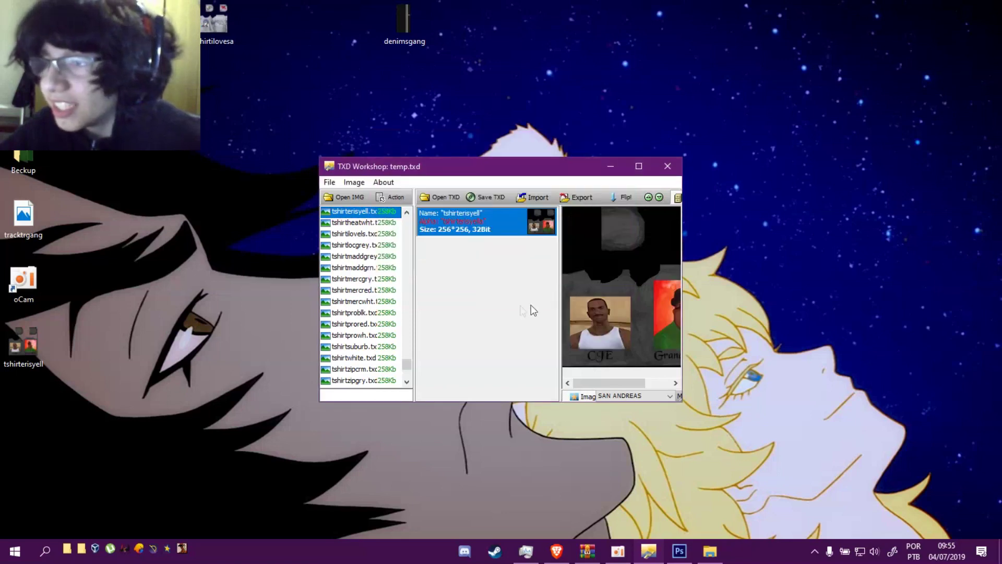
{"action": "left_click_drag", "start_coordinate": [591, 383], "coordinate": [506, 334]}
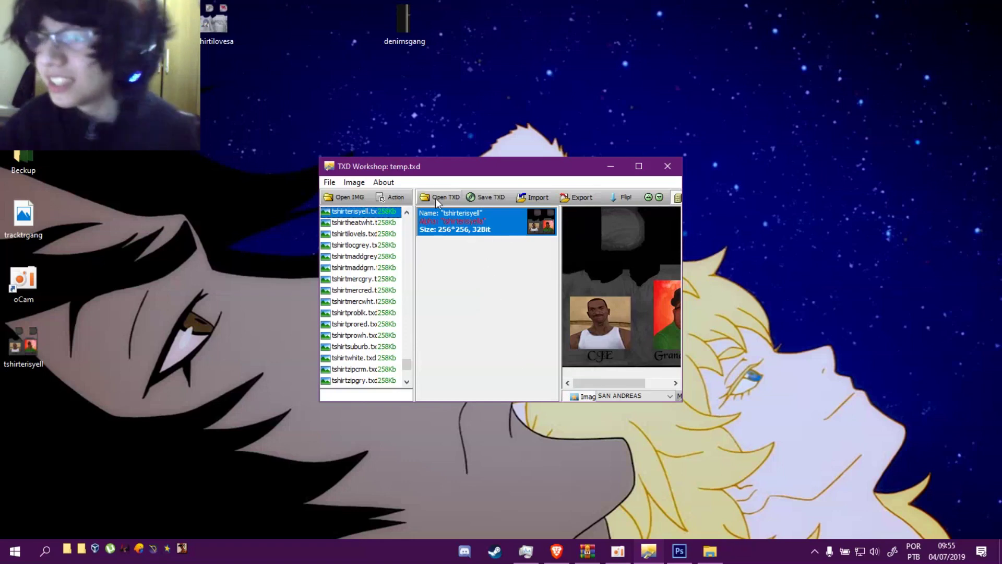
Step: Save the TXD with the replaced tshirterisyell texture and minimise TXD Workshop
{"action": "left_click", "coordinate": [339, 185]}
{"action": "left_click", "coordinate": [356, 229]}
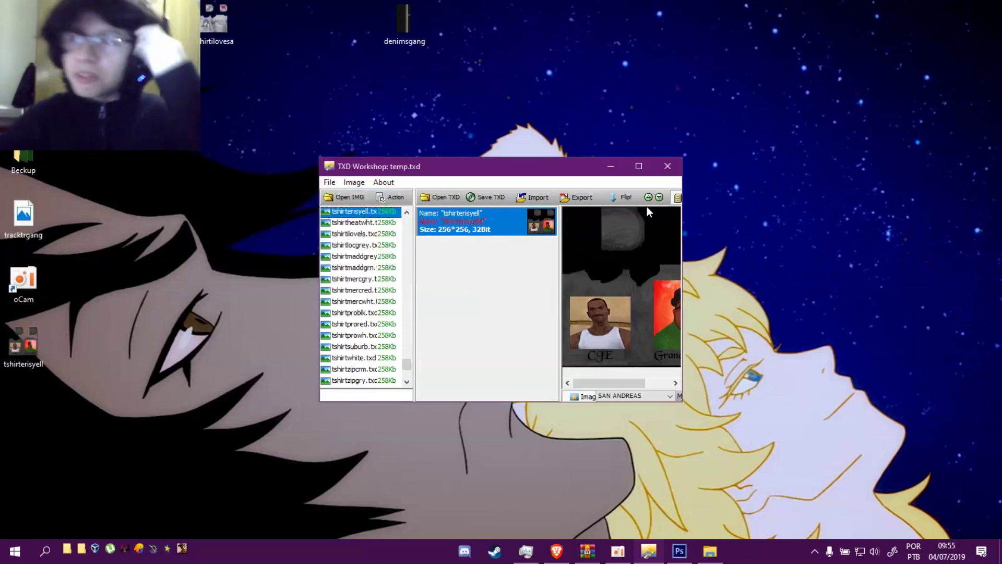
{"action": "left_click", "coordinate": [619, 159]}
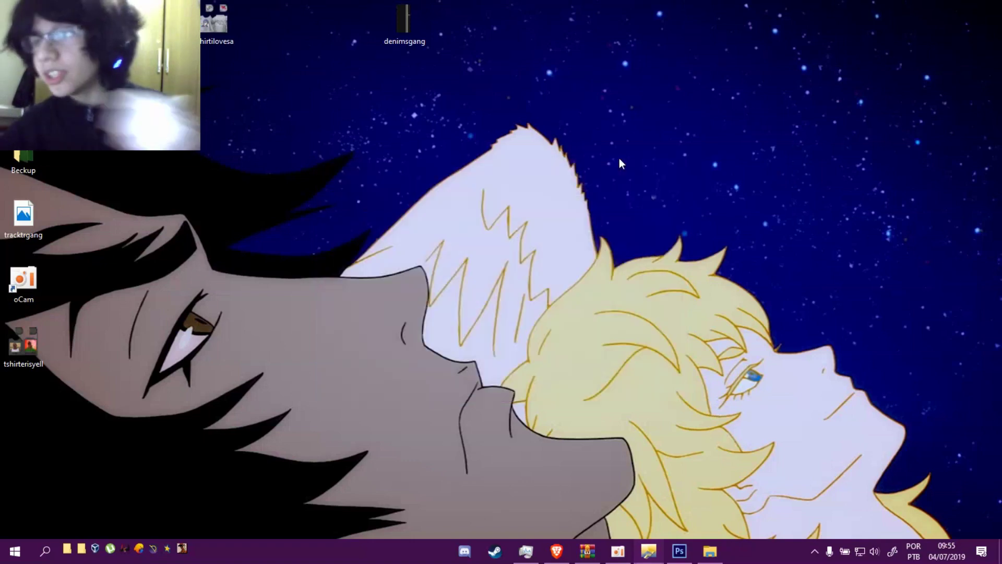
Step: Start GTA San Andreas and load the saved game to test the custom shirt
{"action": "left_click", "coordinate": [710, 551]}
{"action": "left_click", "coordinate": [950, 52]}
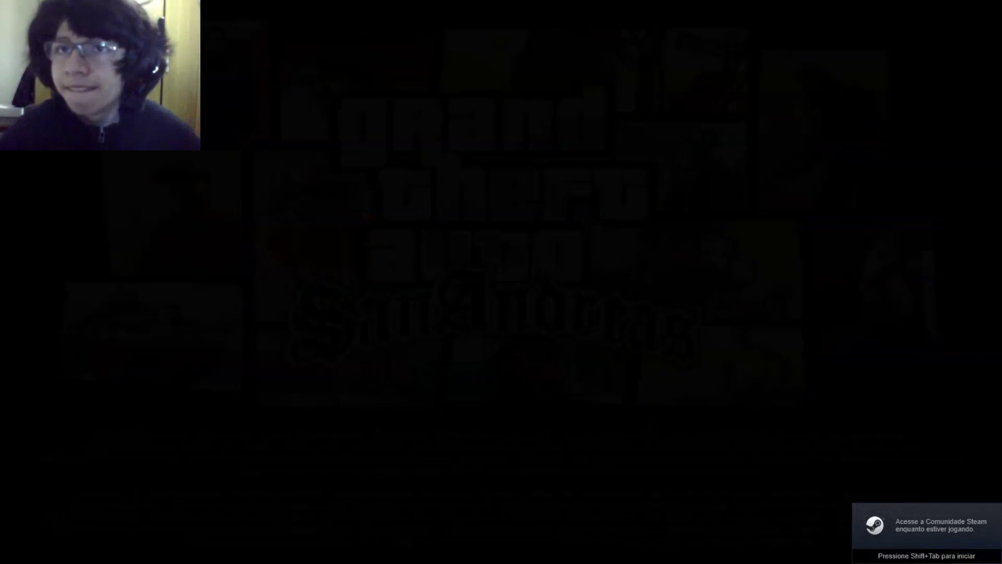
{"action": "key", "text": "Return"}
{"action": "key", "text": "Down"}
{"action": "key", "text": "Return"}
{"action": "key", "text": "Down"}
{"action": "key", "text": "Up"}
{"action": "key", "text": "Return"}
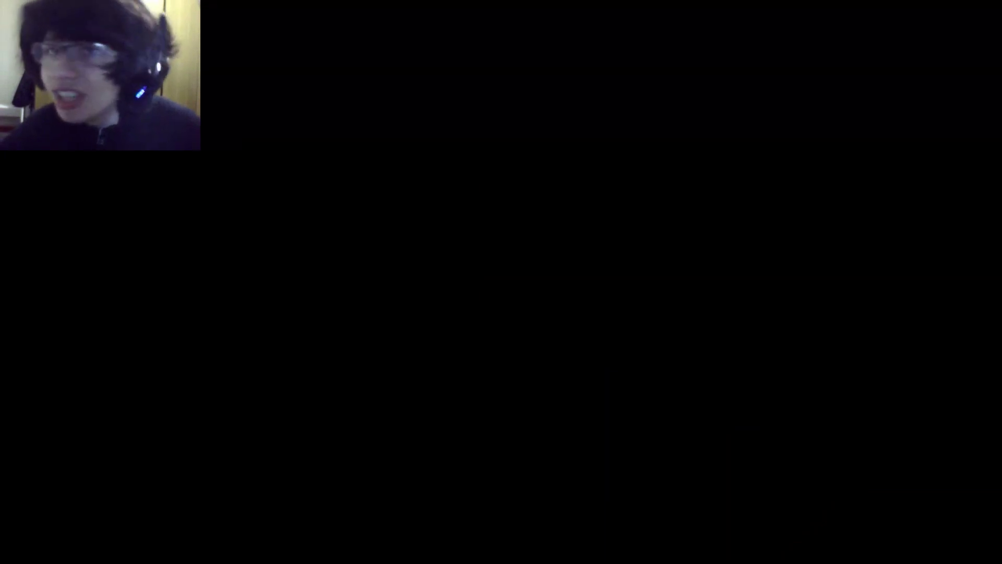
Step: Examine the front and back of the custom shirt on the character inside the house
{"action": "key", "text": "w"}
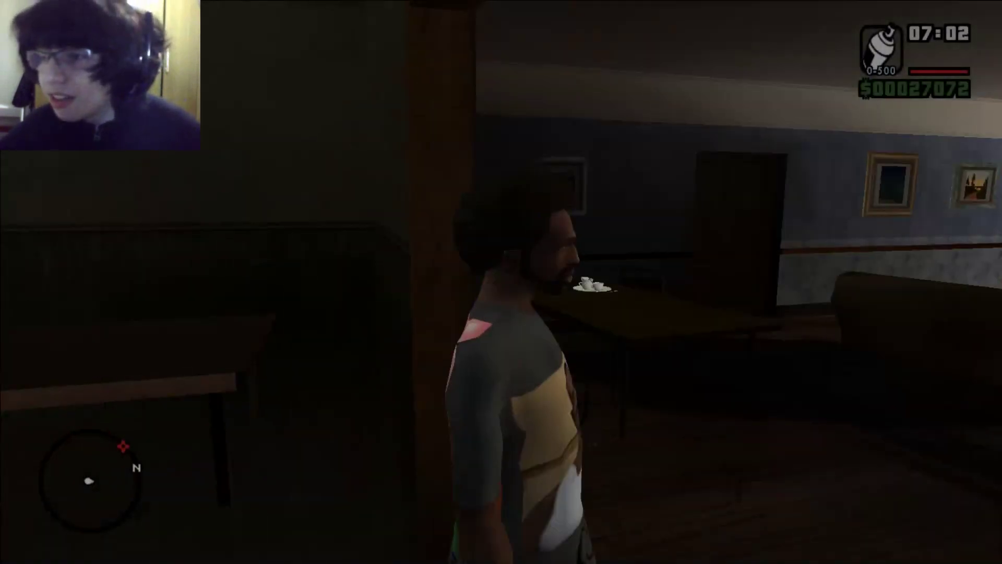
{"action": "key", "text": "w"}
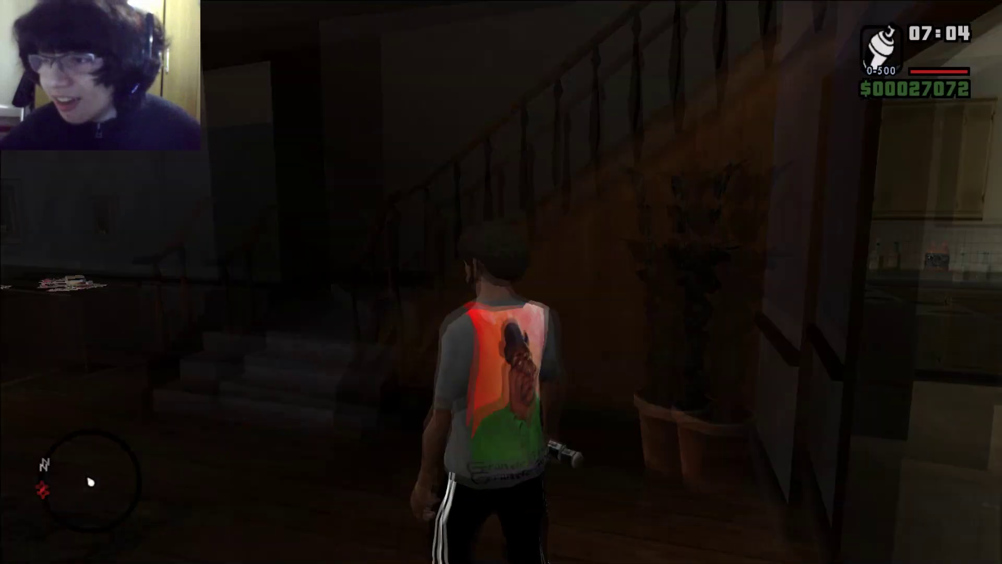
{"action": "key", "text": "w"}
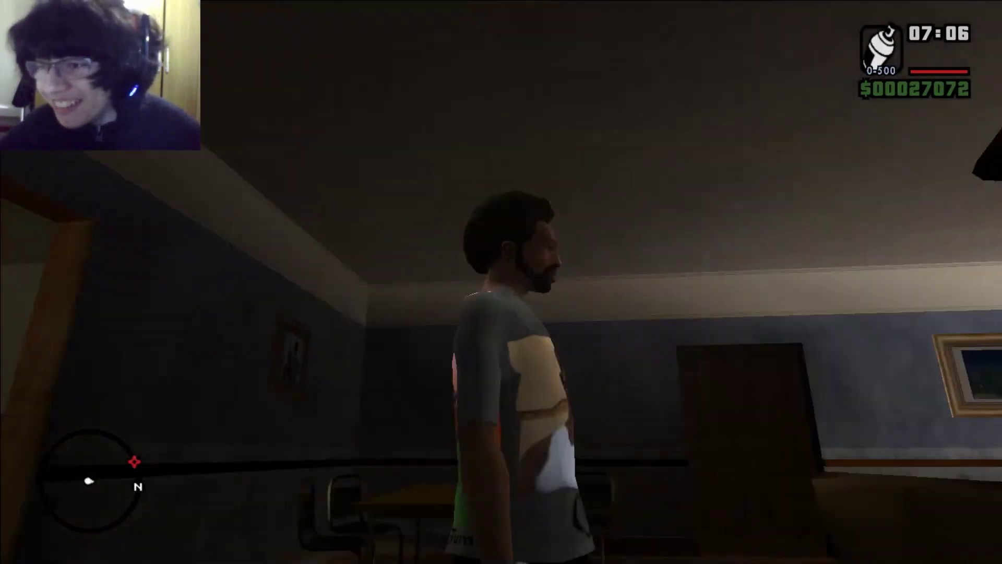
{"action": "key", "text": "w"}
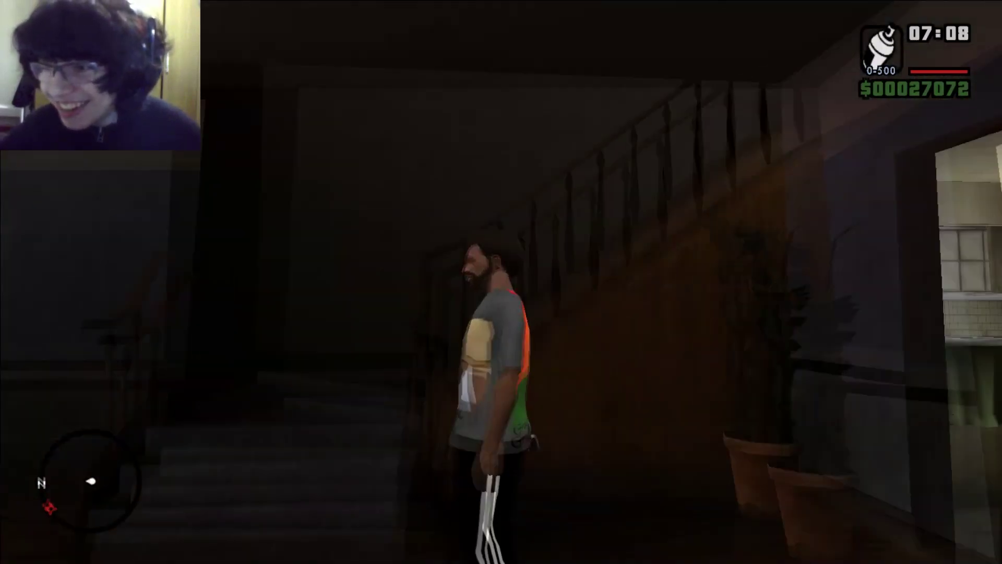
{"action": "key", "text": "w"}
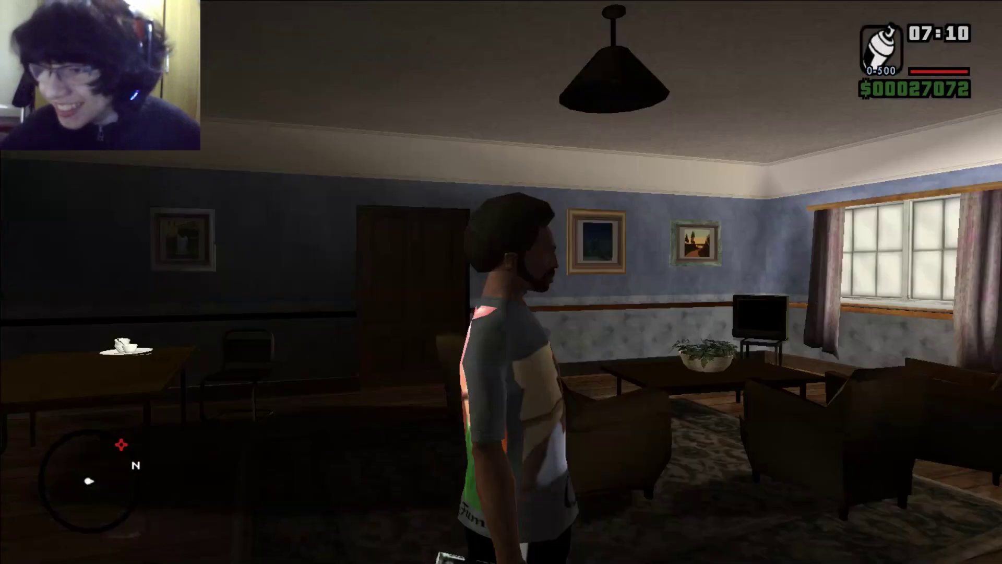
{"action": "key", "text": "w"}
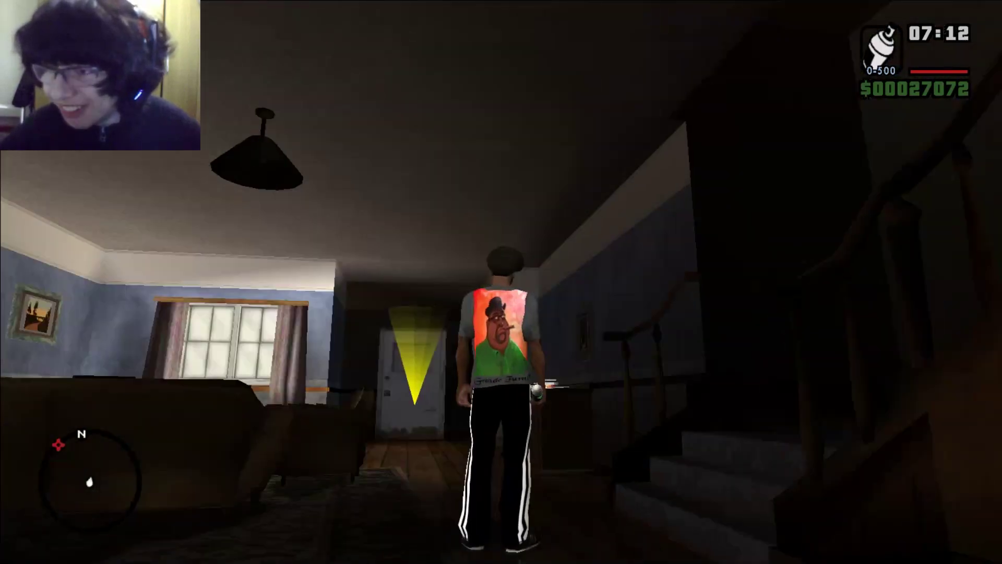
{"action": "key", "text": "w"}
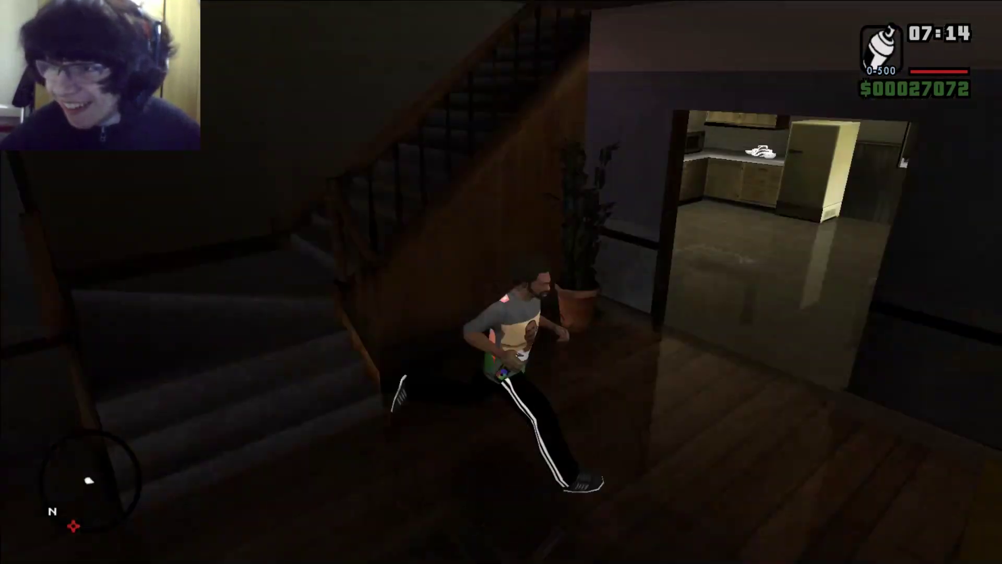
{"action": "key", "text": "w"}
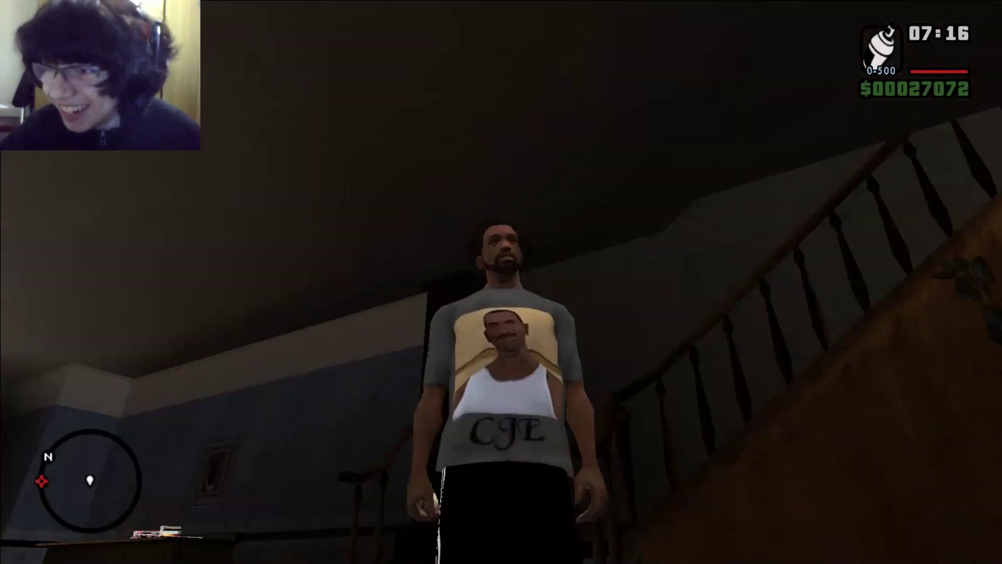
{"action": "key", "text": "w"}
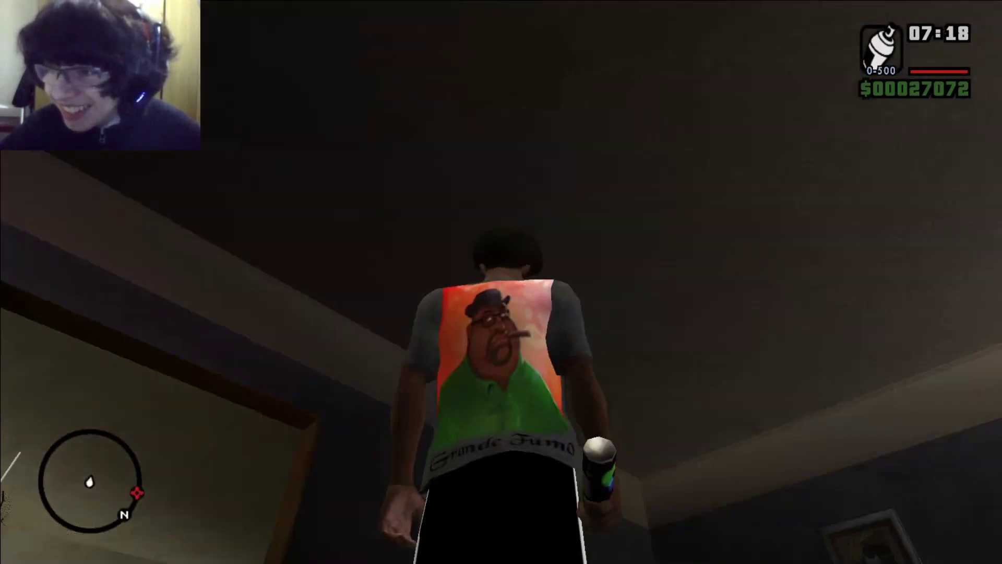
{"action": "key", "text": "w"}
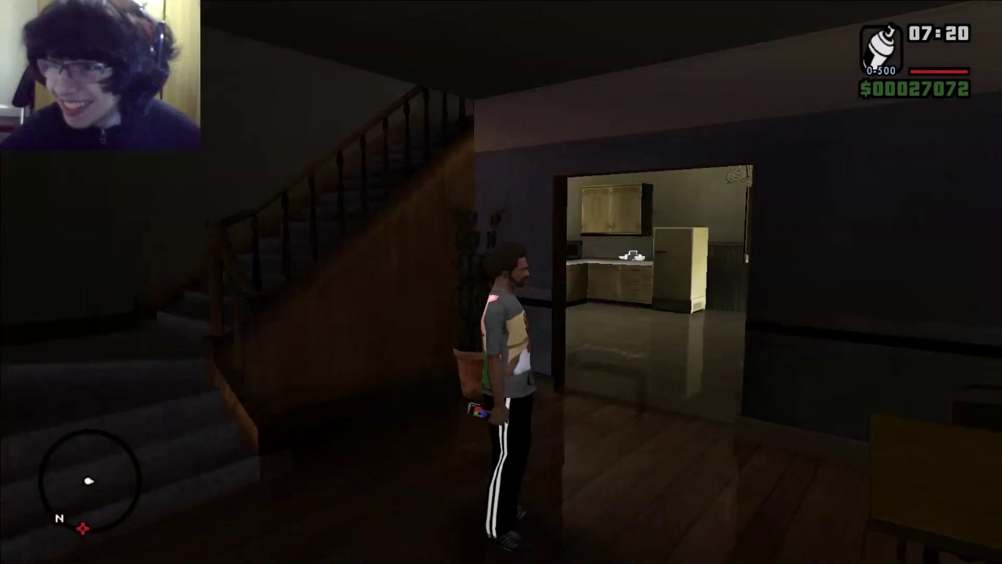
{"action": "key", "text": "w"}
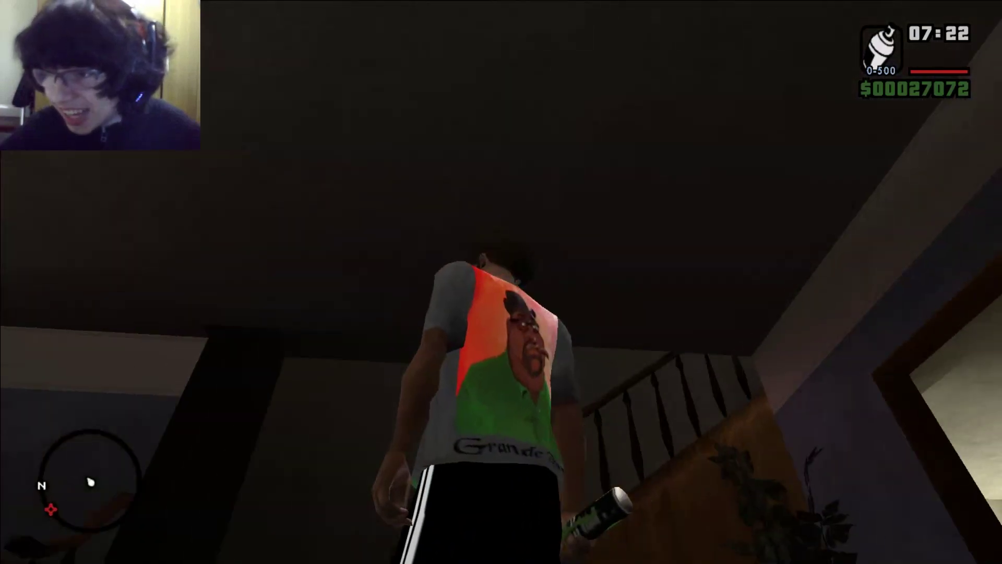
{"action": "key", "text": "w"}
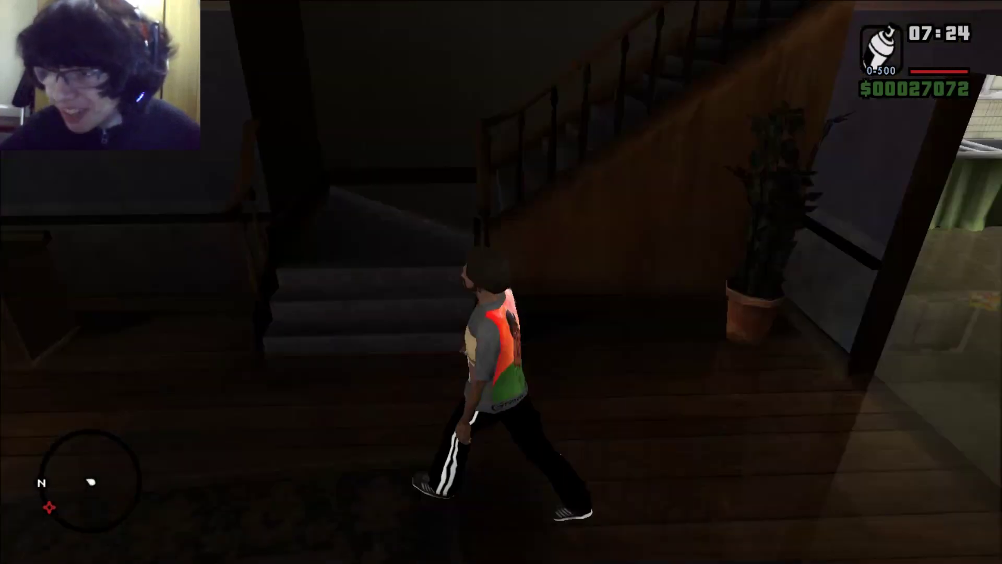
{"action": "key", "text": "w"}
{"action": "key", "text": "e"}
{"action": "key", "text": "e"}
{"action": "key", "text": "e"}
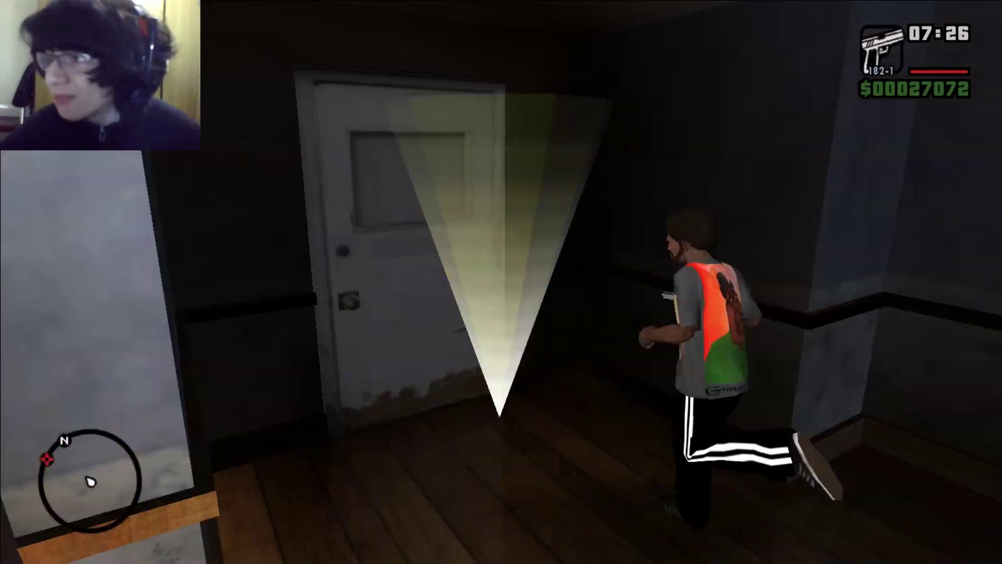
{"action": "key", "text": "w"}
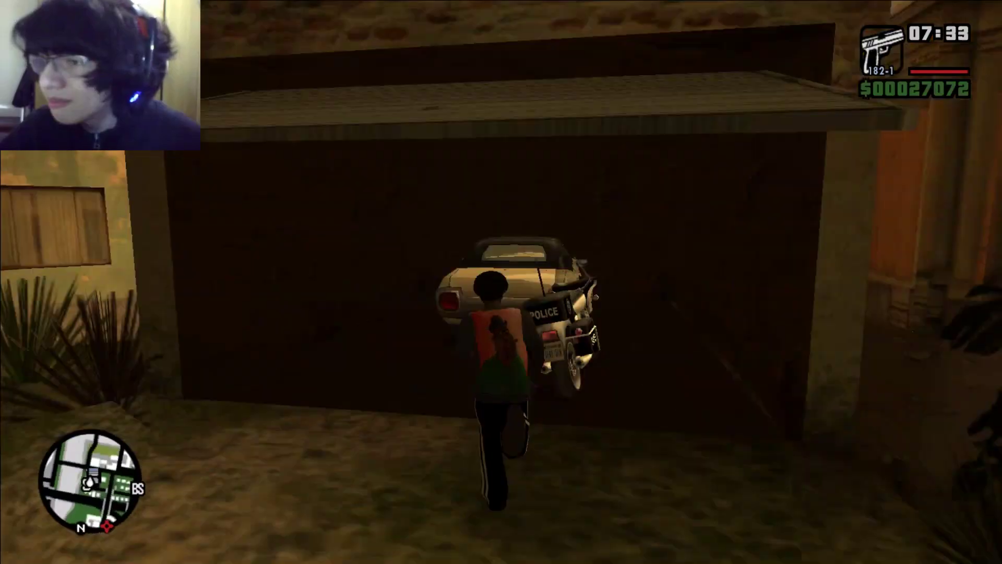
{"action": "key", "text": "f"}
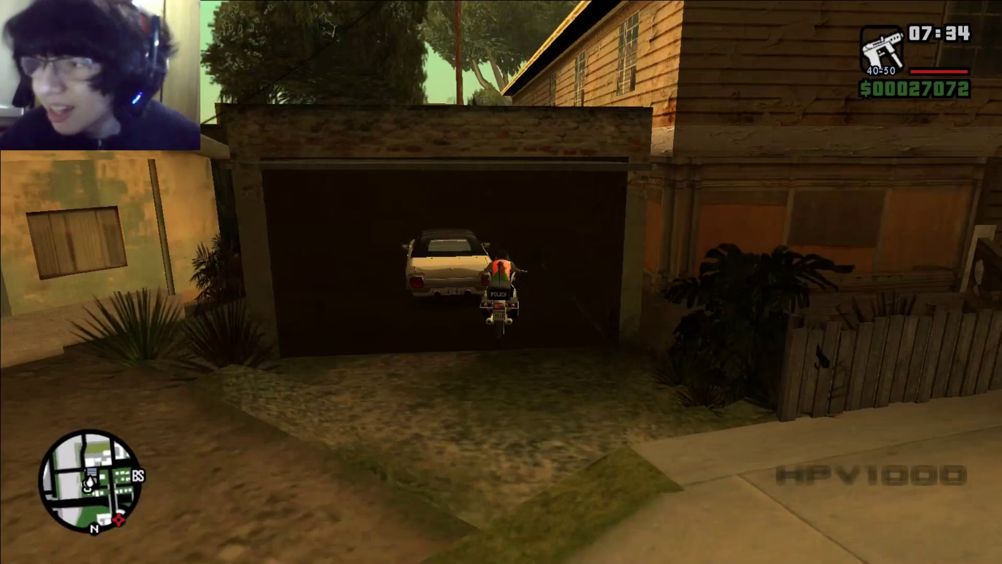
{"action": "key", "text": "w"}
{"action": "key", "text": "d"}
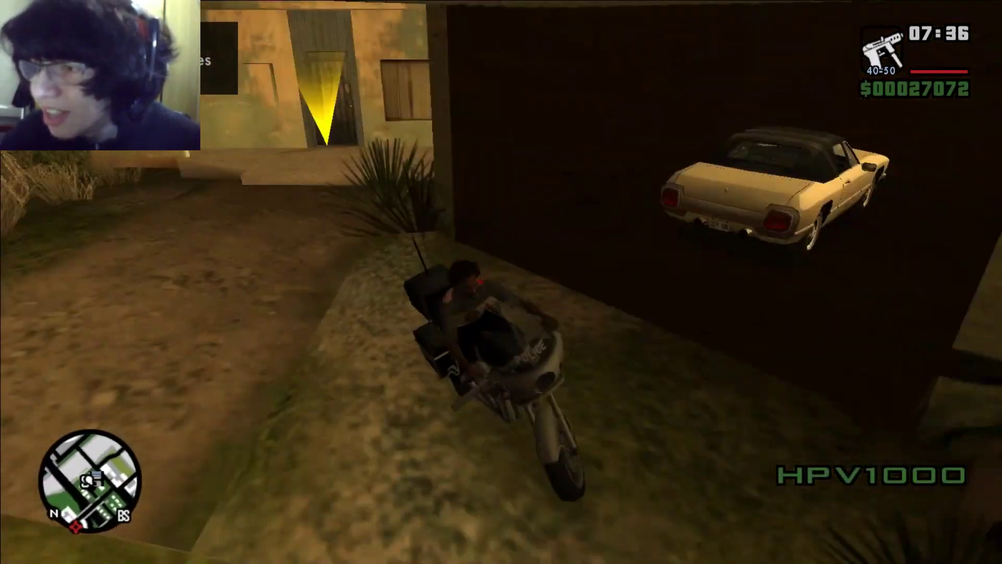
{"action": "key", "text": "w"}
{"action": "key", "text": "a"}
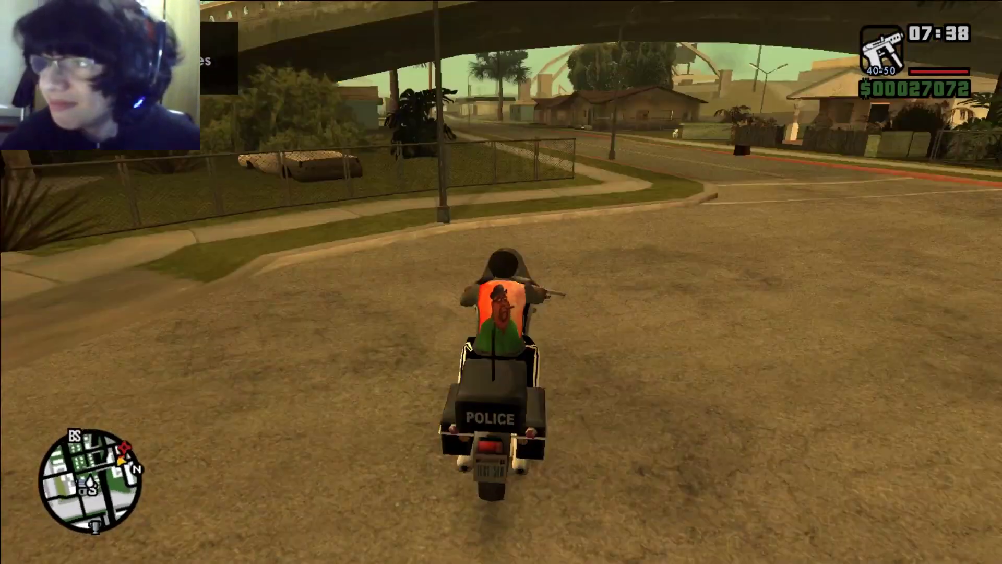
{"action": "key", "text": "d"}
{"action": "key", "text": "w"}
{"action": "key", "text": "d"}
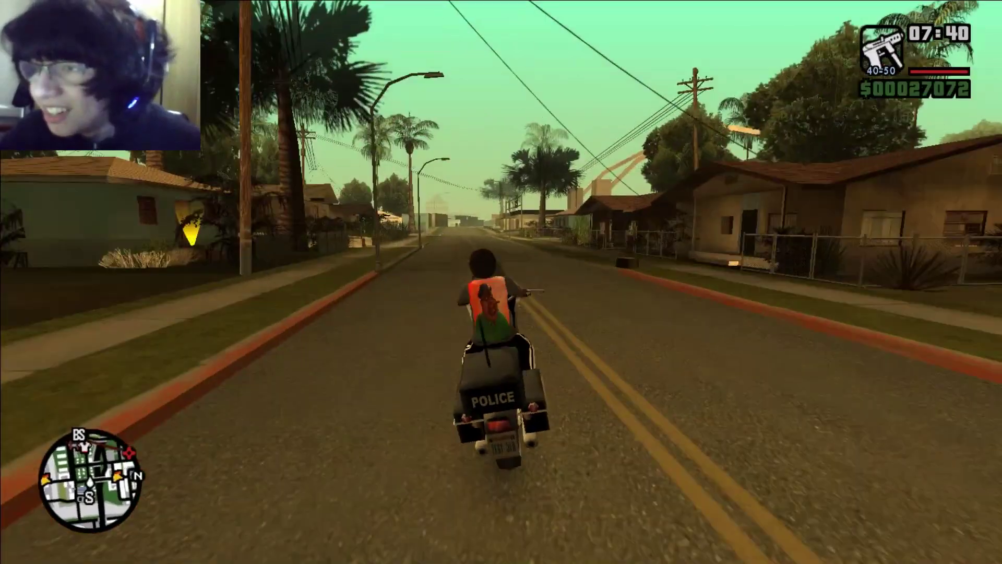
{"action": "key", "text": "w"}
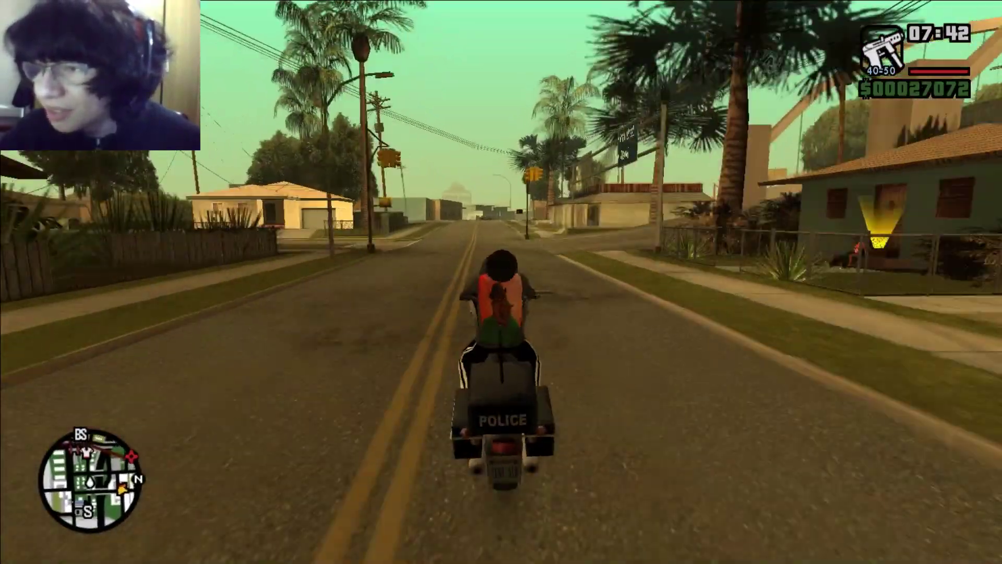